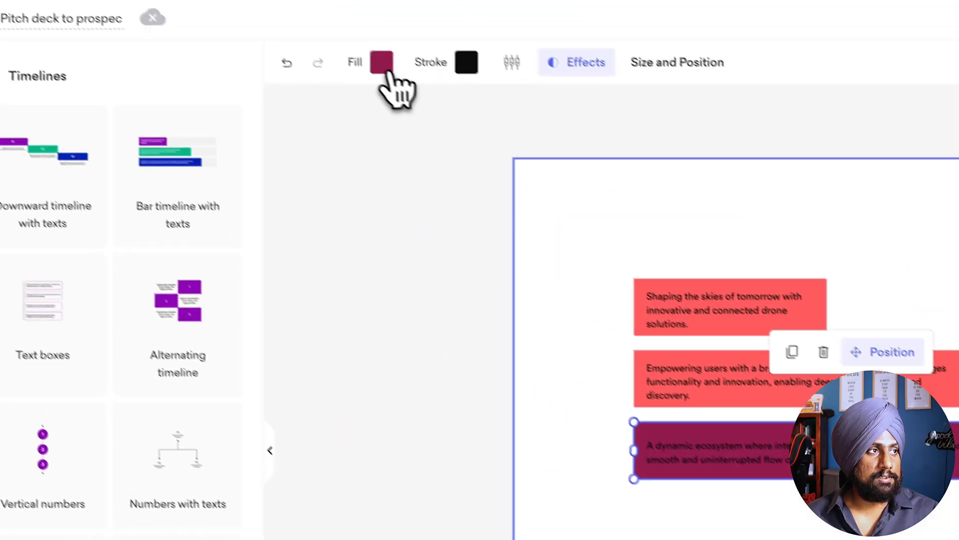
# Step: Set the fill of the third timeline bar to the coral theme color #FF5A5F
pyautogui.click(382, 64)
pyautogui.click(320, 314)
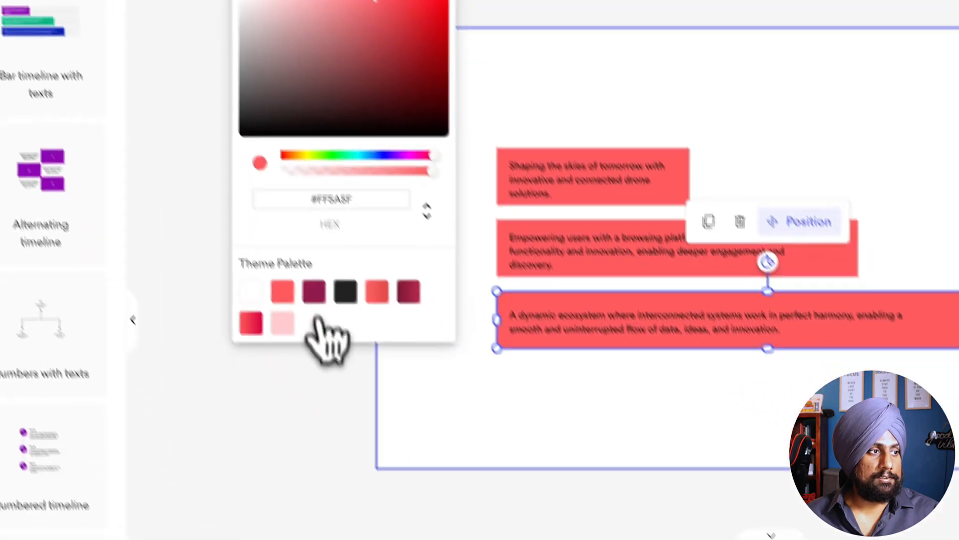
pyautogui.click(462, 444)
pyautogui.click(463, 375)
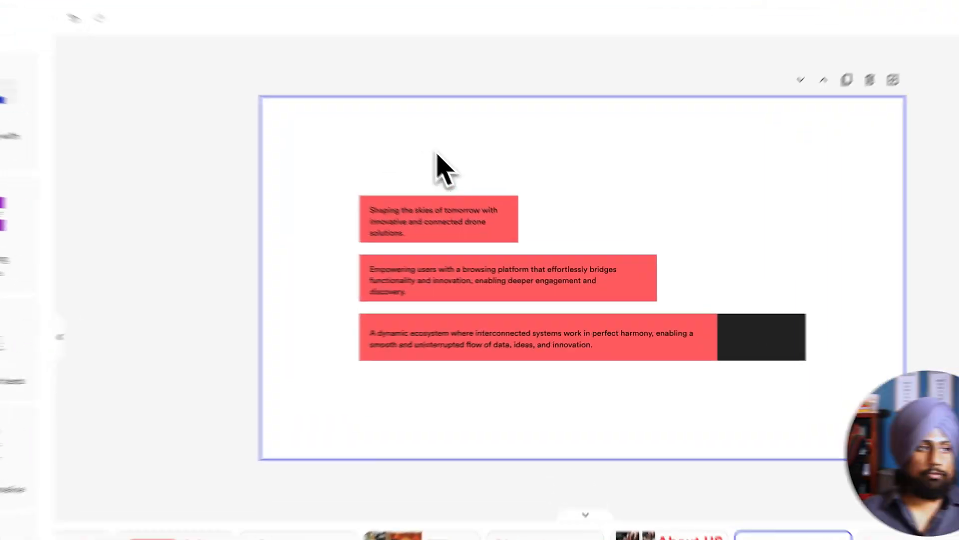
# Step: Delete the whole three-bar timeline from the slide
pyautogui.moveTo(436, 167); pyautogui.dragTo(709, 335)
pyautogui.press('Delete')
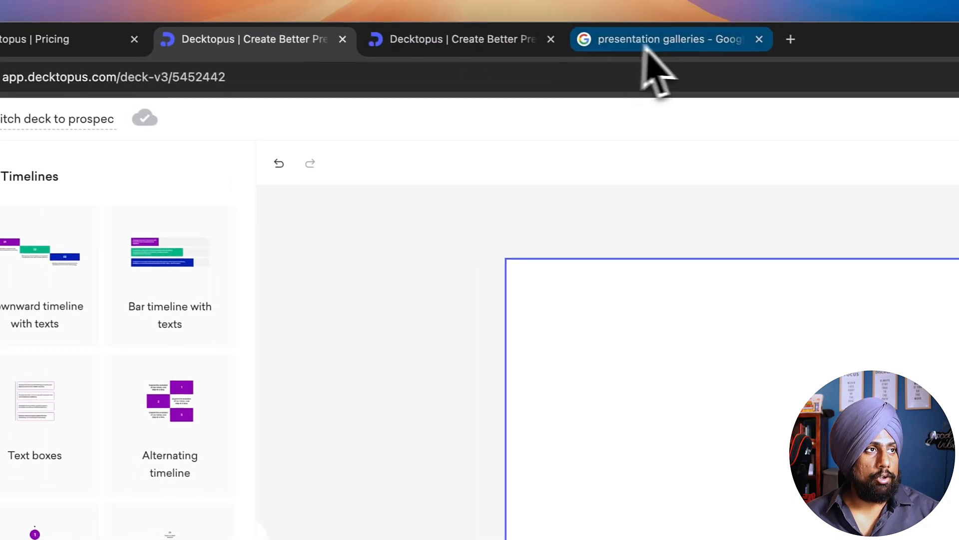
# Step: Switch to the Google Images page and search for "presentation timelines"
pyautogui.click(544, 17)
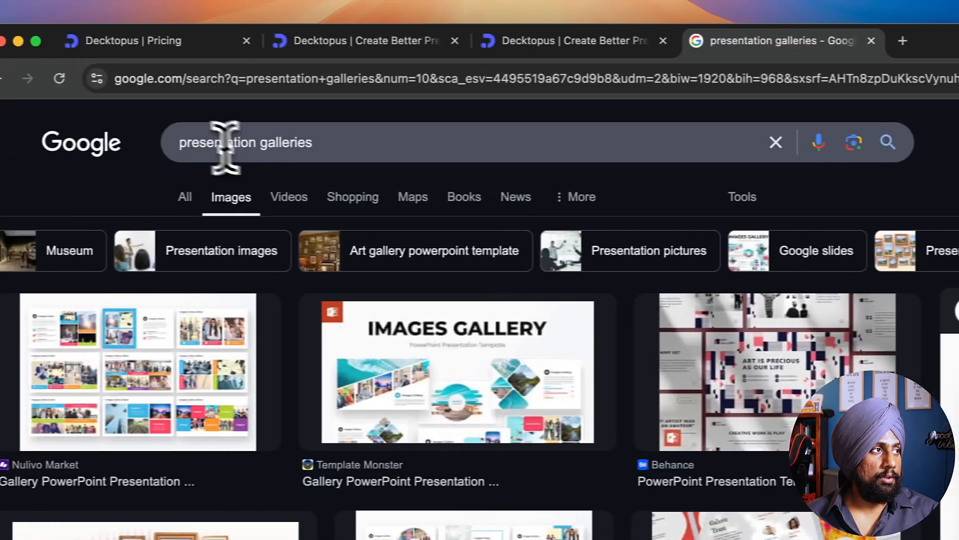
pyautogui.doubleClick(167, 143)
pyautogui.write('timel')
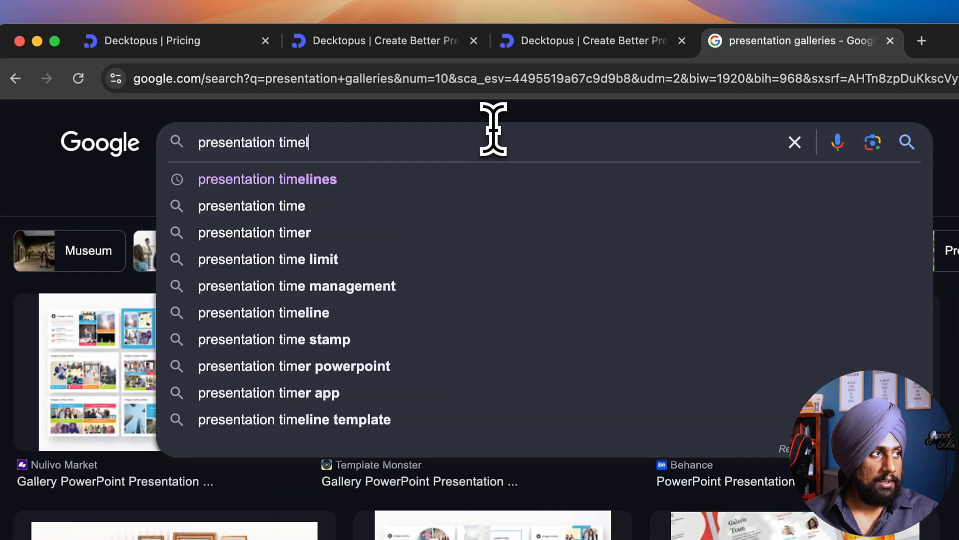
pyautogui.write('ines')
pyautogui.press('Return')
# Step: Browse the timeline images and open the SlideEgg preview with colored chevrons on a gray bar
pyautogui.scroll(-2, 492, 234)
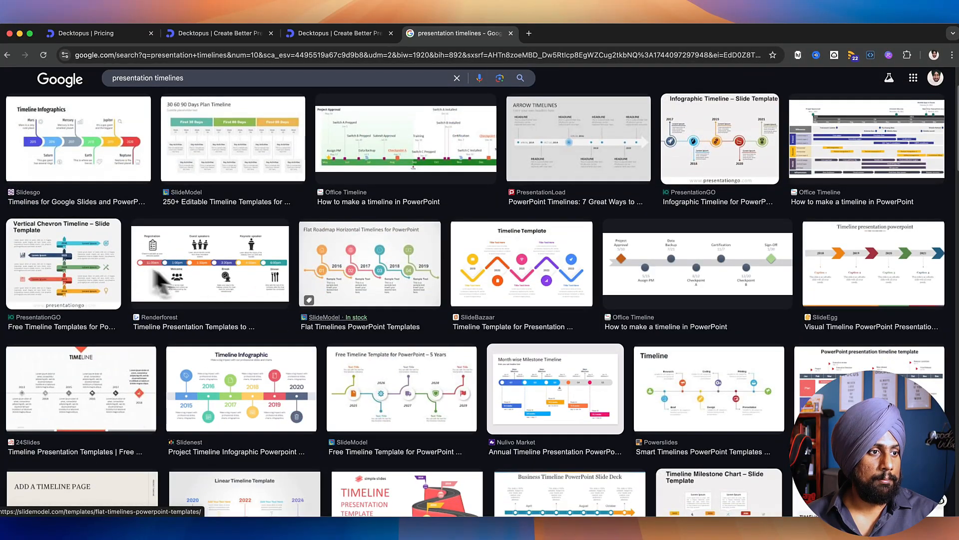
pyautogui.scroll(2, 210, 269)
pyautogui.scroll(-2, 744, 245)
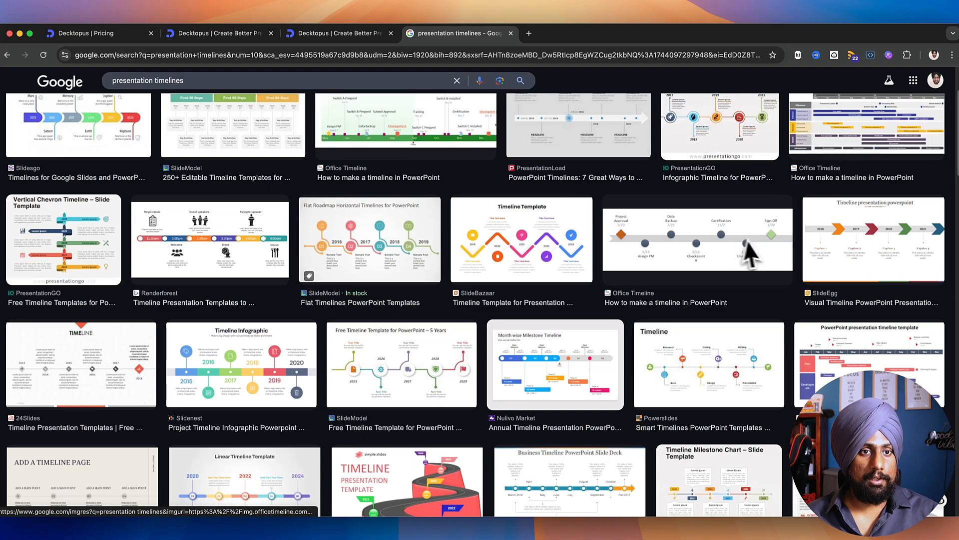
pyautogui.click(849, 265)
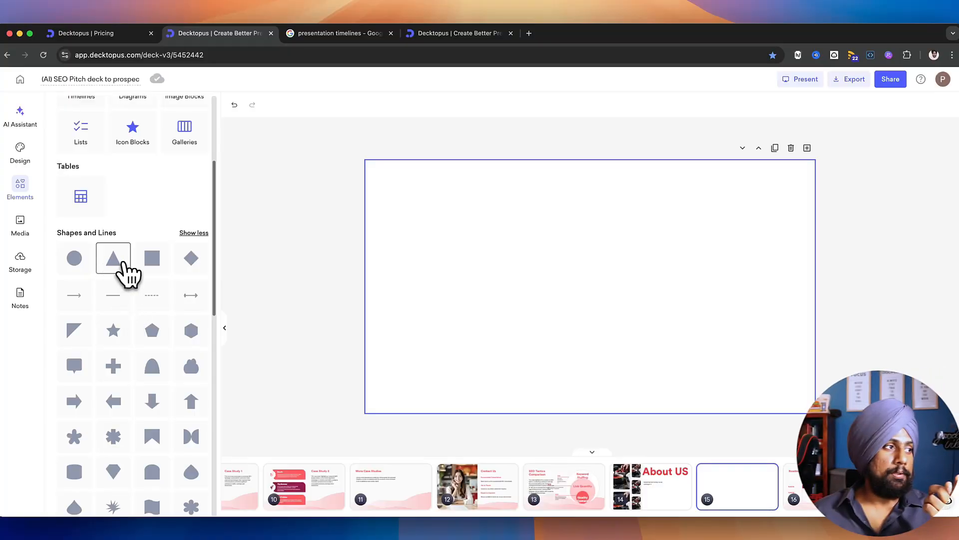
# Step: Insert a square shape on the blank slide and reshape it into a long, thin horizontal bar across the middle
pyautogui.click(152, 258)
pyautogui.moveTo(592, 312); pyautogui.dragTo(446, 304)
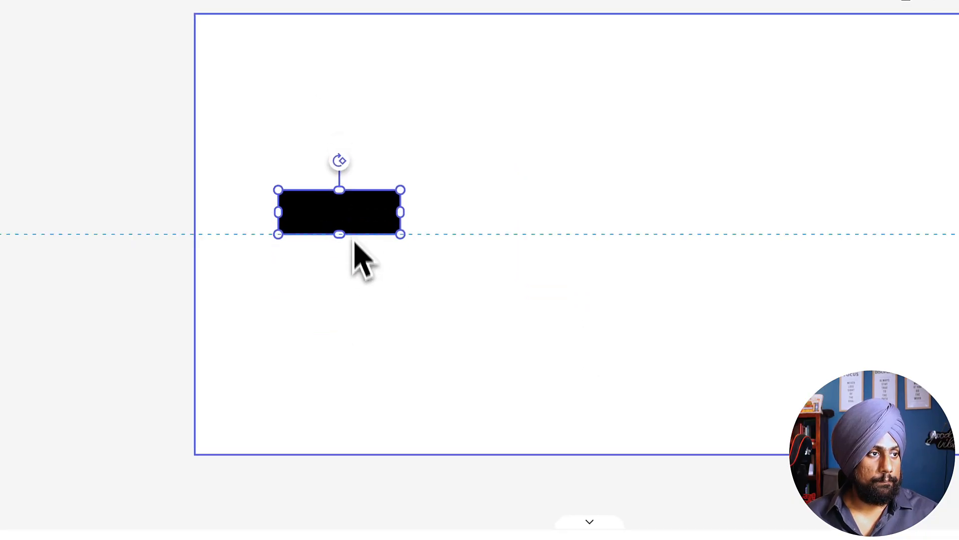
pyautogui.moveTo(400, 233); pyautogui.dragTo(897, 232)
pyautogui.click(576, 245)
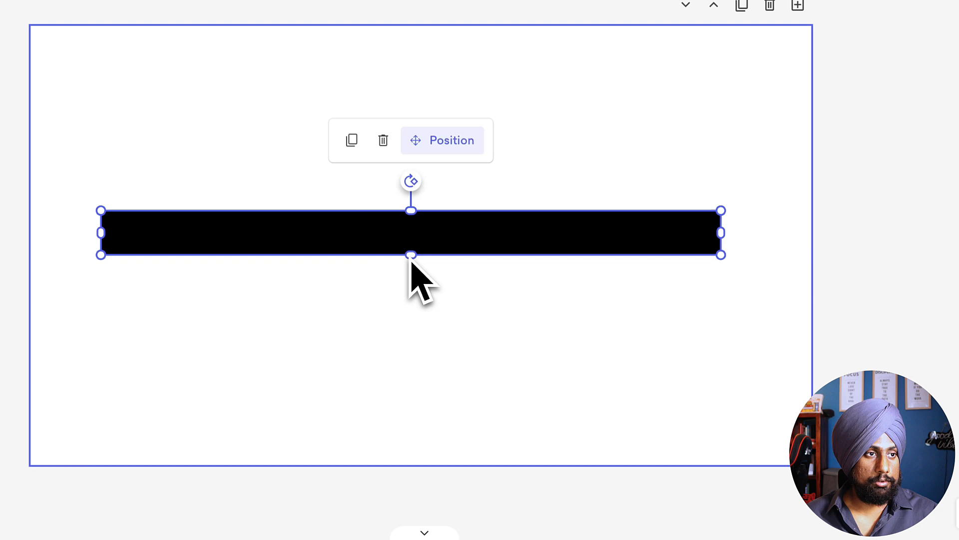
pyautogui.moveTo(410, 255); pyautogui.dragTo(411, 245)
# Step: Fill the long bar with a warm gray and set its corner radius to 6
pyautogui.click(260, 79)
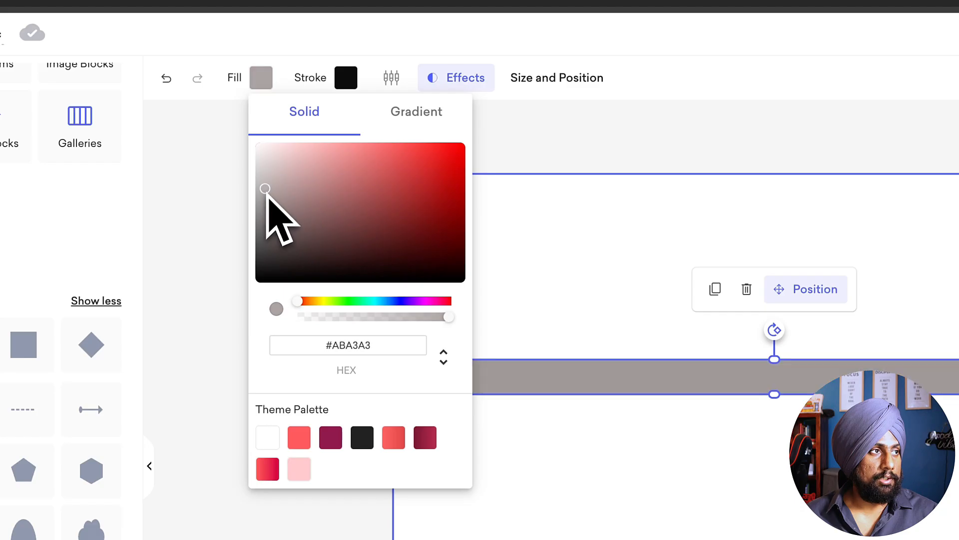
pyautogui.click(674, 462)
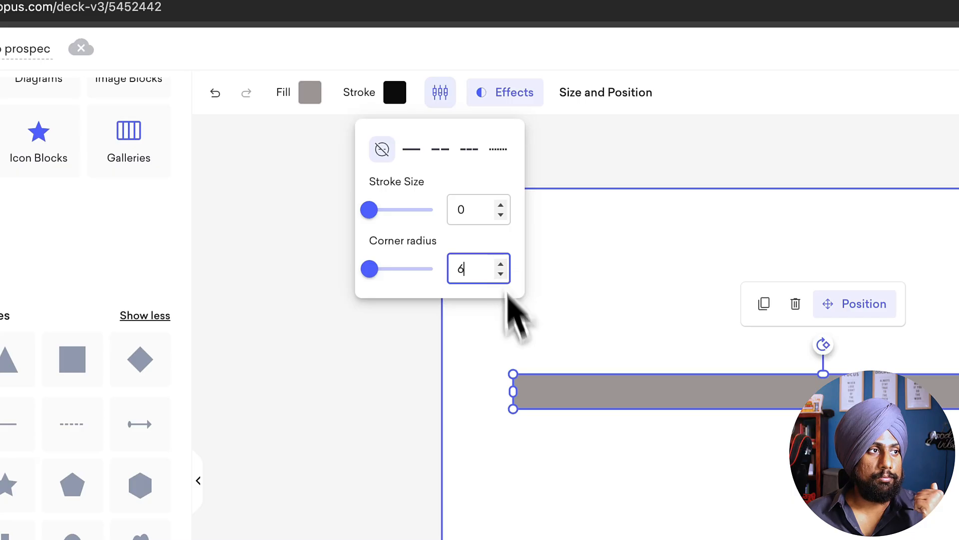
pyautogui.click(657, 410)
pyautogui.click(646, 398)
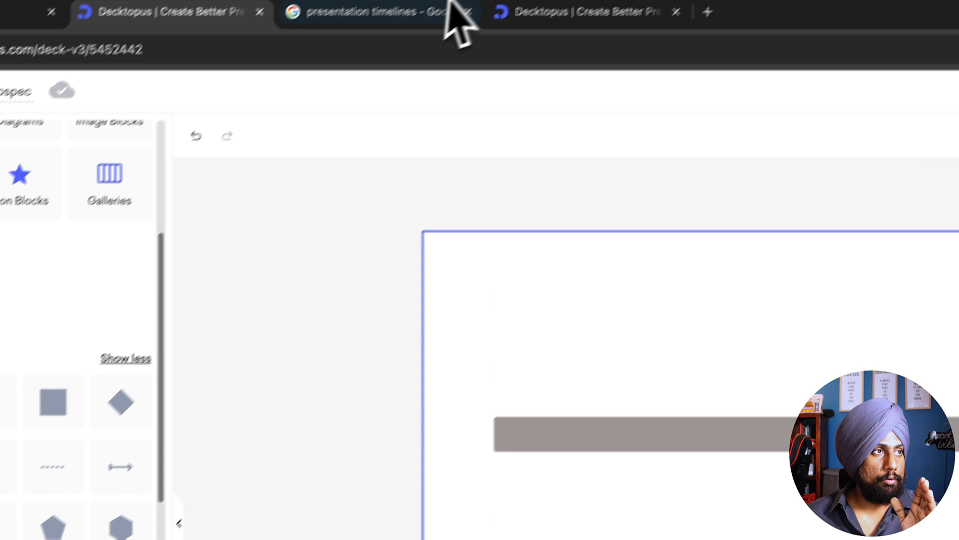
# Step: Recheck the reference timeline image in Google, return to the Decktopus deck and look through its shape library for a matching chevron
pyautogui.click(456, 22)
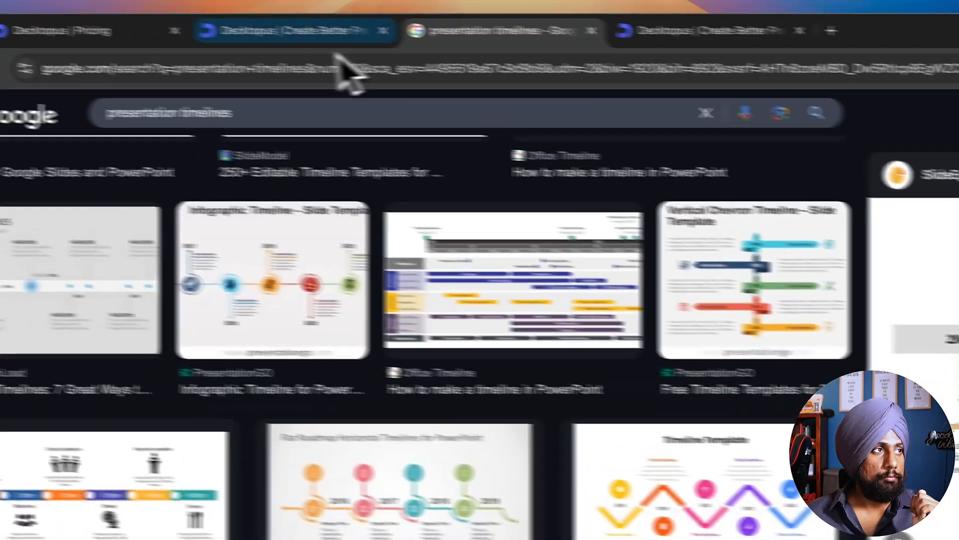
pyautogui.click(168, 36)
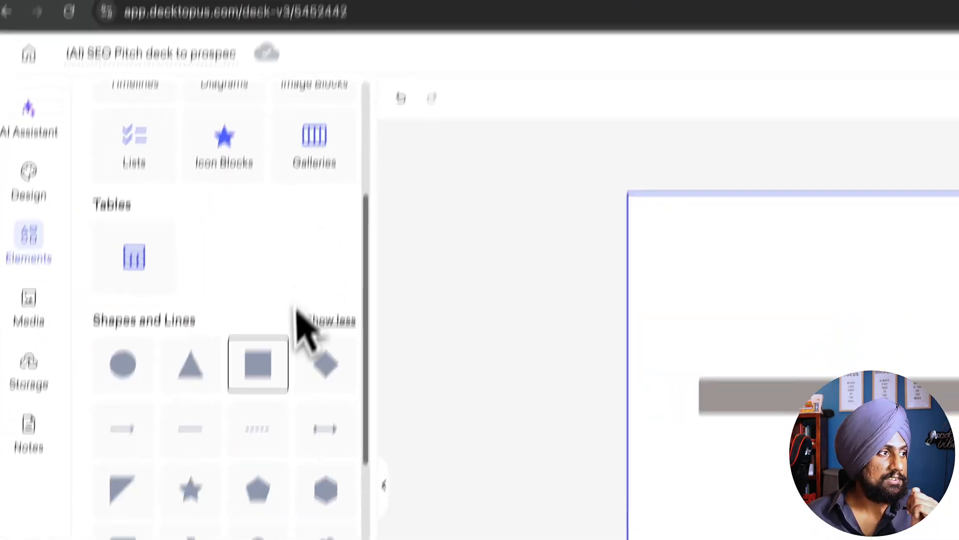
pyautogui.scroll(-5, 297, 314)
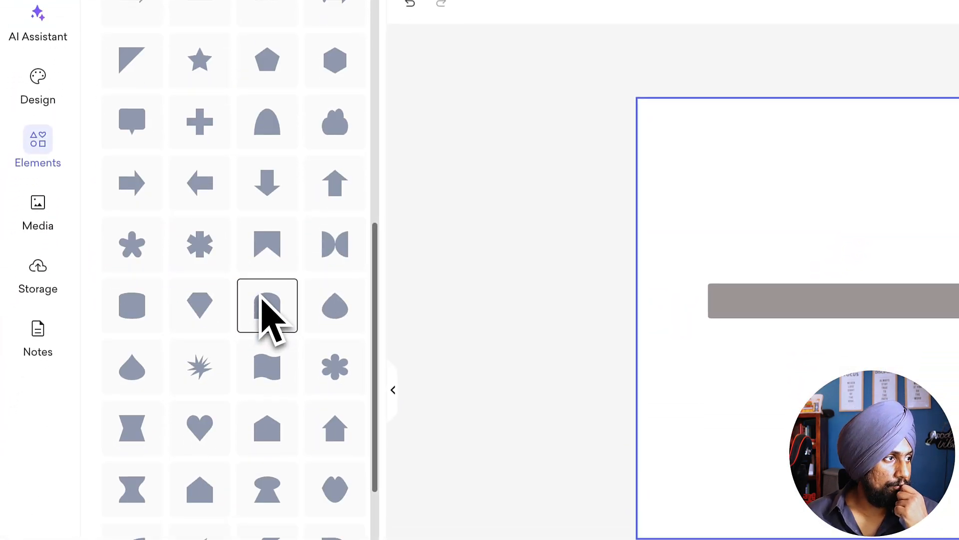
pyautogui.scroll(-5, 261, 299)
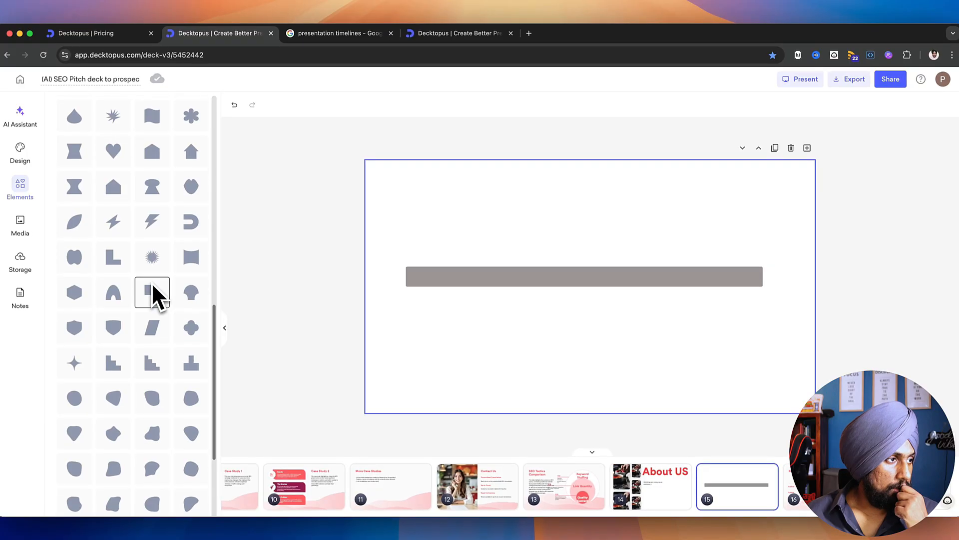
pyautogui.scroll(-2, 151, 283)
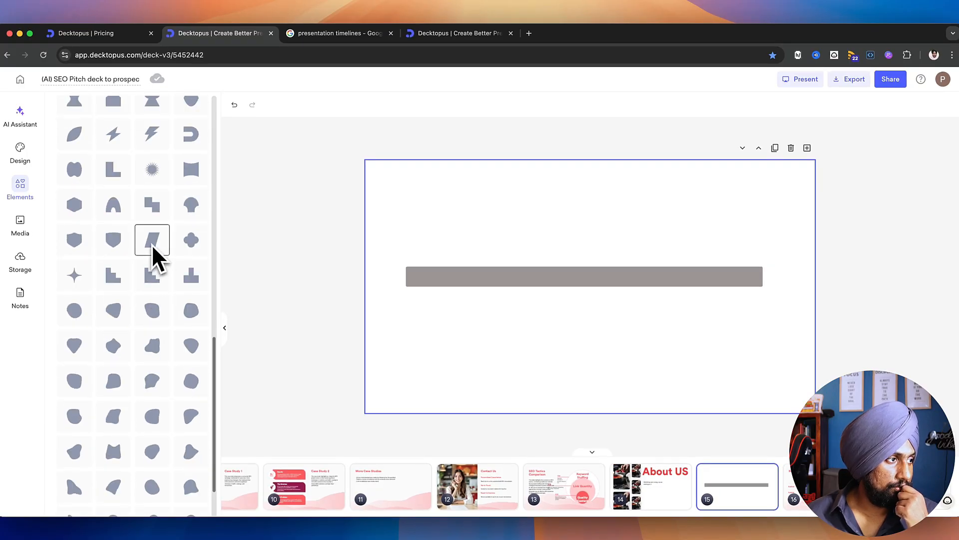
pyautogui.scroll(-2, 144, 296)
pyautogui.scroll(9, 120, 285)
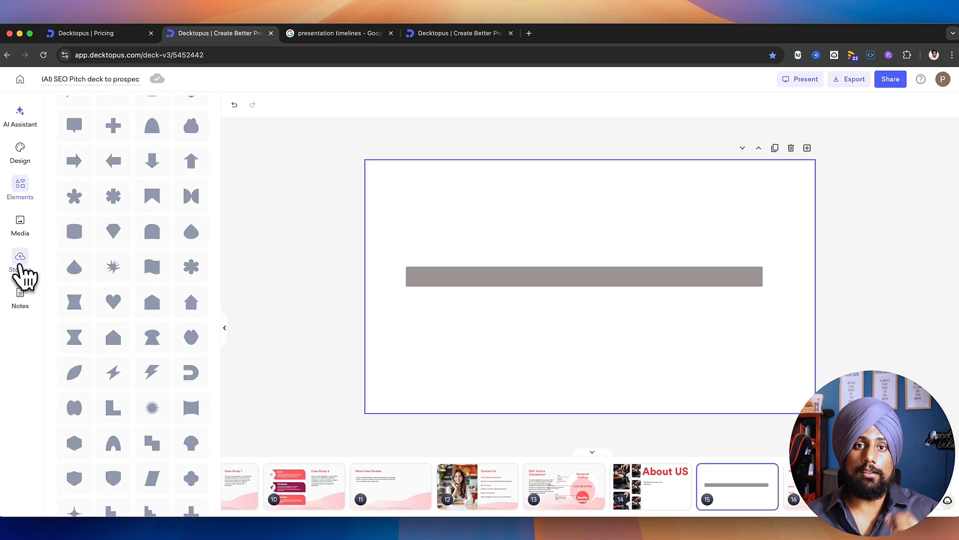
# Step: Open the full icon collection in the media library and search it for "forward sign"
pyautogui.click(20, 224)
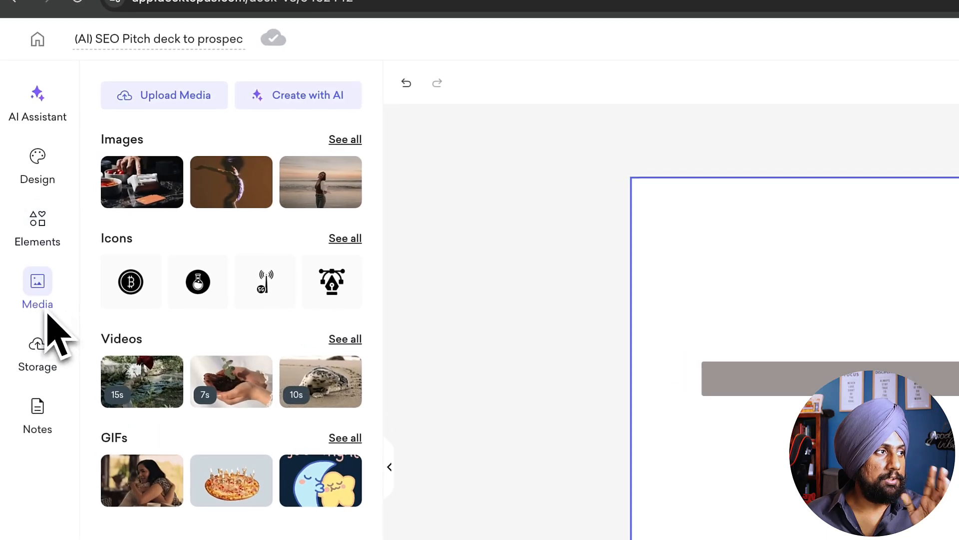
pyautogui.click(348, 239)
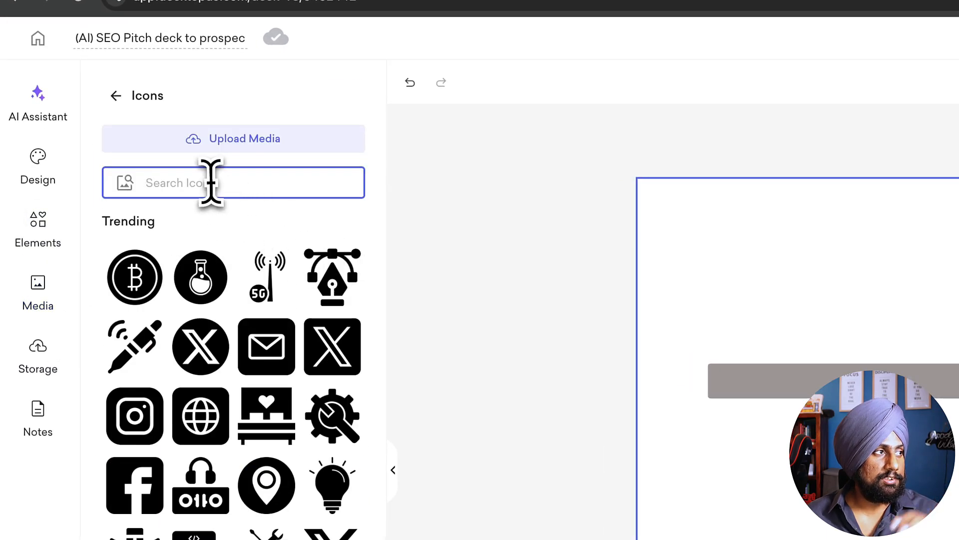
pyautogui.write('forward sign')
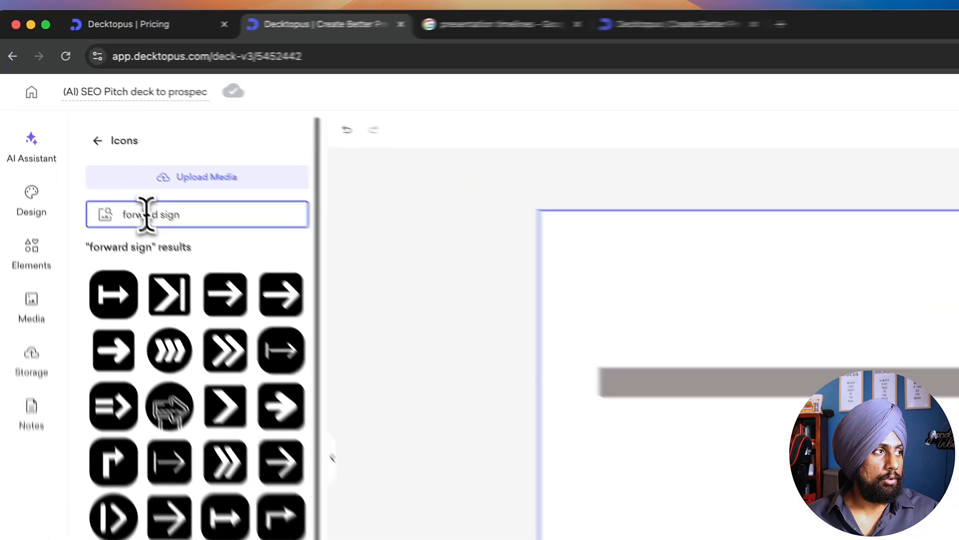
# Step: Replace the icon search term with "greater than"
pyautogui.tripleClick(95, 162)
pyautogui.write('greate')
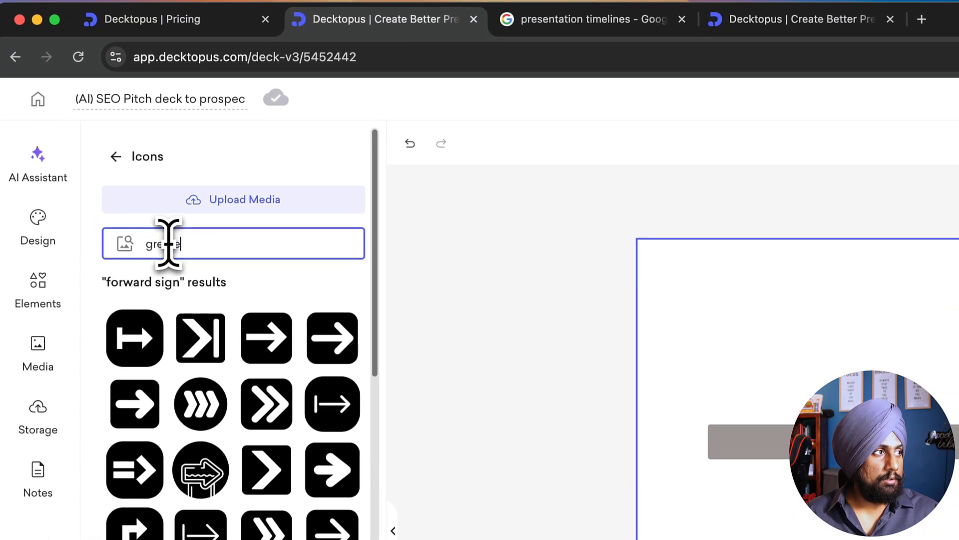
pyautogui.write('r than')
# Step: Insert the solid black right-pointing chevron icon and center it vertically on the gray bar near its left end
pyautogui.scroll(-10, 189, 493)
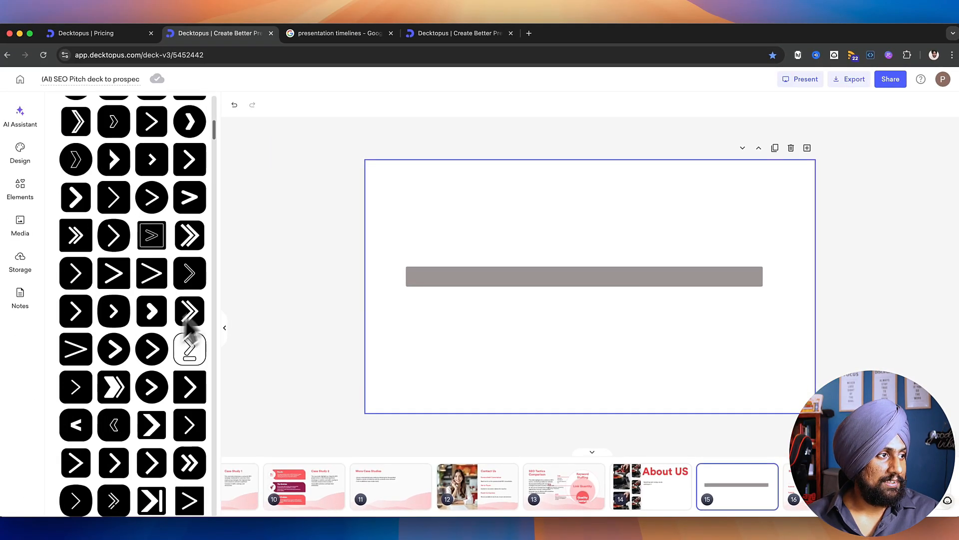
pyautogui.scroll(-10, 188, 325)
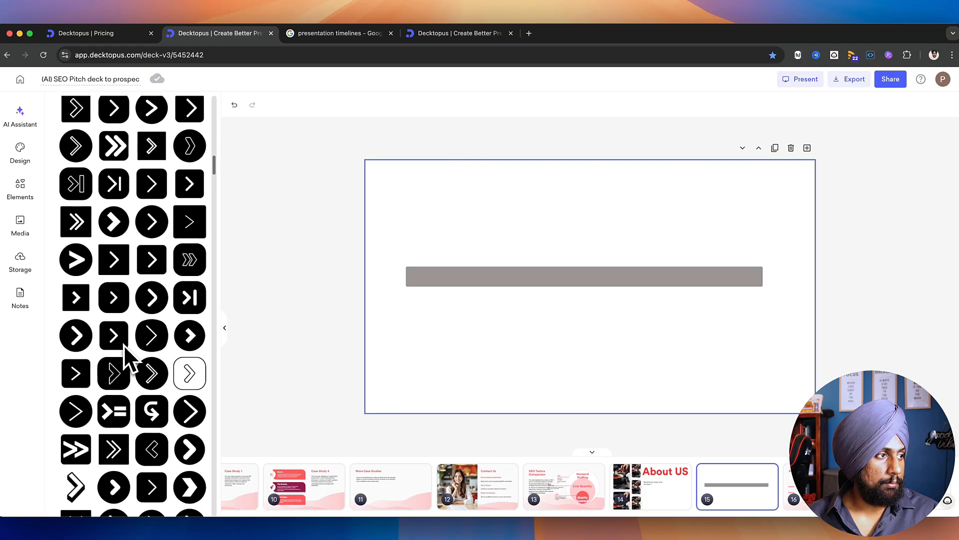
pyautogui.scroll(-10, 126, 345)
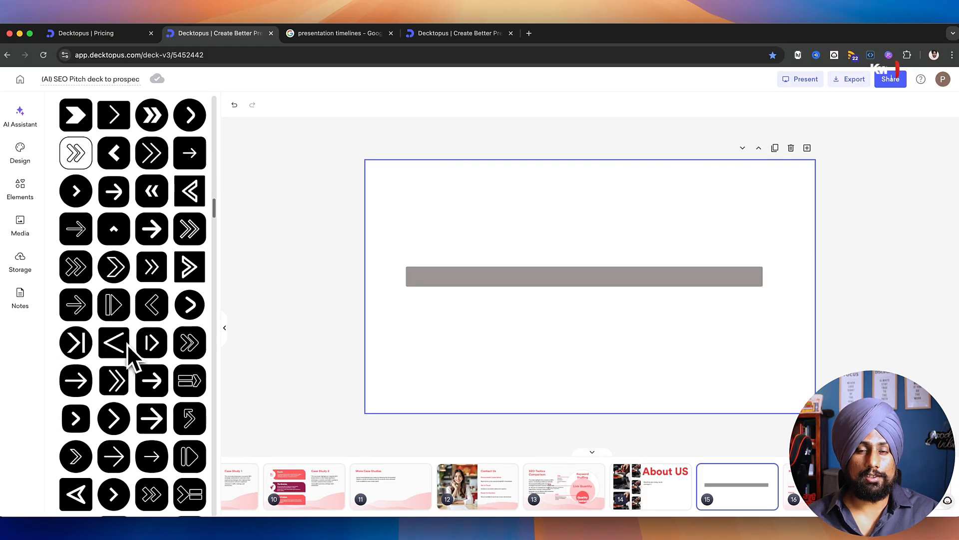
pyautogui.scroll(-10, 127, 343)
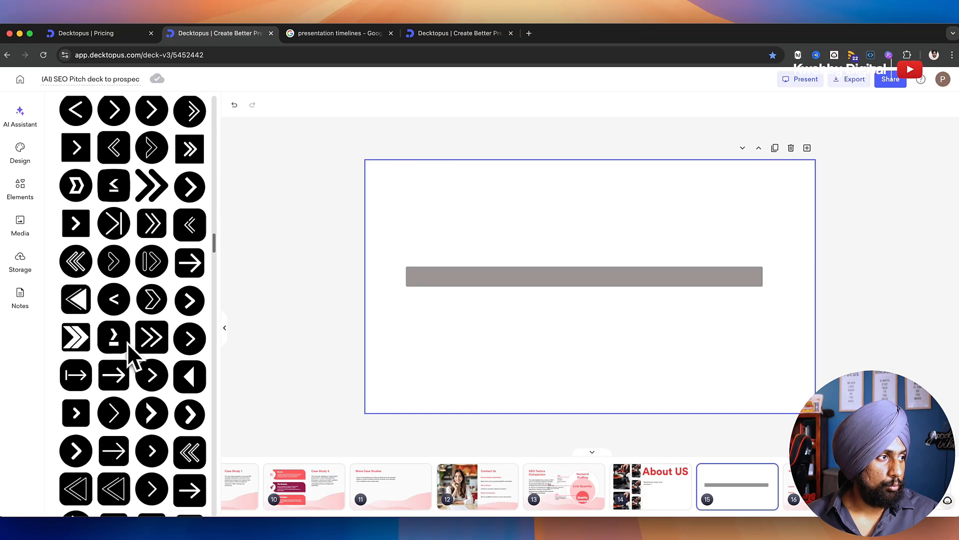
pyautogui.scroll(-10, 129, 350)
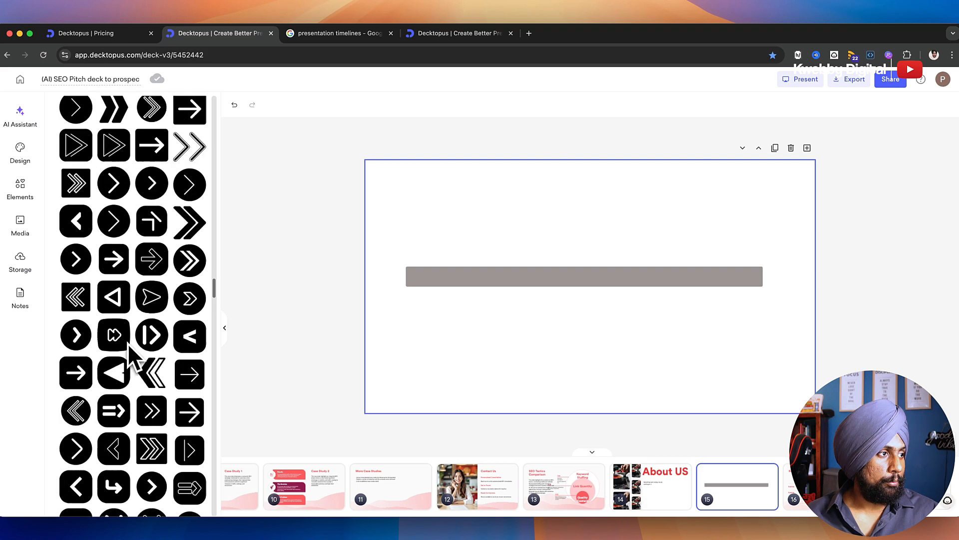
pyautogui.scroll(-10, 131, 353)
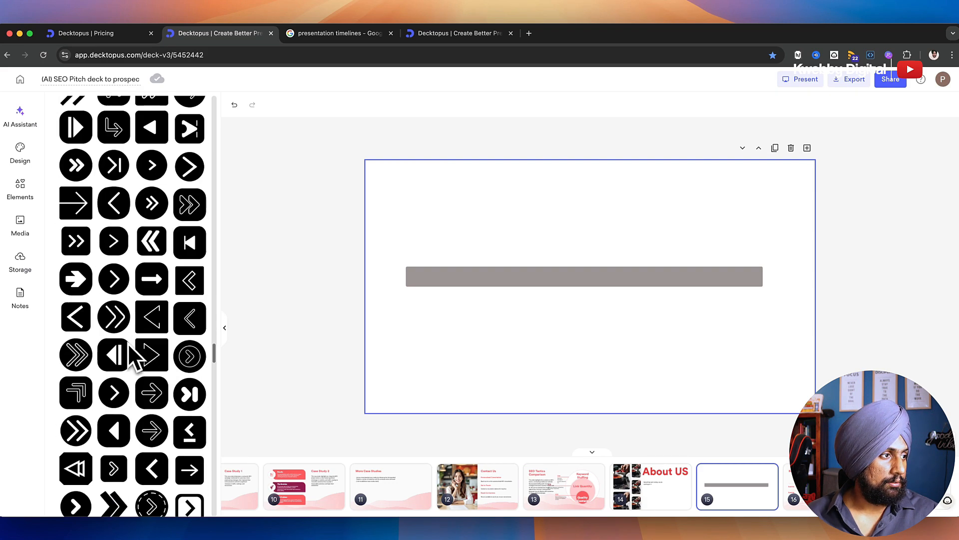
pyautogui.scroll(-5, 134, 355)
pyautogui.scroll(-5, 134, 356)
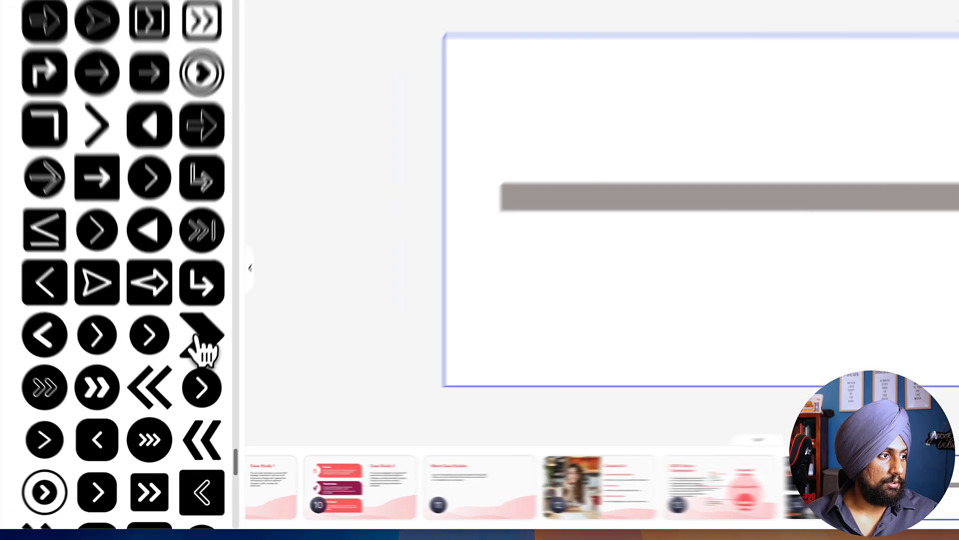
pyautogui.click(188, 380)
pyautogui.moveTo(602, 296); pyautogui.dragTo(499, 295)
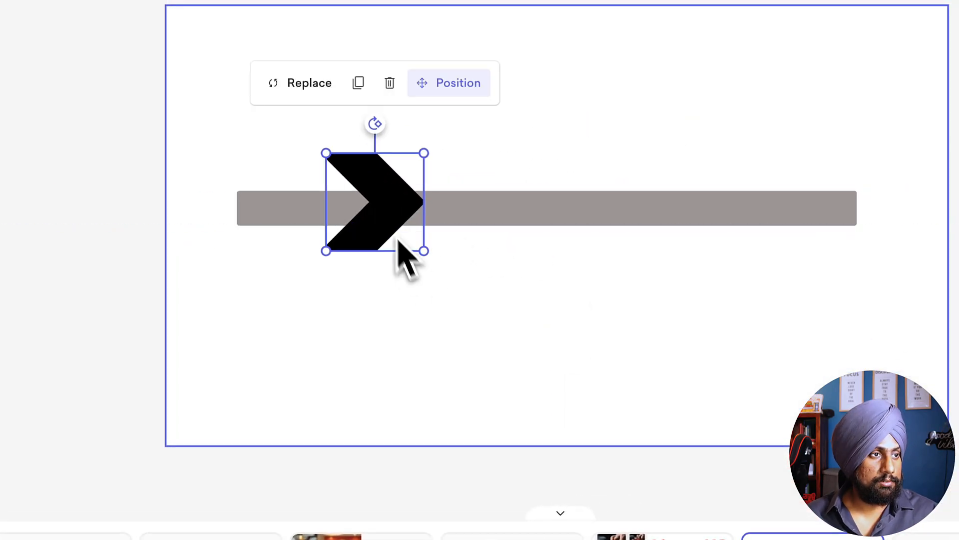
pyautogui.moveTo(398, 241); pyautogui.dragTo(356, 216)
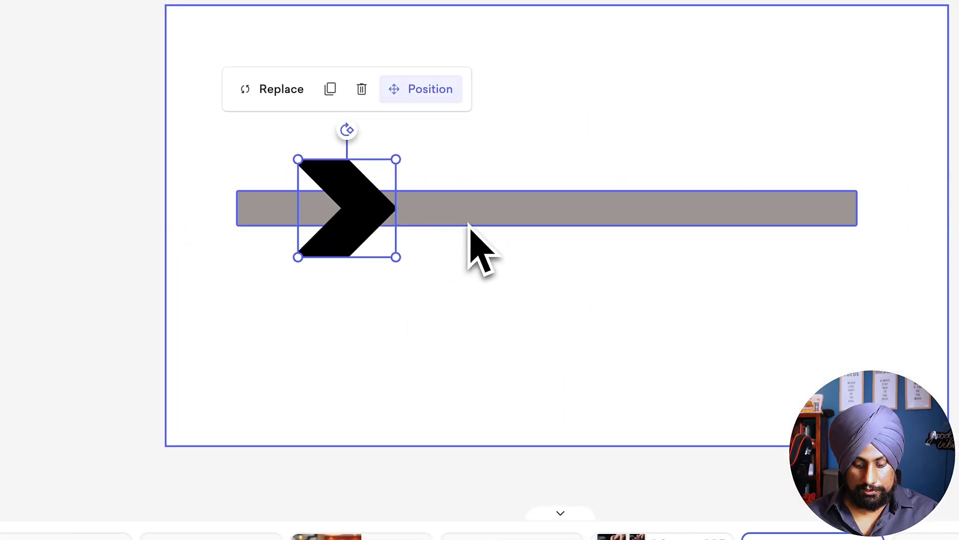
# Step: Duplicate the chevron to make four in total, spaced along the gray bar in one aligned row
pyautogui.hotkey('ctrl', 'd')
pyautogui.moveTo(382, 237); pyautogui.dragTo(702, 209)
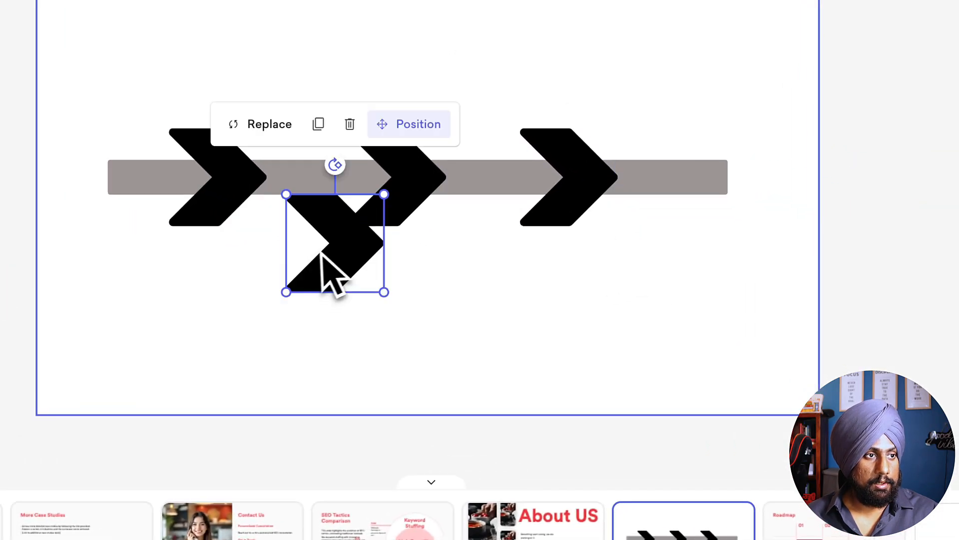
pyautogui.moveTo(323, 255); pyautogui.dragTo(734, 185)
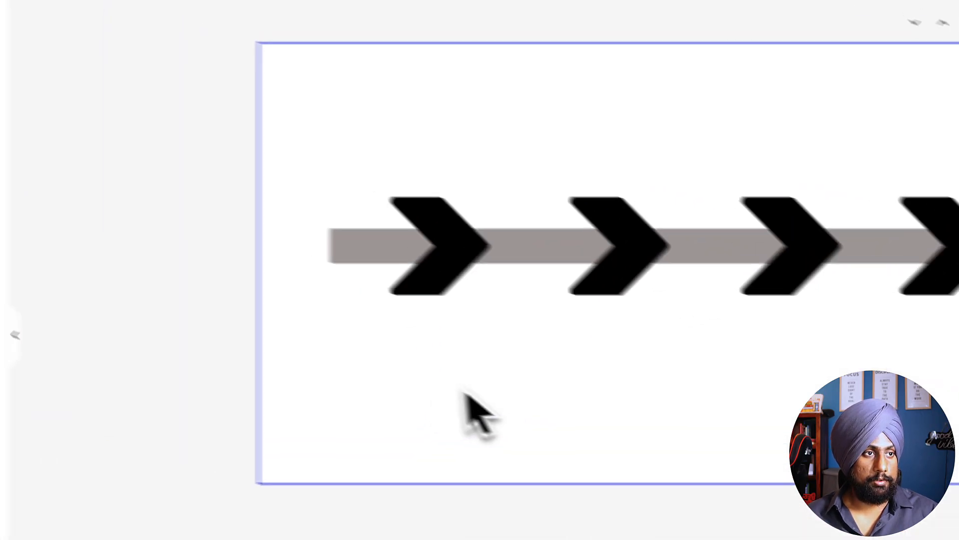
# Step: Recolor the first chevron with the coral theme color and the second with the burgundy theme color
pyautogui.click(214, 204)
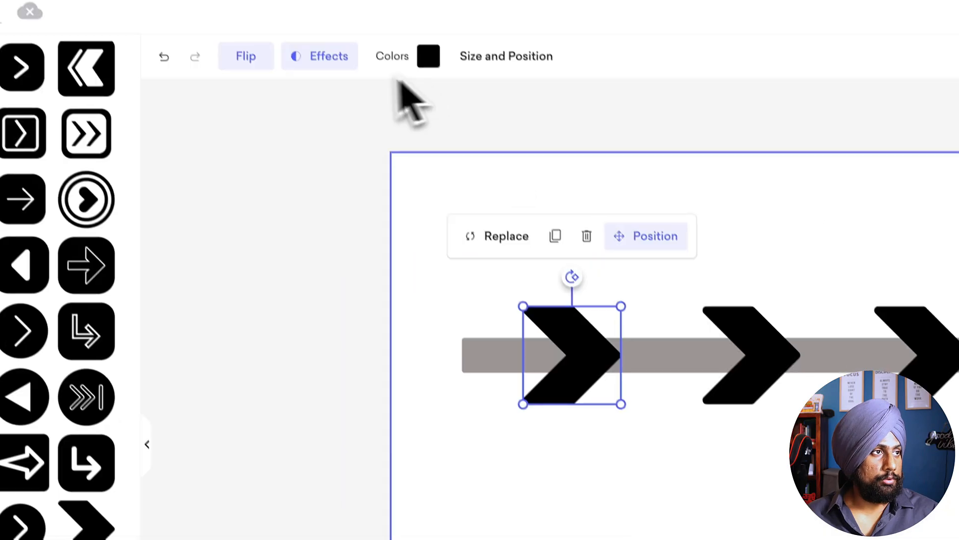
pyautogui.click(450, 81)
pyautogui.click(445, 436)
pyautogui.click(732, 407)
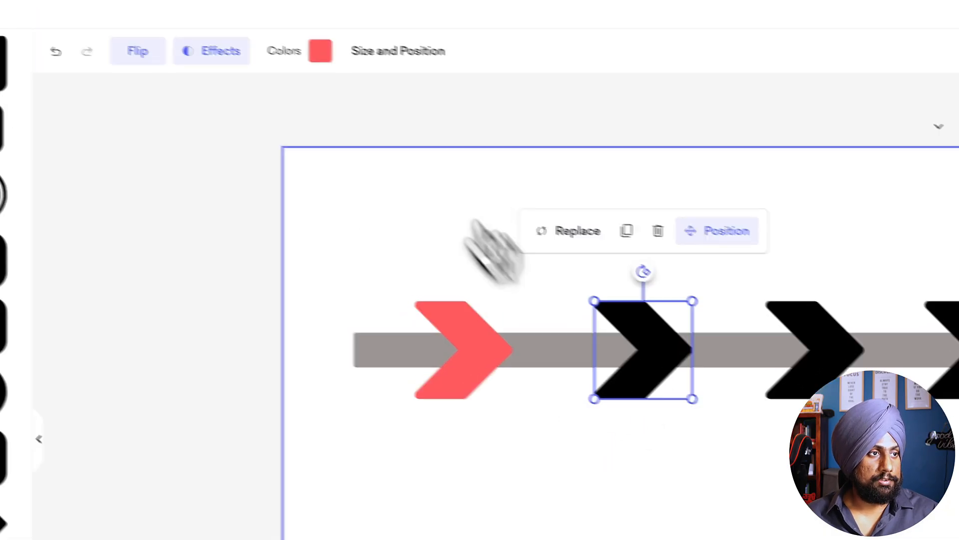
pyautogui.click(445, 81)
pyautogui.click(445, 392)
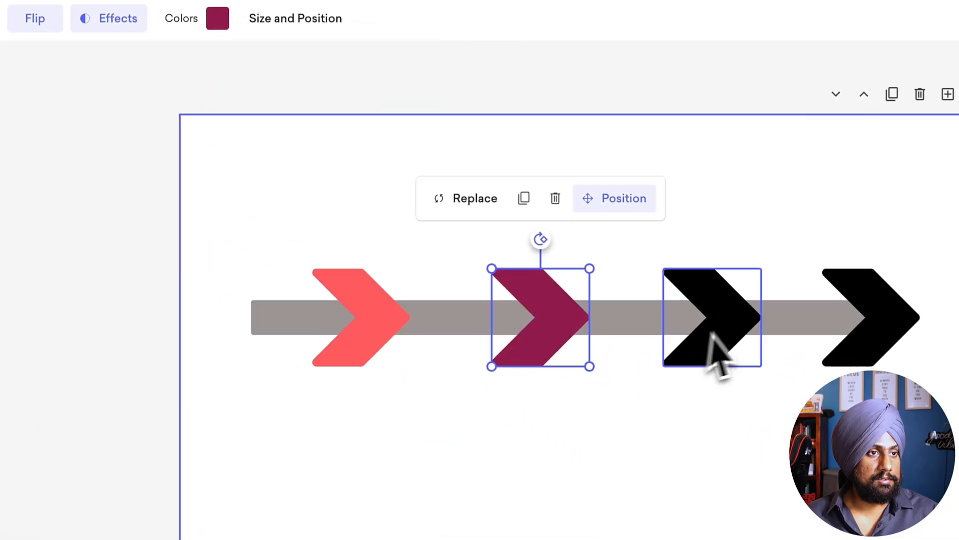
# Step: Recolor the third chevron with the coral-to-crimson gradient from the theme palette
pyautogui.click(902, 373)
pyautogui.click(411, 78)
pyautogui.click(492, 450)
# Step: Try a custom gradient from coral to a dark shade on the fourth chevron
pyautogui.click(951, 352)
pyautogui.click(328, 90)
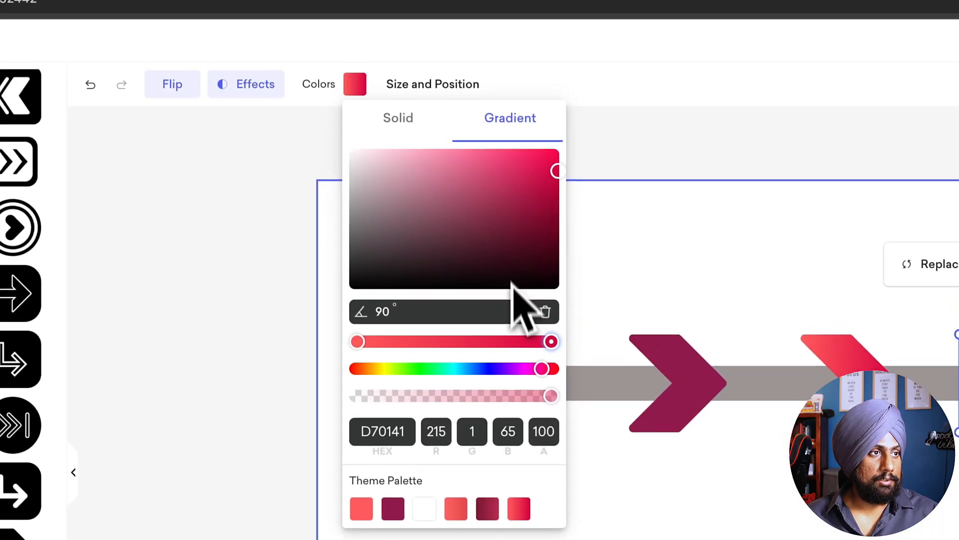
pyautogui.moveTo(533, 160); pyautogui.dragTo(522, 186)
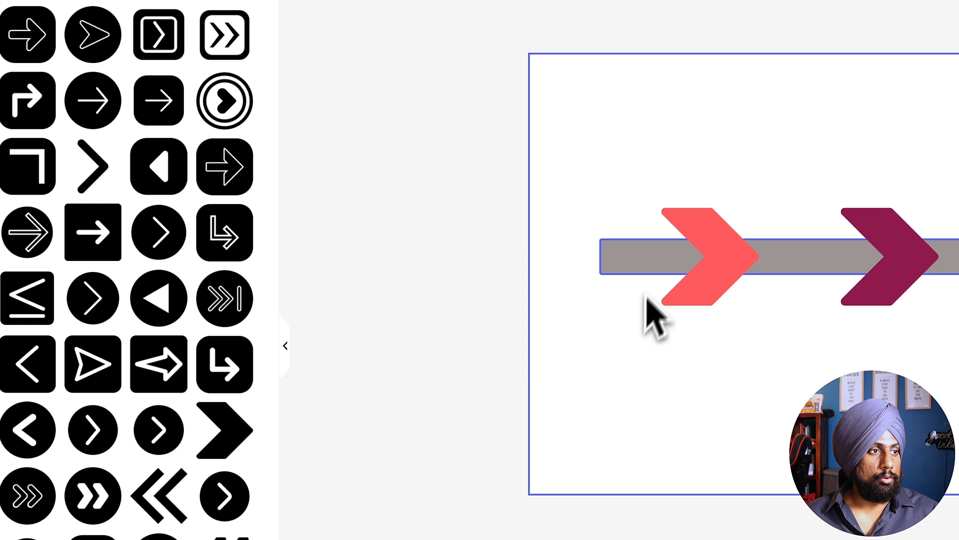
pyautogui.click(440, 387)
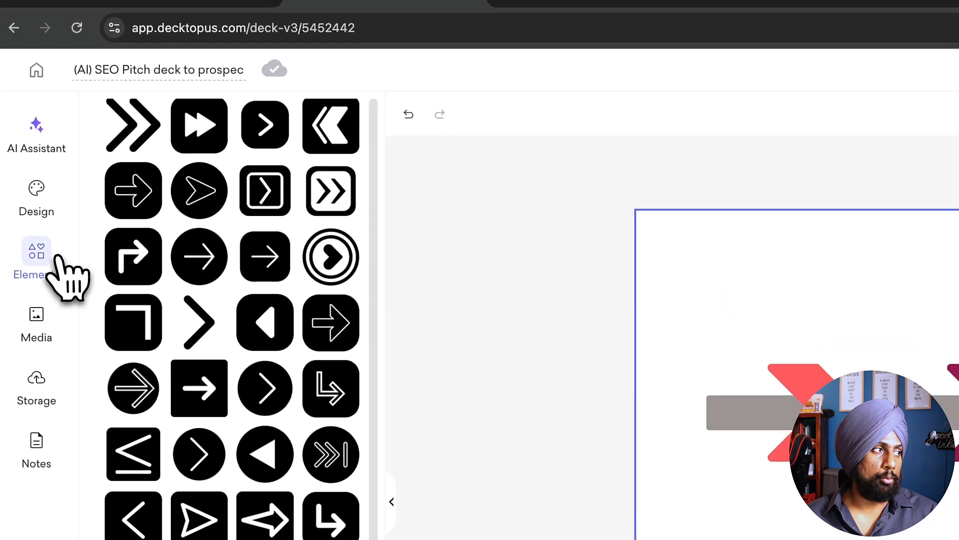
# Step: Insert a dashed line and place it vertically just below the left end of the gray bar
pyautogui.click(50, 258)
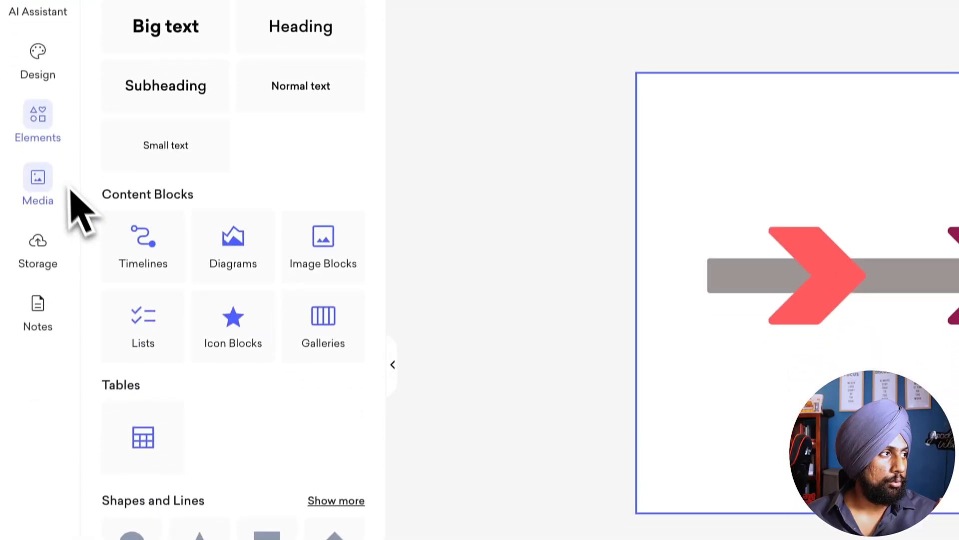
pyautogui.click(335, 413)
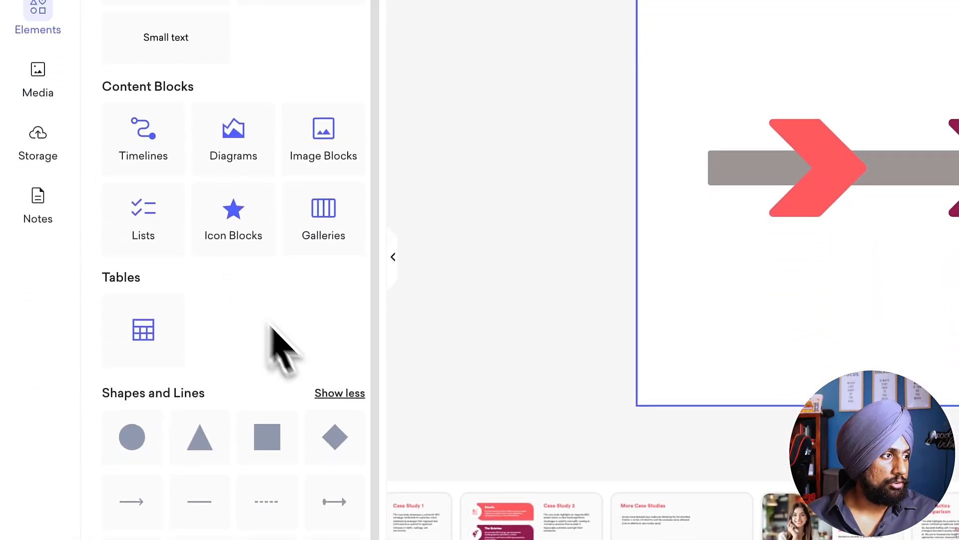
pyautogui.scroll(-6, 300, 364)
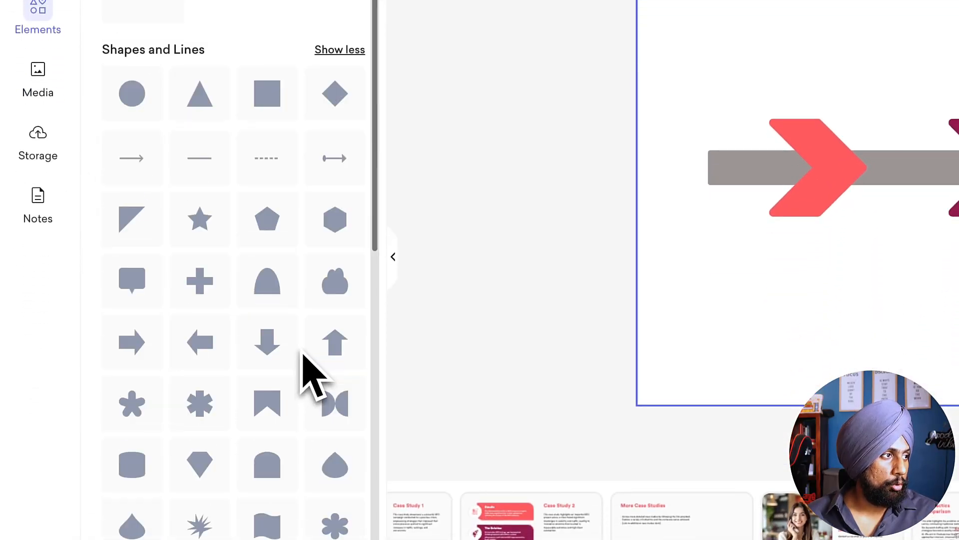
pyautogui.click(265, 176)
pyautogui.moveTo(736, 224); pyautogui.dragTo(499, 291)
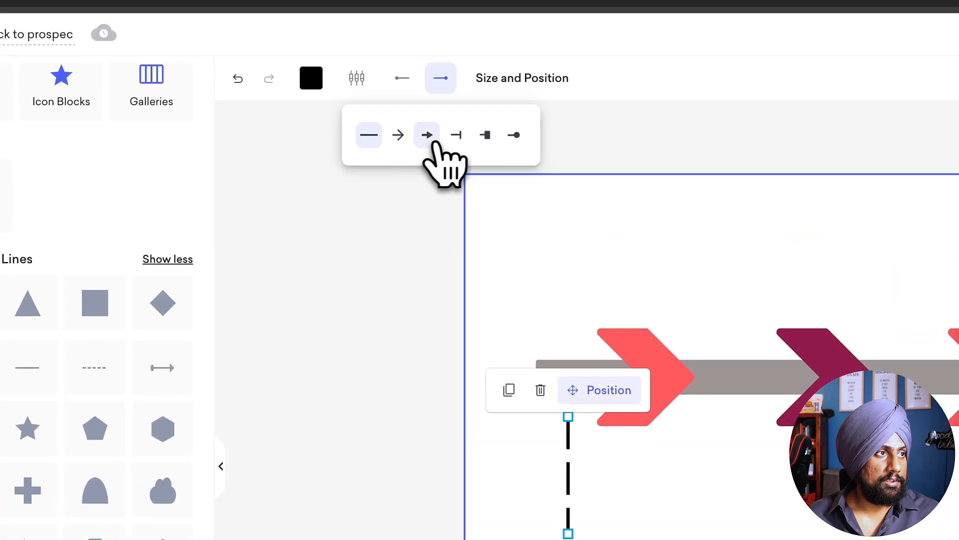
# Step: Give the dashed line a solid arrowhead and shorter dashes, and duplicate it to make four aligned downward arrows below the bar
pyautogui.click(427, 135)
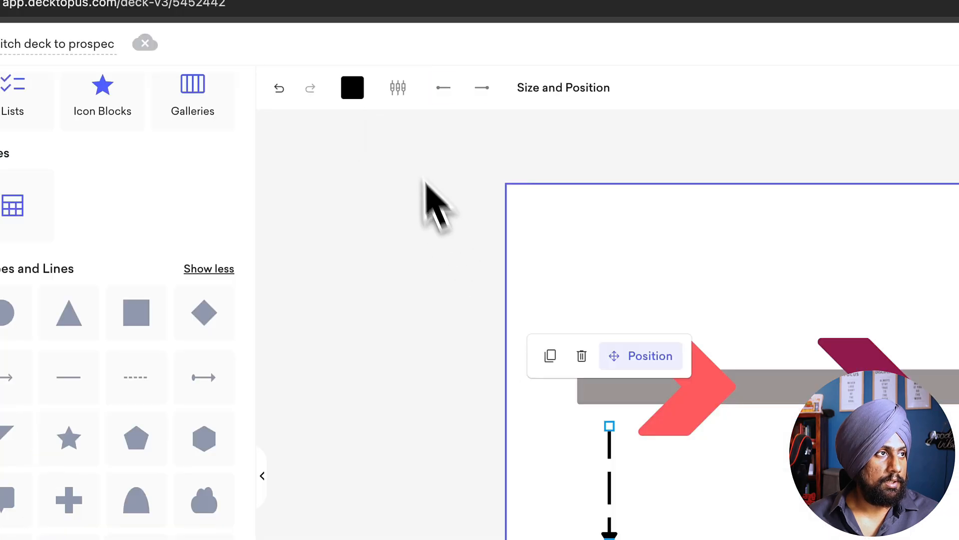
pyautogui.click(397, 87)
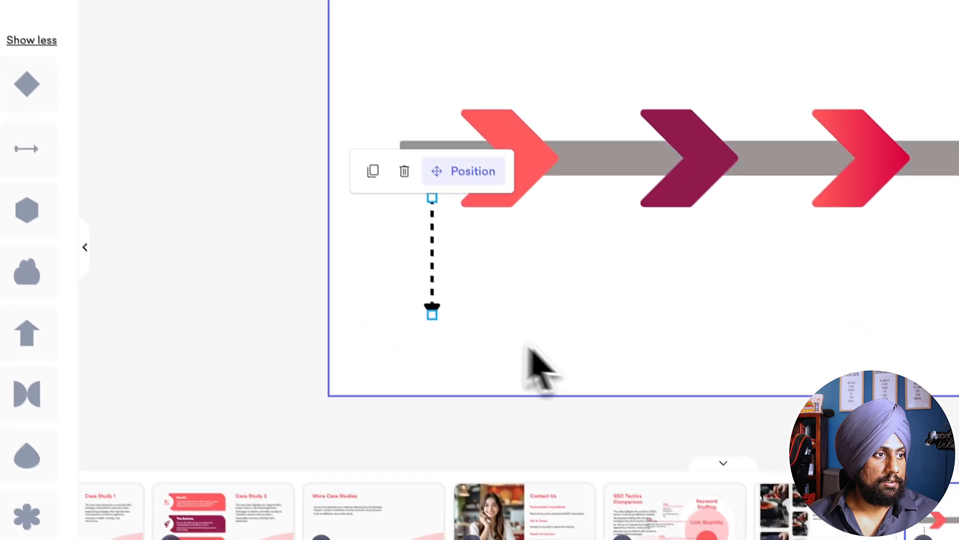
pyautogui.click(527, 345)
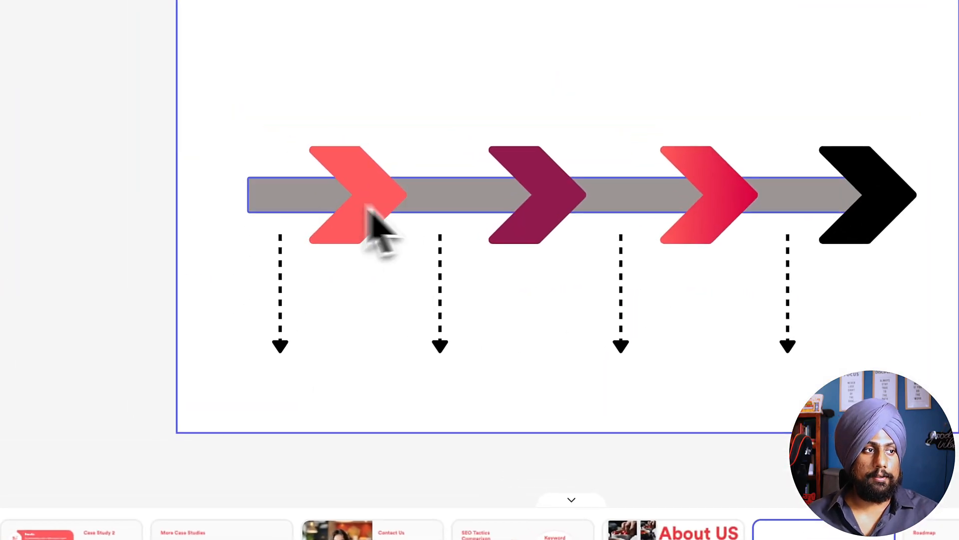
pyautogui.click(108, 125)
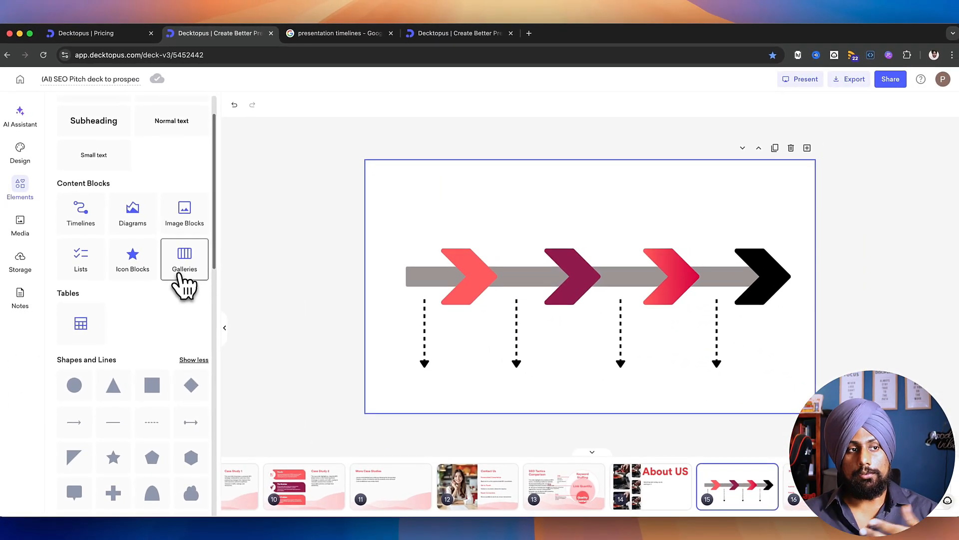
# Step: Try a pink wave background image on the timeline slide
pyautogui.click(20, 150)
pyautogui.click(185, 131)
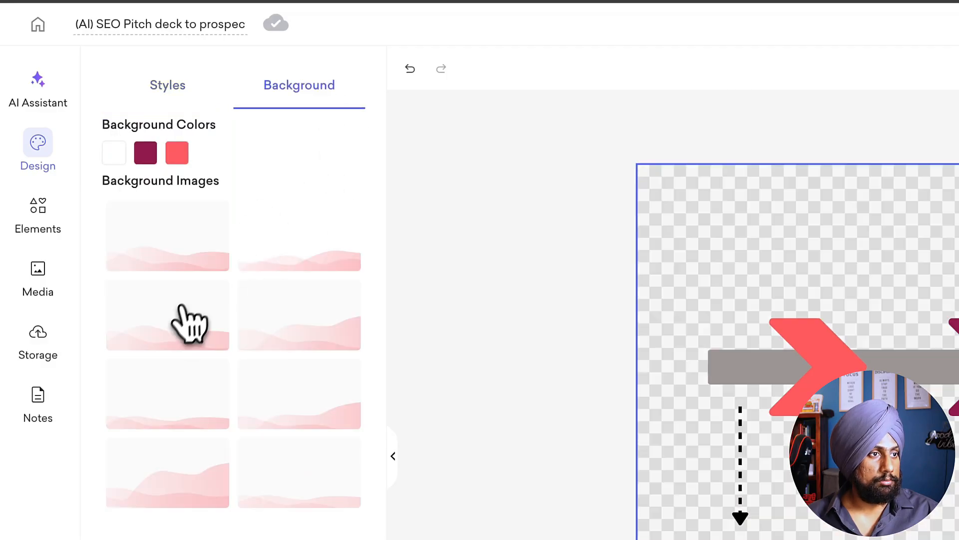
pyautogui.click(178, 312)
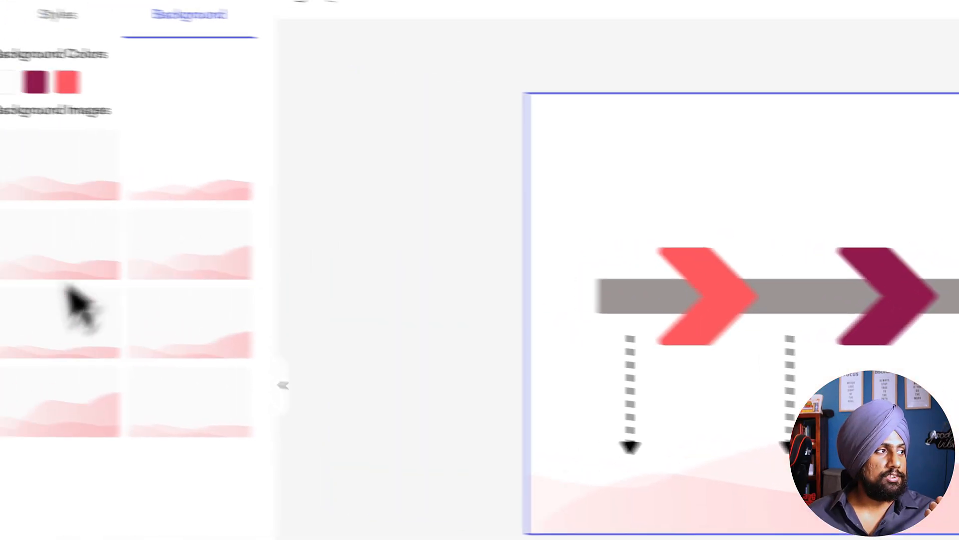
# Step: Insert the Three-set Venn diagram II on a blank slide and enlarge it to most of the slide's height
pyautogui.click(50, 119)
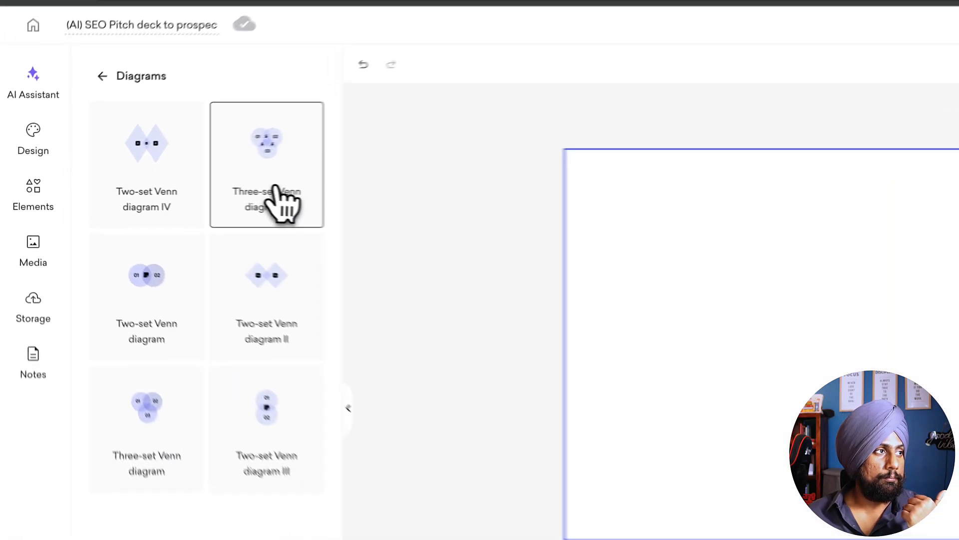
pyautogui.click(179, 194)
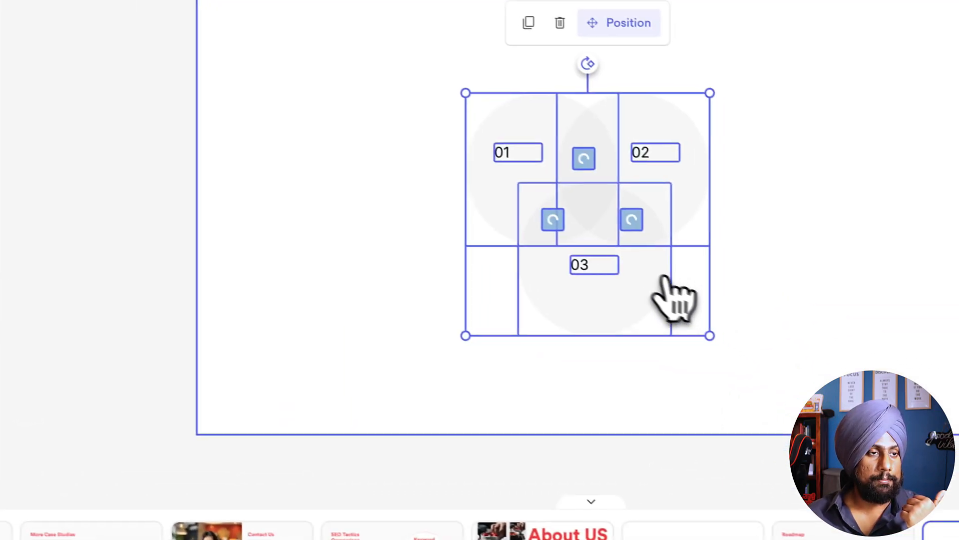
pyautogui.moveTo(696, 331); pyautogui.dragTo(799, 433)
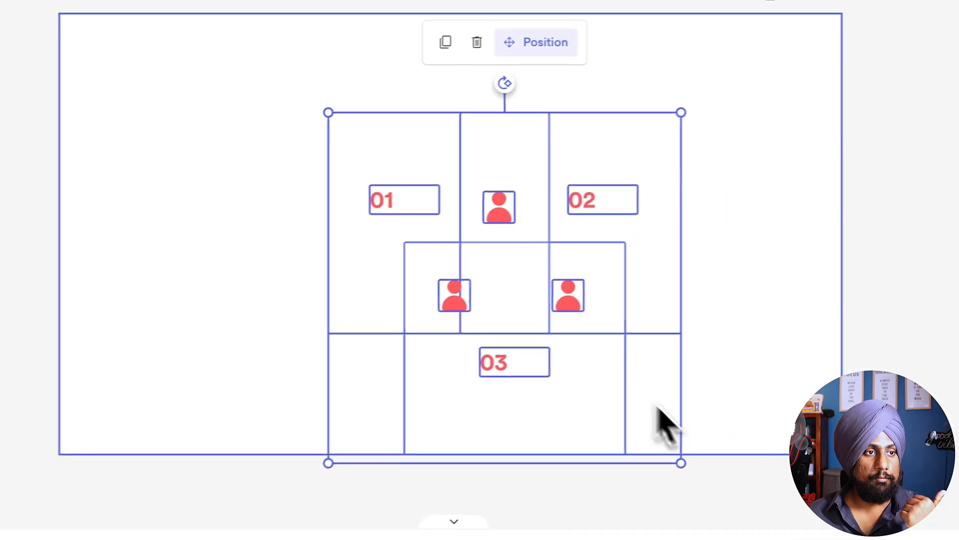
# Step: Fill the Venn circle labeled 01 with the solid light red #F25F5F
pyautogui.click(692, 304)
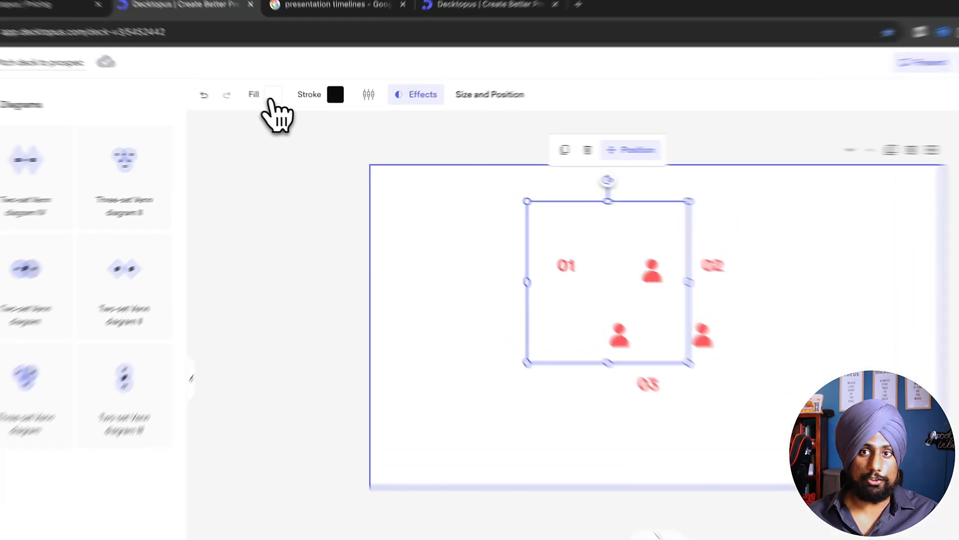
pyautogui.click(304, 120)
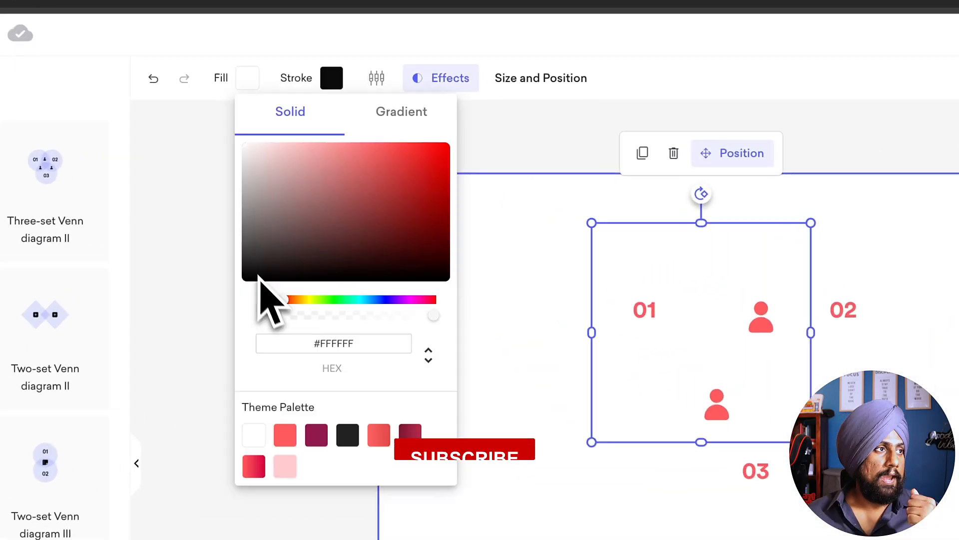
pyautogui.click(402, 201)
pyautogui.moveTo(364, 191); pyautogui.dragTo(371, 153)
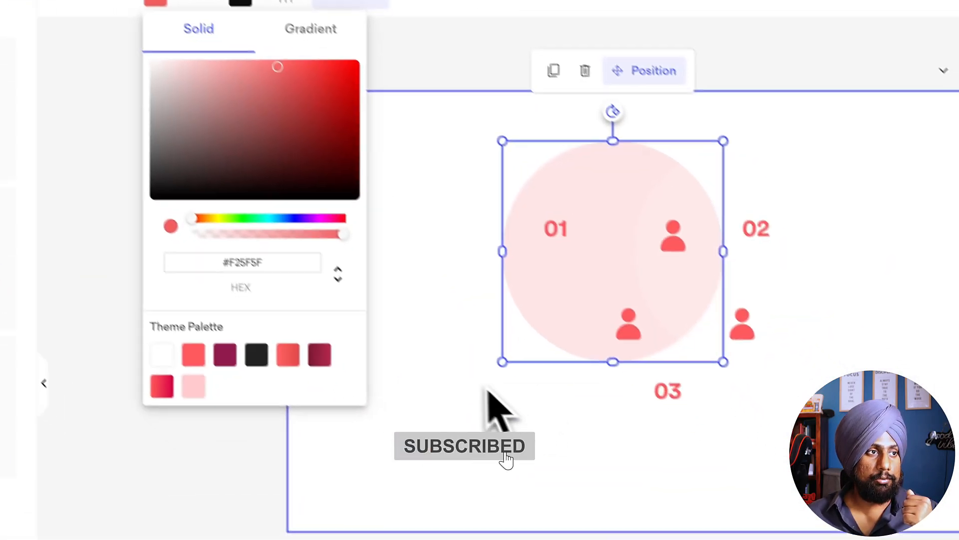
# Step: Fill the Venn circle labeled 03 with the solid dark red #D62222
pyautogui.click(570, 472)
pyautogui.click(721, 519)
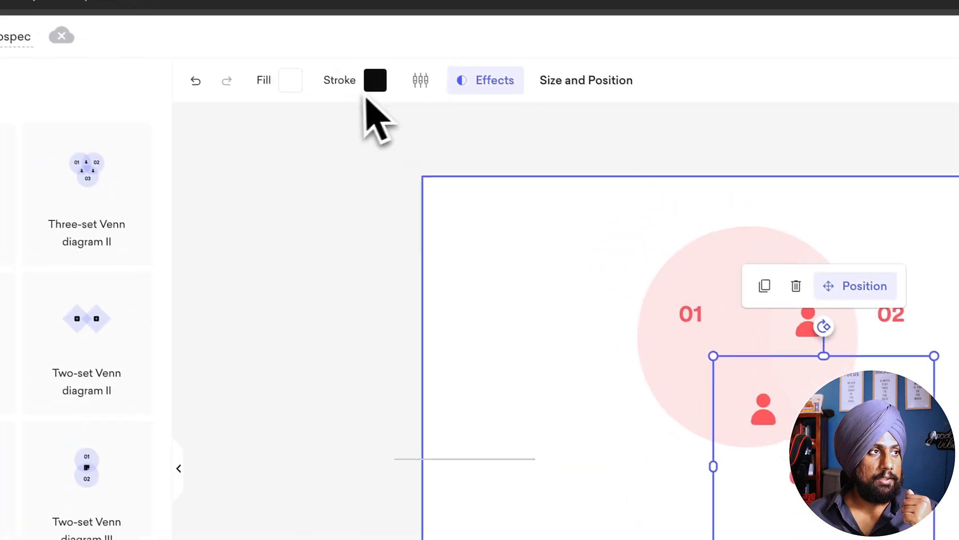
pyautogui.click(300, 86)
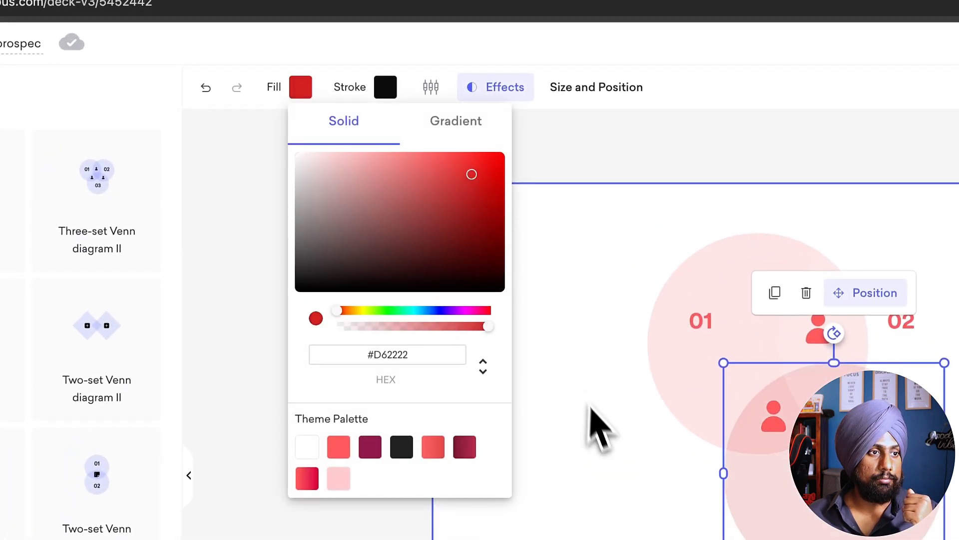
pyautogui.click(589, 407)
# Step: Fill the Venn circle labeled 02 with a solid bright red
pyautogui.click(946, 299)
pyautogui.click(299, 88)
pyautogui.moveTo(391, 215); pyautogui.dragTo(507, 159)
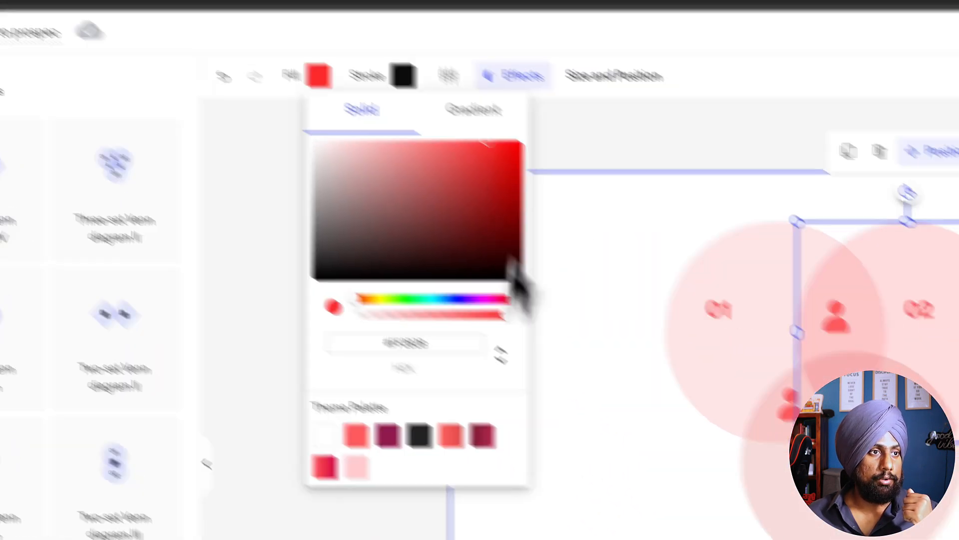
pyautogui.click(404, 404)
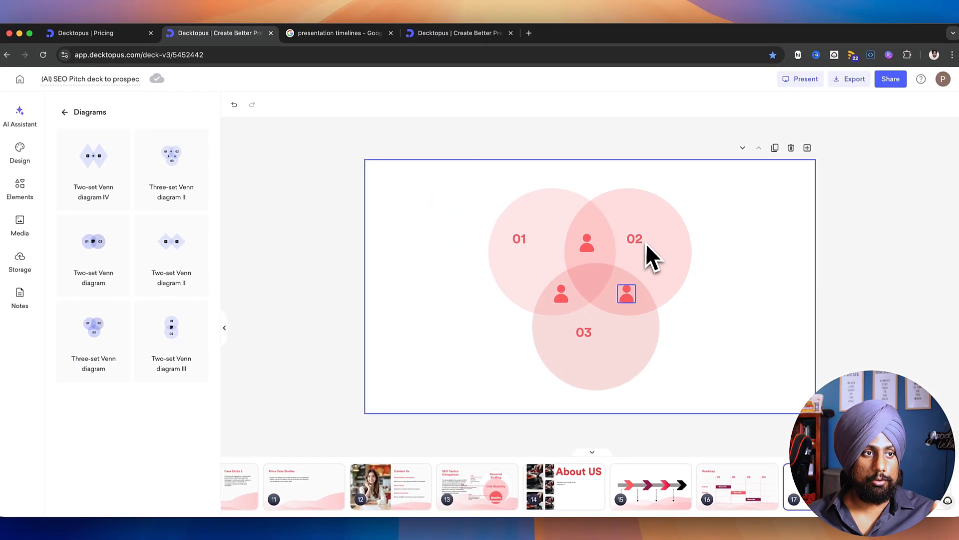
# Step: Replace the person icon in the overlap of circles 02 and 03 with a round icon
pyautogui.click(522, 243)
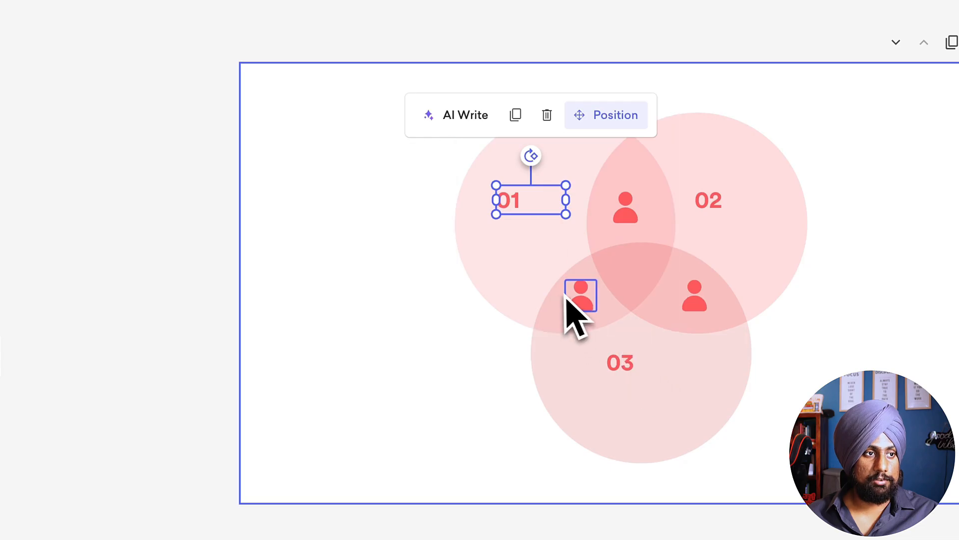
pyautogui.click(631, 255)
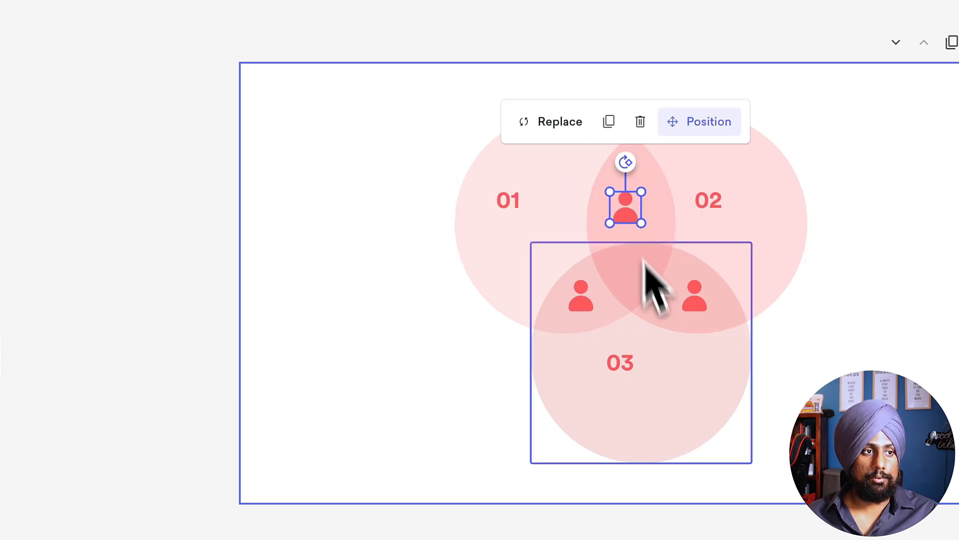
pyautogui.click(694, 296)
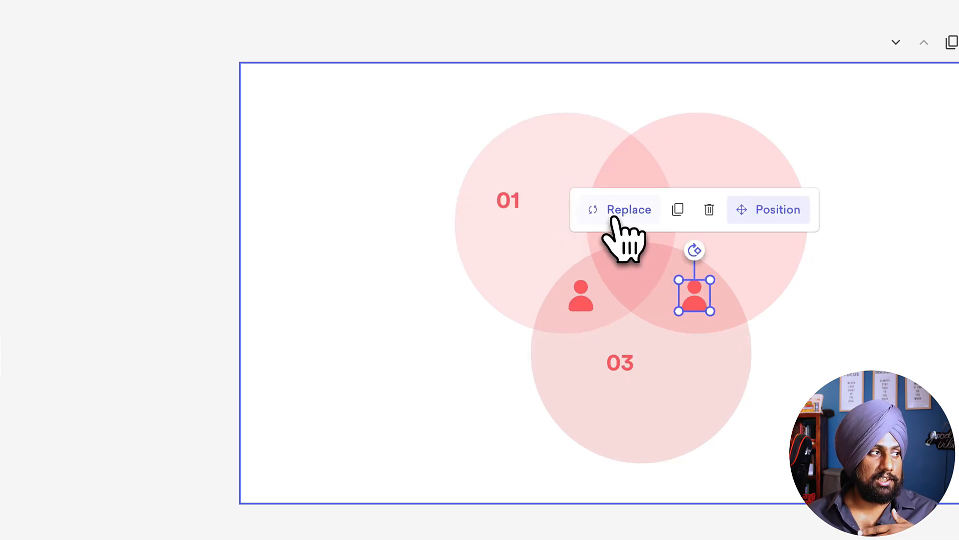
pyautogui.click(616, 218)
pyautogui.click(25, 147)
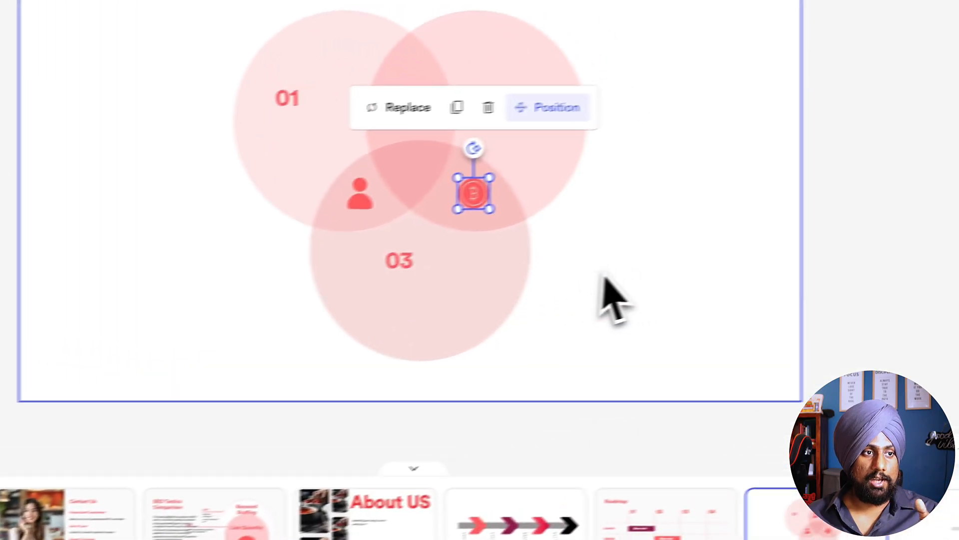
pyautogui.click(606, 282)
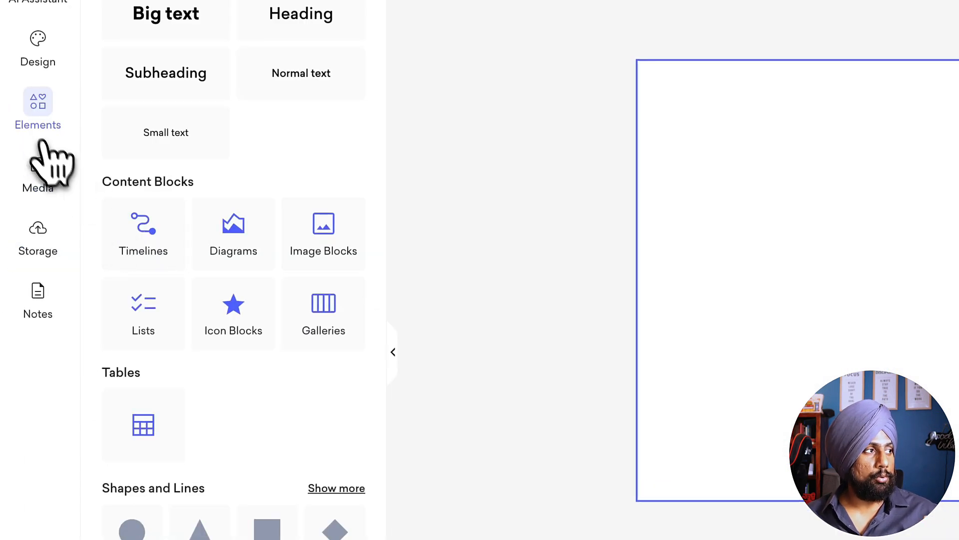
# Step: Insert a circle shape on the blank slide and fill it with the coral theme color
pyautogui.click(349, 488)
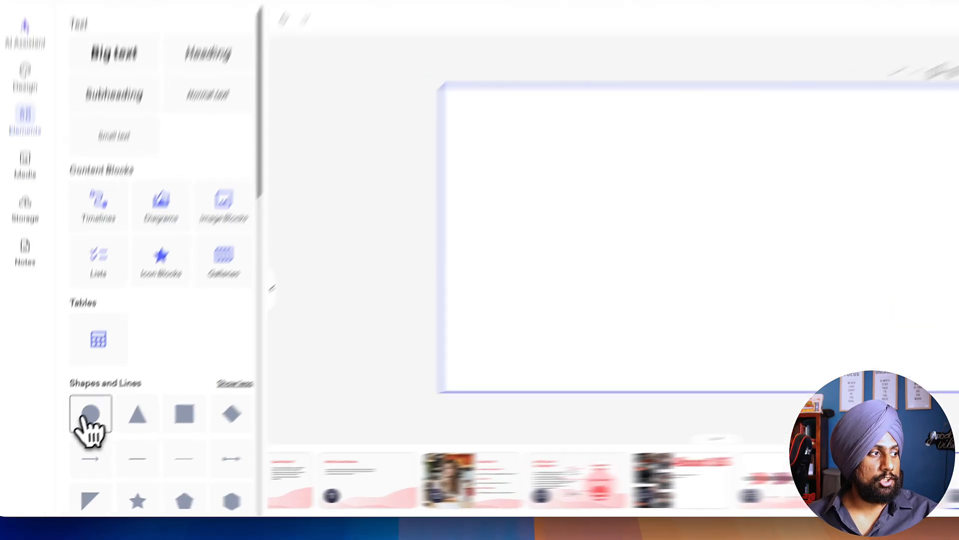
pyautogui.click(132, 378)
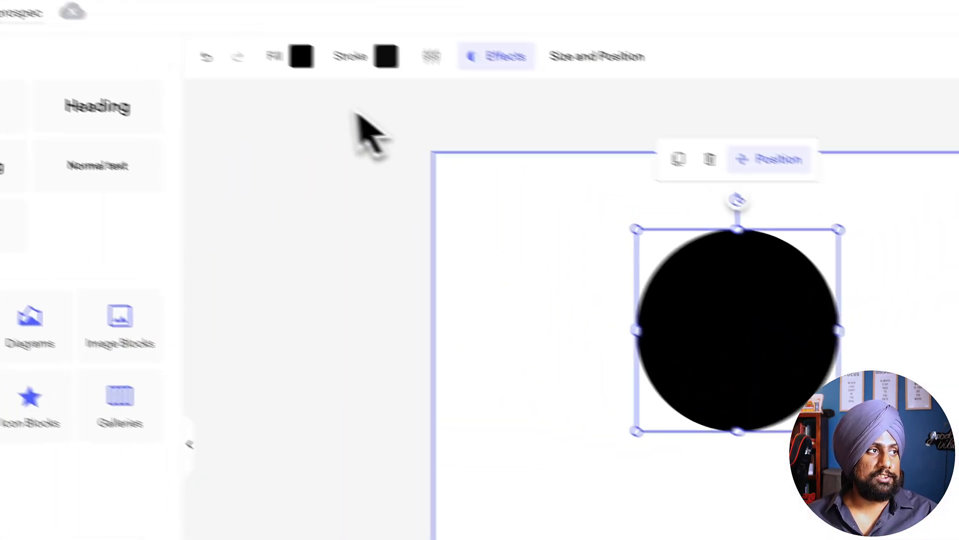
pyautogui.click(302, 56)
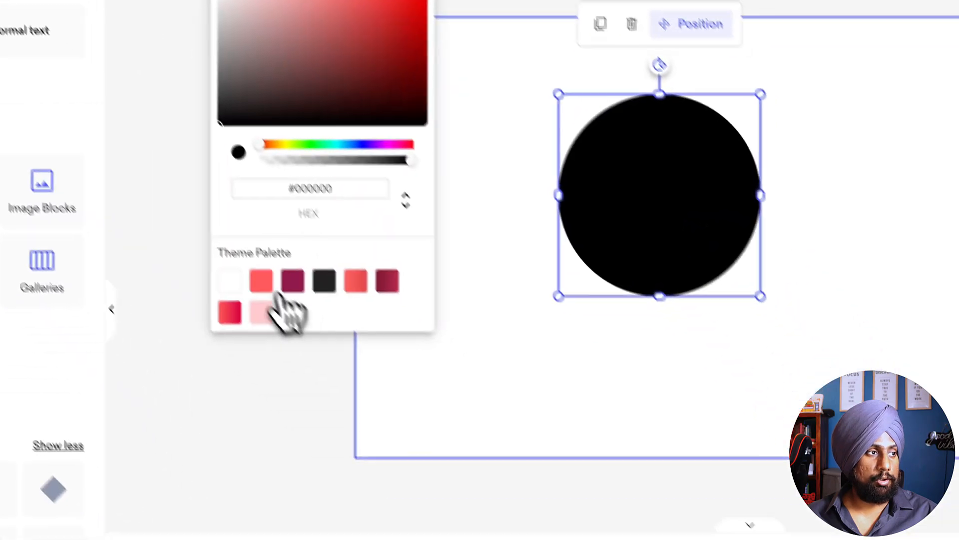
pyautogui.click(400, 439)
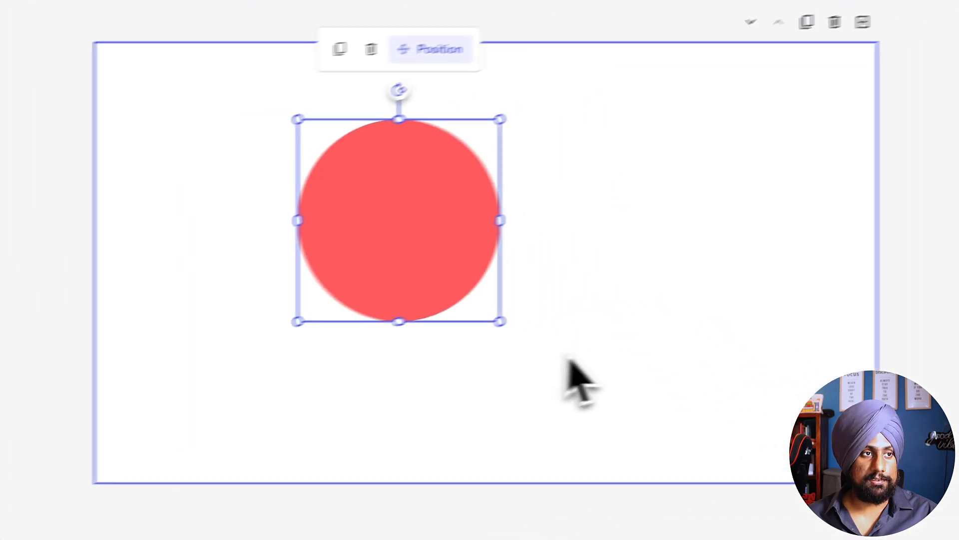
# Step: Nudge the coral circle slightly up and to the left, and set its transparency to 56
pyautogui.moveTo(633, 216); pyautogui.dragTo(618, 206)
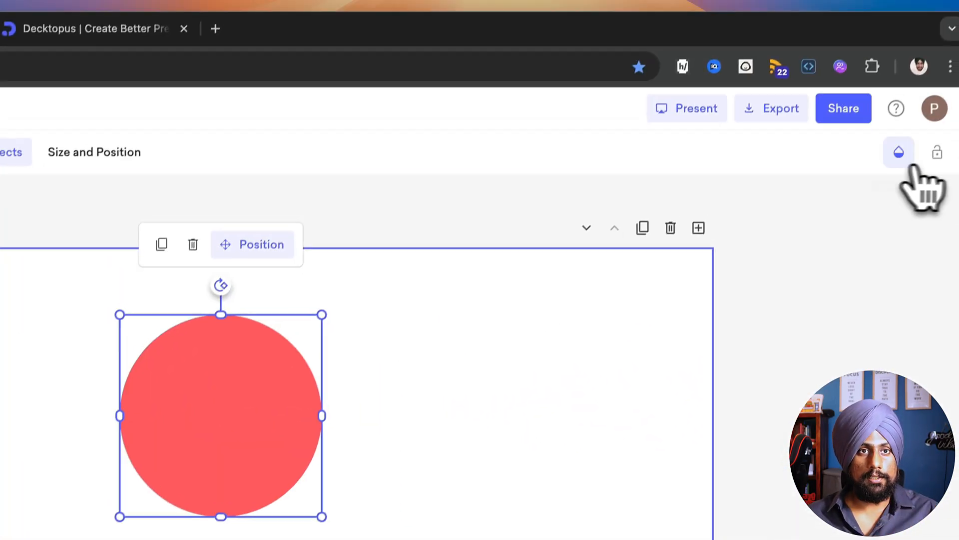
pyautogui.click(894, 165)
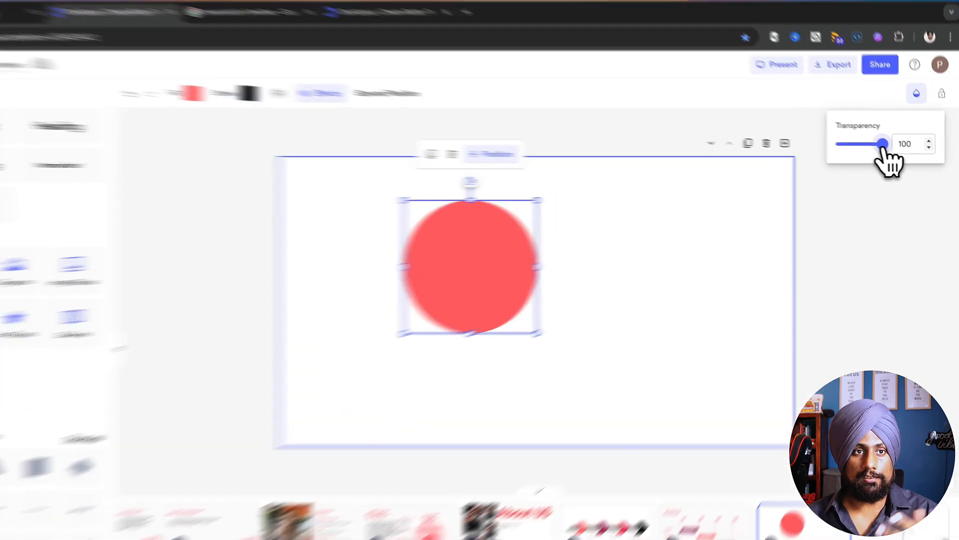
pyautogui.moveTo(893, 148); pyautogui.dragTo(873, 148)
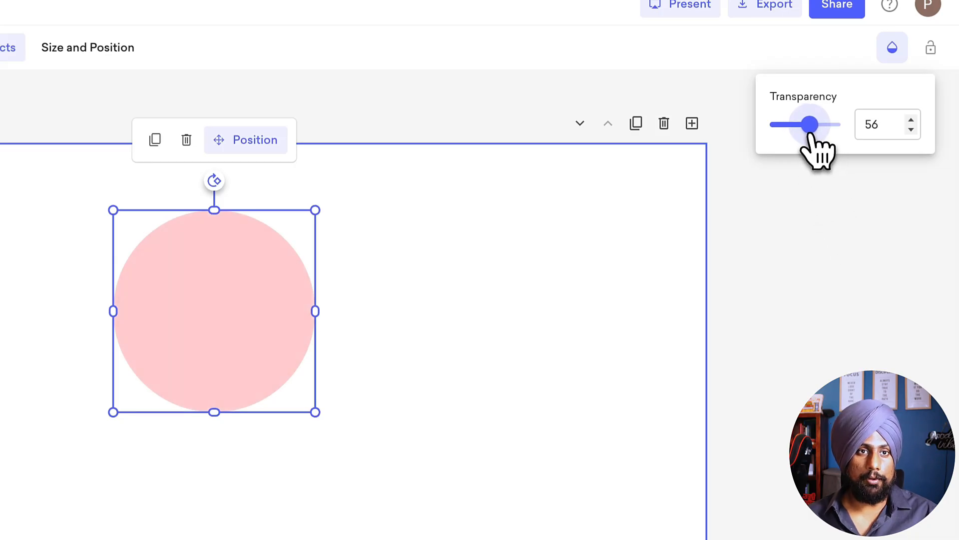
# Step: Duplicate the semi-transparent coral circle and place the copy to its right, level with it and partly overlapping
pyautogui.moveTo(809, 133); pyautogui.dragTo(806, 133)
pyautogui.click(856, 302)
pyautogui.press('super+d')
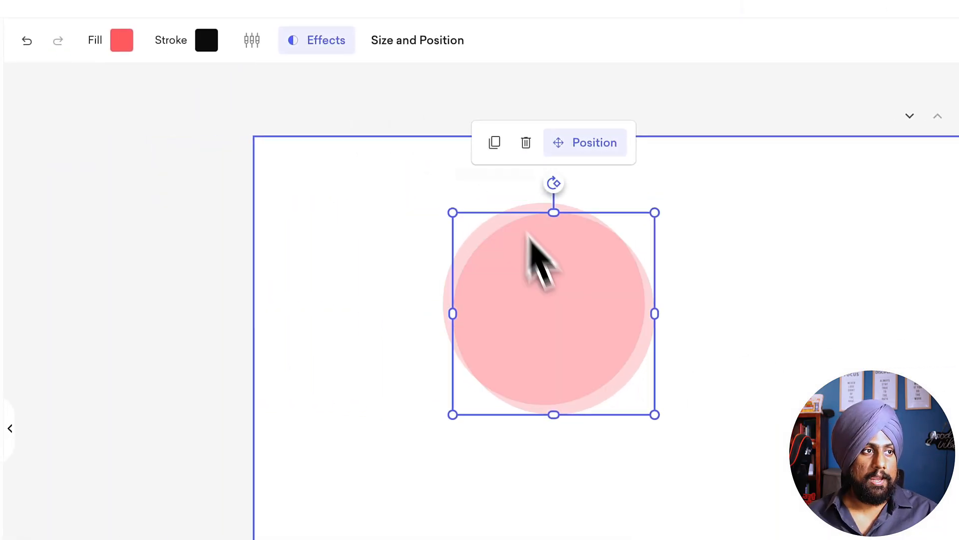
pyautogui.moveTo(529, 233); pyautogui.dragTo(689, 292)
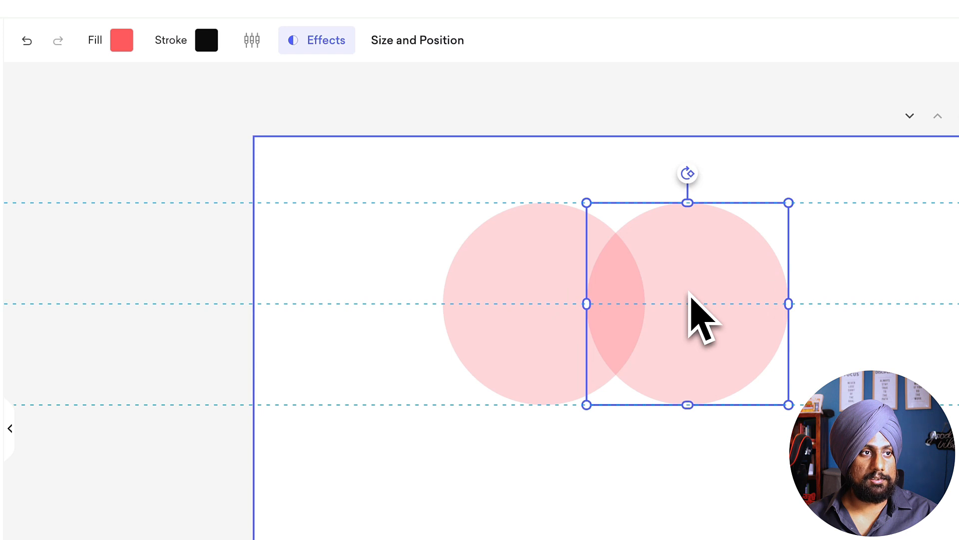
# Step: Change the right circle's solid fill to a stronger red, #EC1A20
pyautogui.click(121, 40)
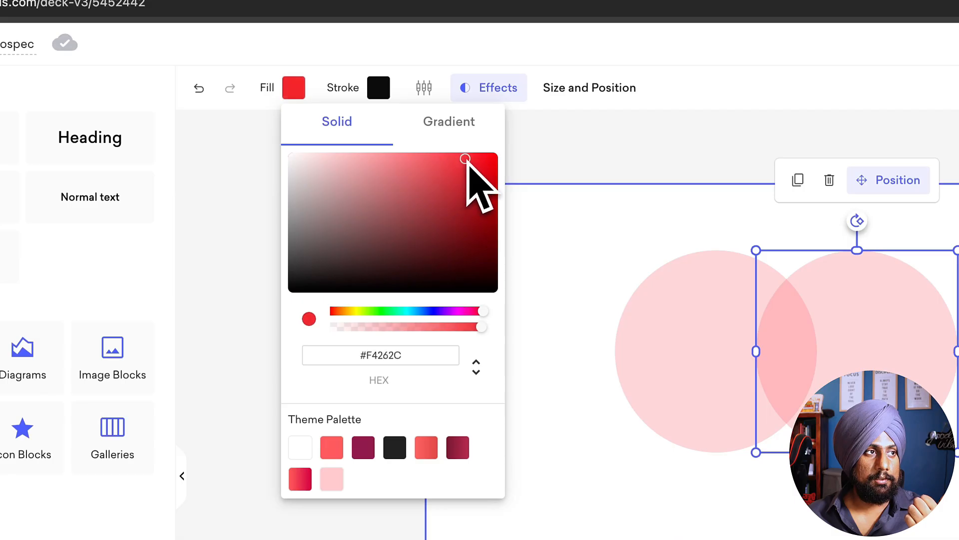
pyautogui.moveTo(466, 160); pyautogui.dragTo(485, 167)
pyautogui.moveTo(478, 164); pyautogui.dragTo(476, 161)
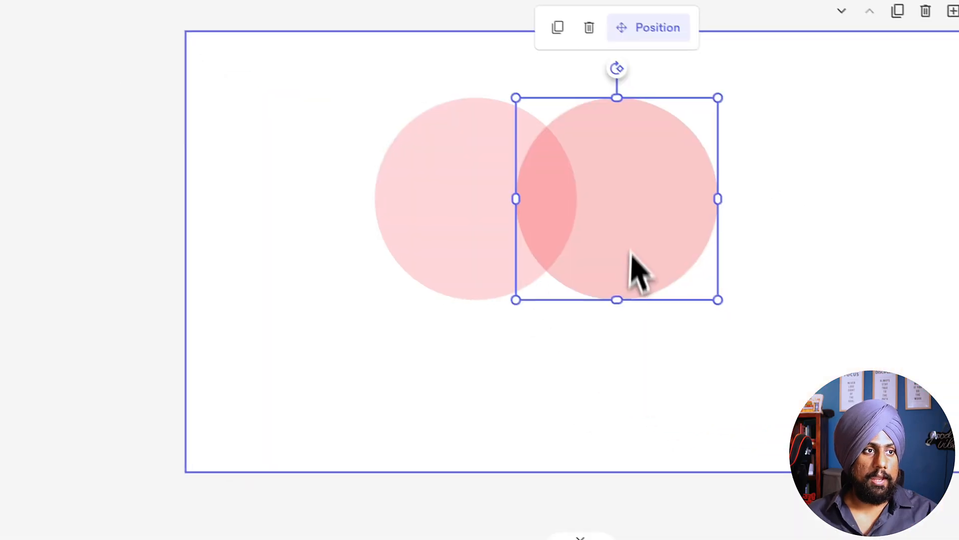
# Step: Duplicate the right circle, place the copy centered below so it overlaps both upper circles, and fill it with a darker red
pyautogui.click(798, 180)
pyautogui.moveTo(875, 338); pyautogui.dragTo(812, 396)
pyautogui.moveTo(657, 368); pyautogui.dragTo(647, 397)
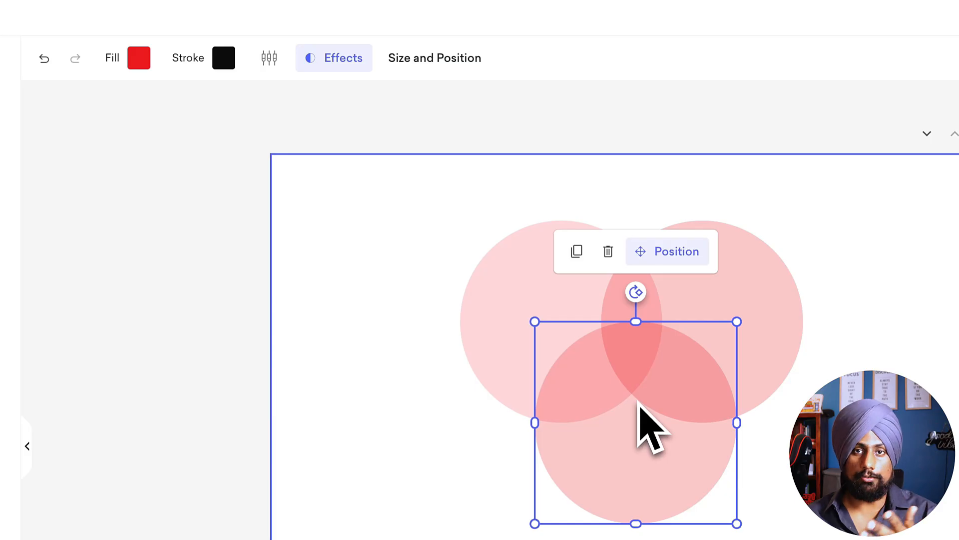
pyautogui.moveTo(638, 403); pyautogui.dragTo(637, 412)
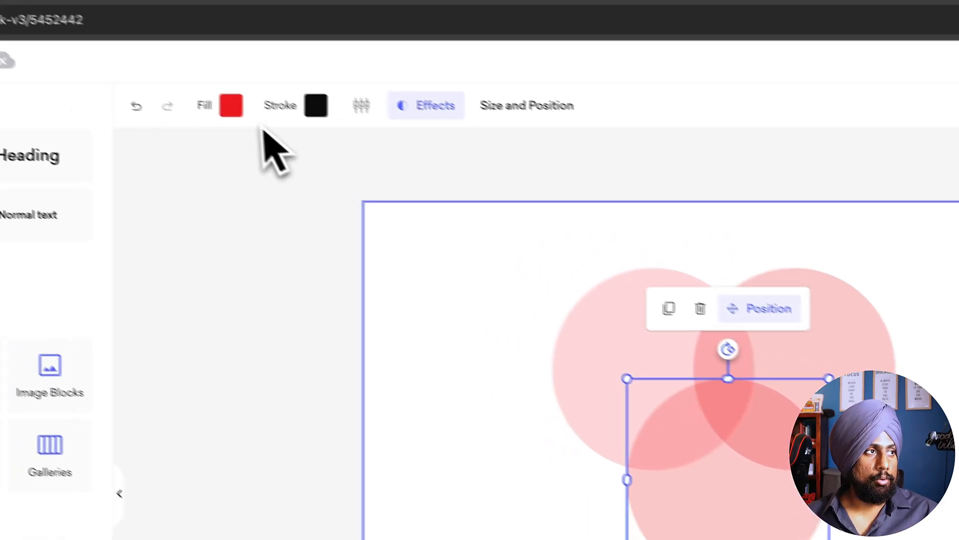
pyautogui.click(139, 57)
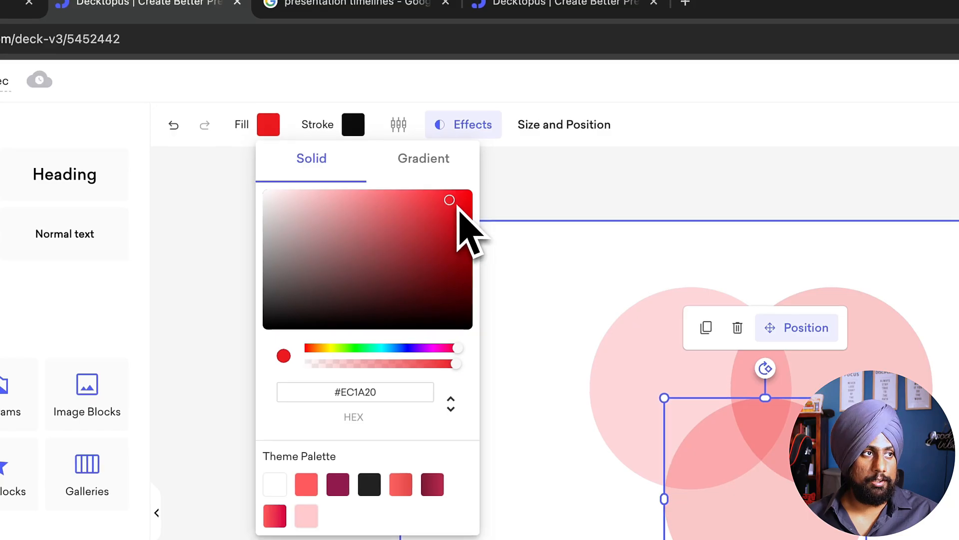
pyautogui.moveTo(459, 209)
pyautogui.mouseDown()
pyautogui.moveTo(456, 233)
pyautogui.moveTo(456, 226)
pyautogui.mouseUp()
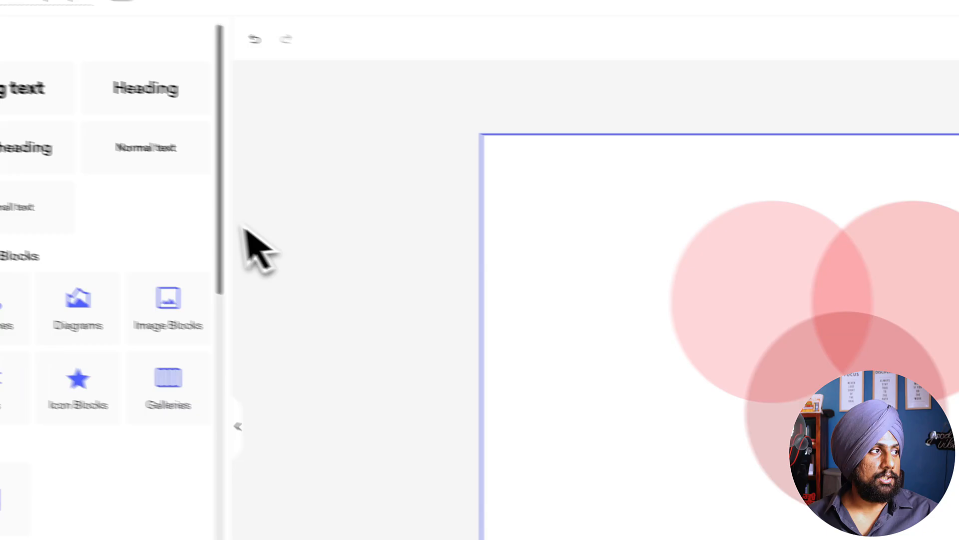
# Step: Add a big text element over the upper-left circle and make it read "A"
pyautogui.click(22, 88)
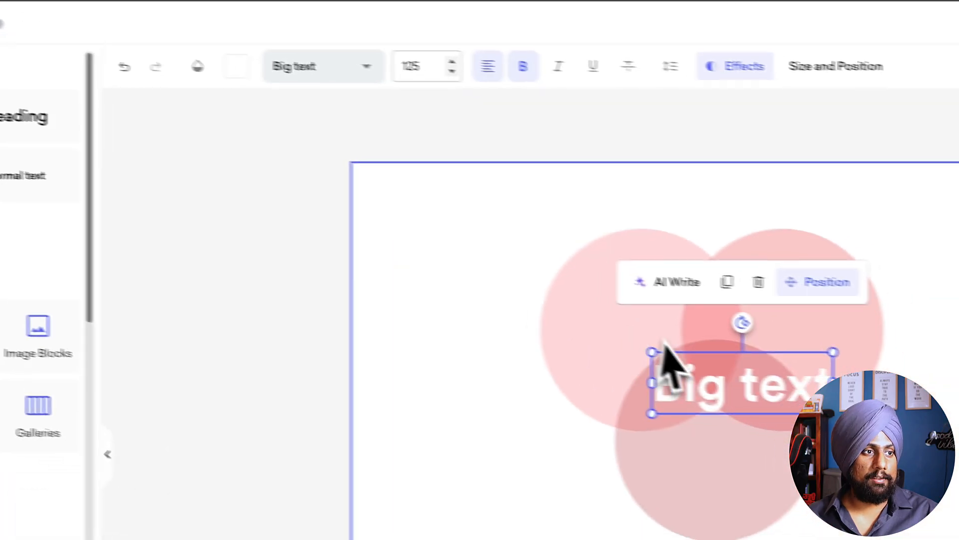
pyautogui.moveTo(527, 280); pyautogui.dragTo(446, 215)
pyautogui.doubleClick(435, 213)
pyautogui.write('A')
pyautogui.click(468, 429)
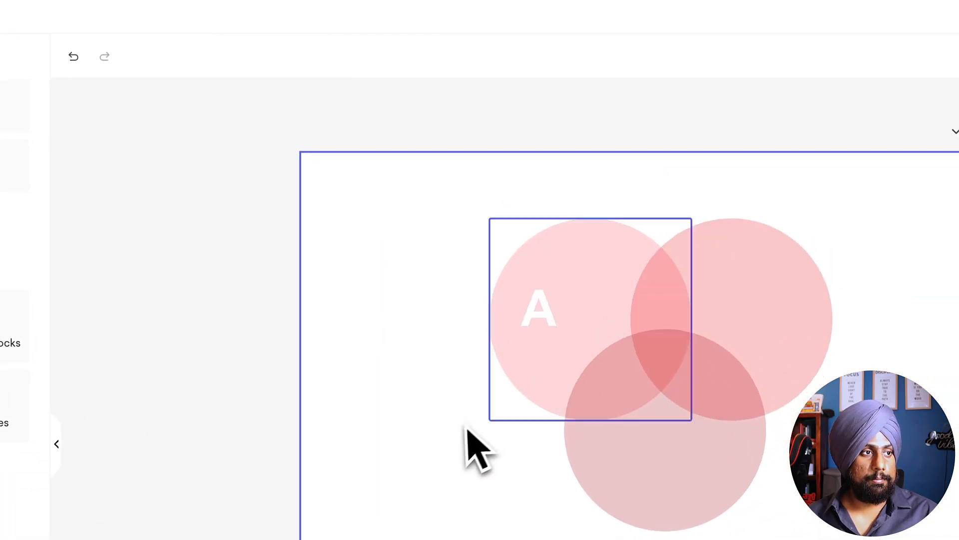
# Step: Move the letter A closer to the middle of its circle and color it black
pyautogui.moveTo(637, 313); pyautogui.dragTo(657, 309)
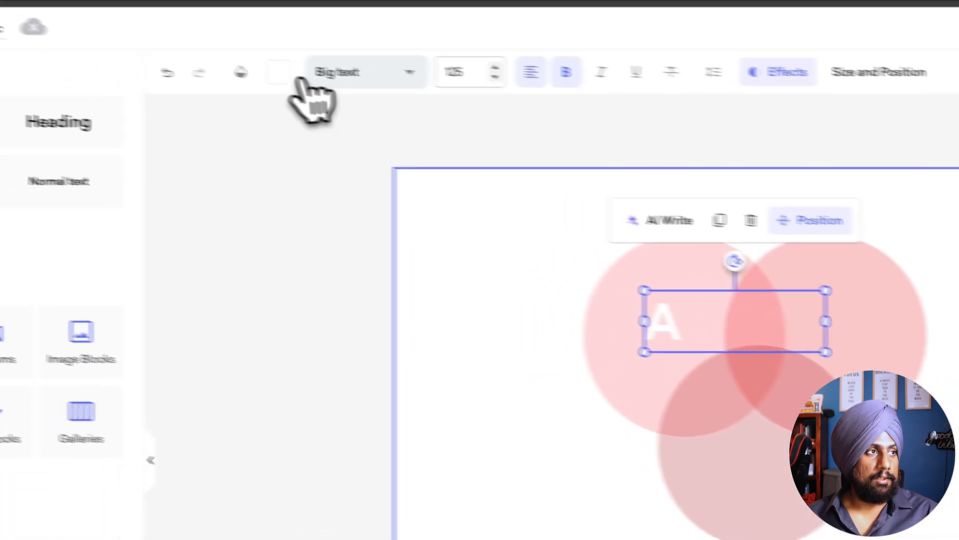
pyautogui.click(187, 57)
pyautogui.click(292, 246)
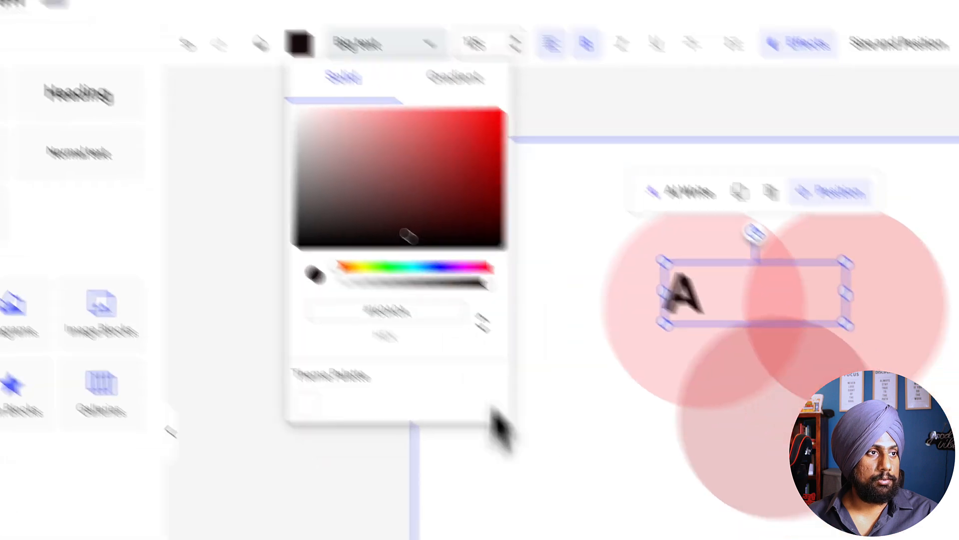
pyautogui.click(610, 323)
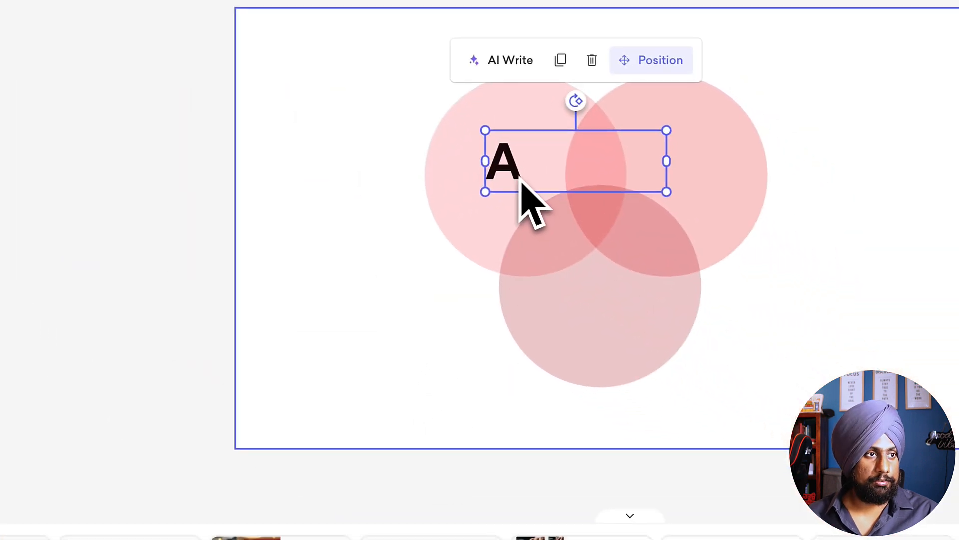
# Step: Place copies of the letter A in the upper-right and lower circles and change them to "B" and "C"
pyautogui.keyDown('alt'); pyautogui.moveTo(524, 183); pyautogui.dragTo(703, 172); pyautogui.keyUp('alt')
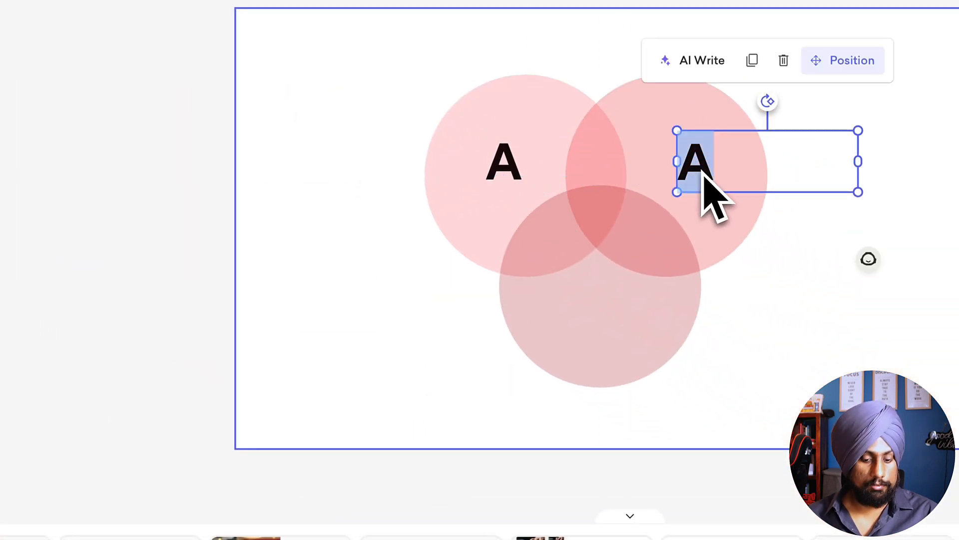
pyautogui.moveTo(622, 347); pyautogui.dragTo(621, 311)
pyautogui.doubleClick(620, 312)
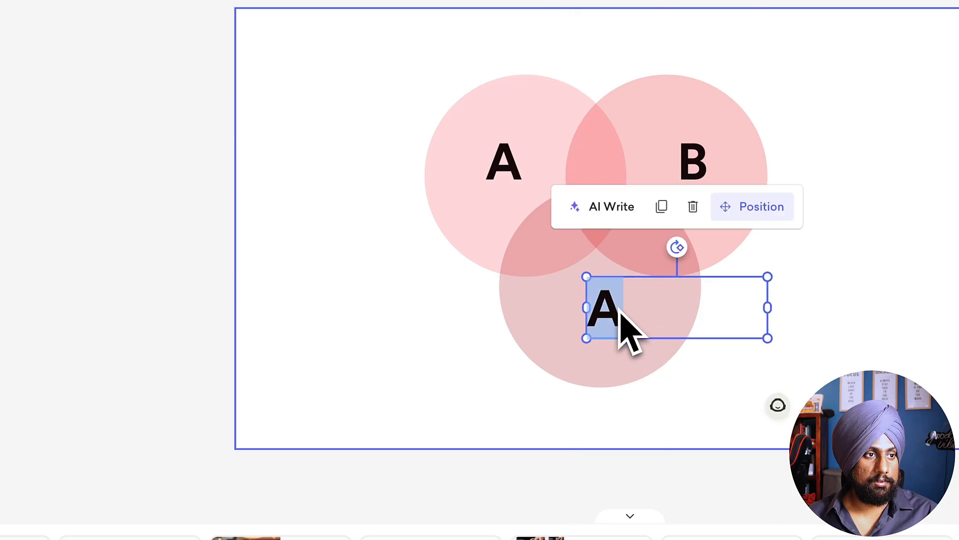
pyautogui.write('C')
pyautogui.click(190, 344)
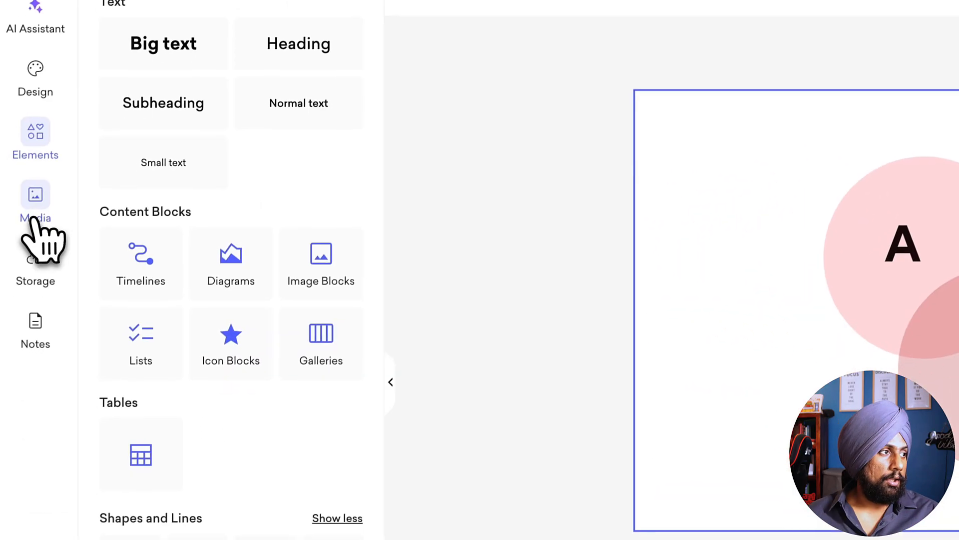
# Step: Insert the Facebook icon from the icon library and shrink it to 76 by 76 within the overlap of circles A and B
pyautogui.click(46, 214)
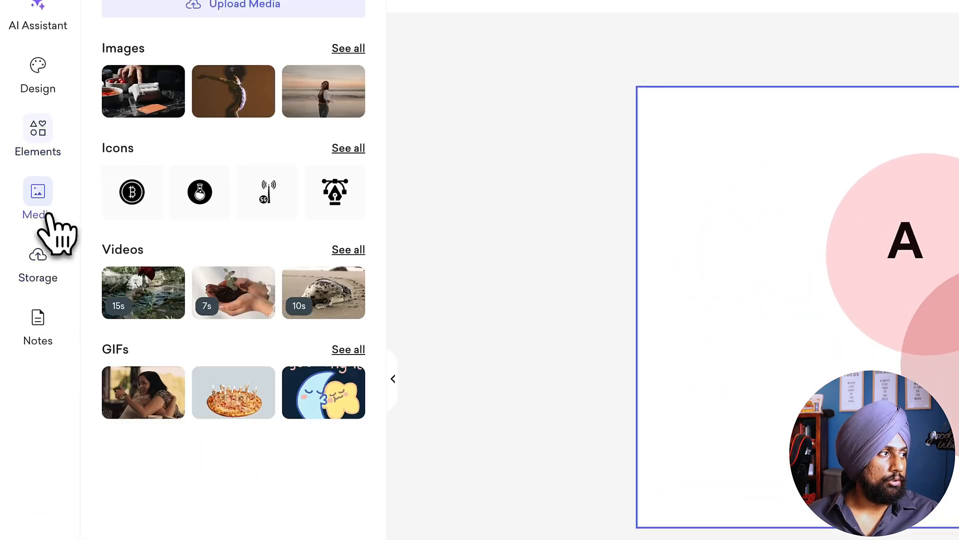
pyautogui.click(345, 149)
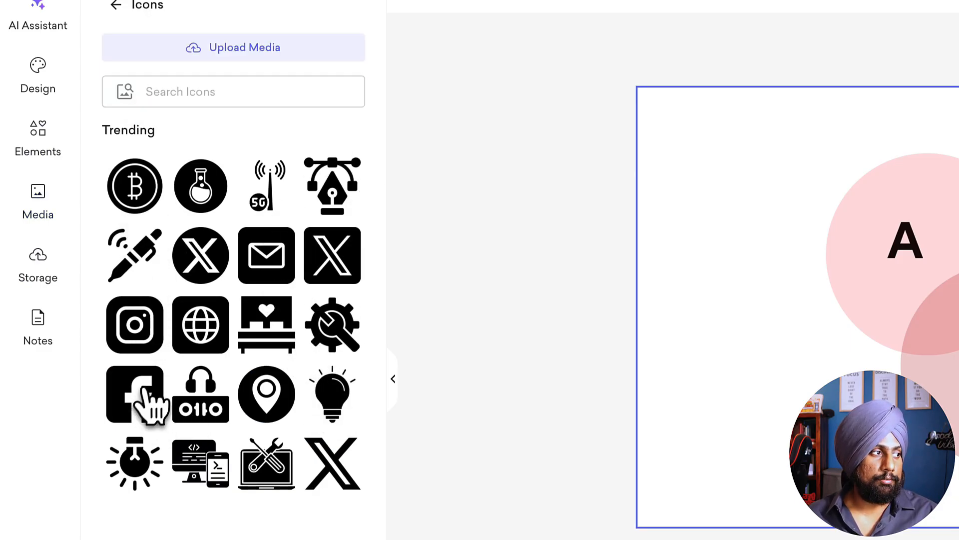
pyautogui.click(150, 405)
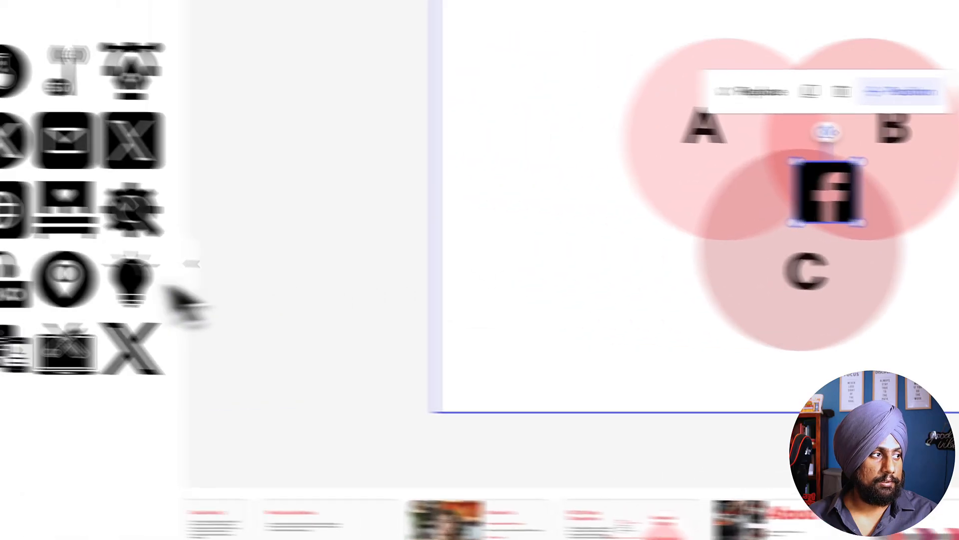
pyautogui.moveTo(858, 223); pyautogui.dragTo(847, 209)
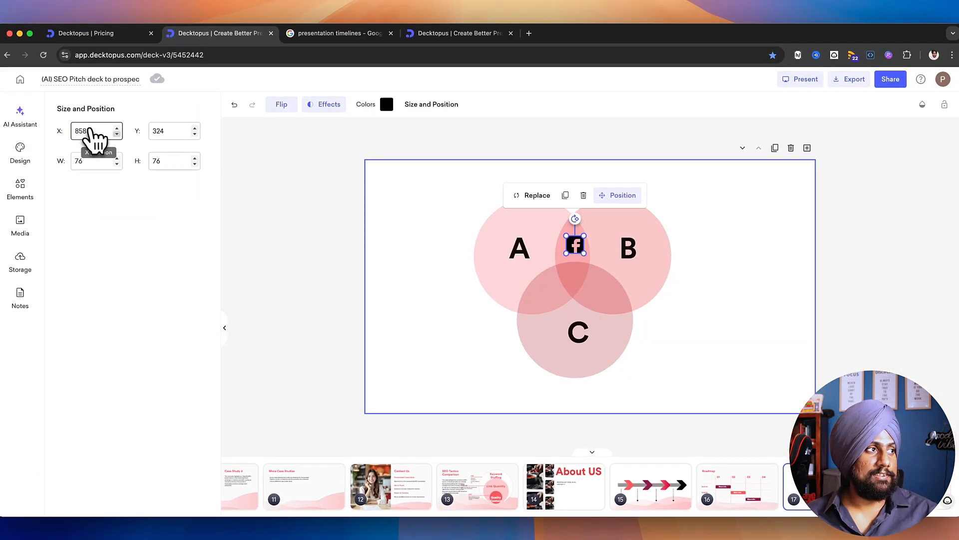
# Step: Fine-tune the Facebook icon's position to X 854 and Y 319
pyautogui.click(118, 134)
pyautogui.click(117, 134)
pyautogui.click(117, 134)
pyautogui.click(117, 134)
pyautogui.click(118, 134)
pyautogui.click(117, 133)
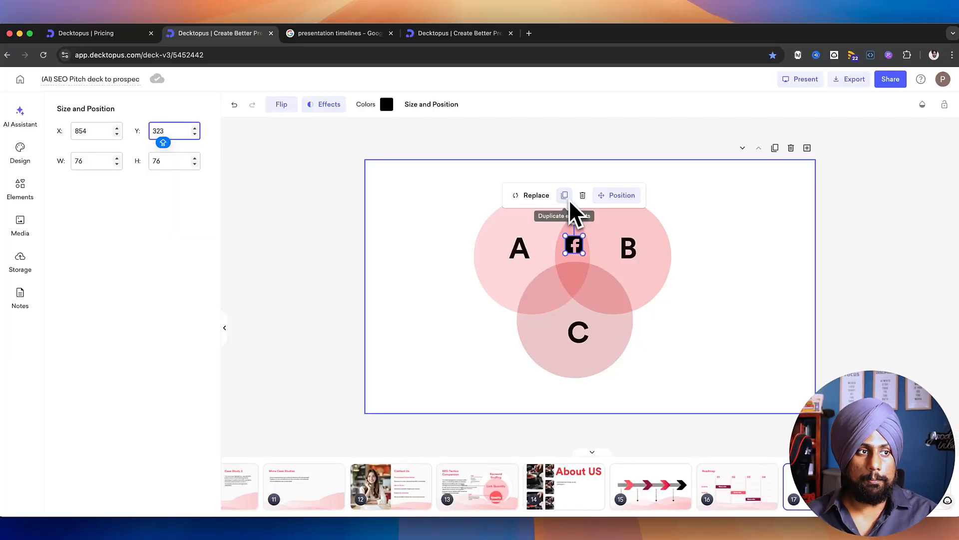
pyautogui.press('Down')
pyautogui.press('Down')
pyautogui.press('Down')
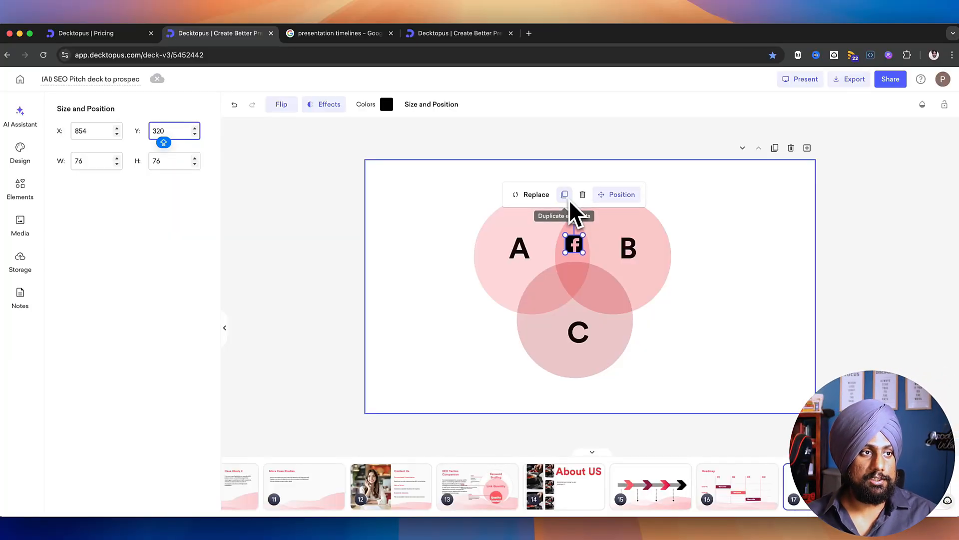
pyautogui.press('Down')
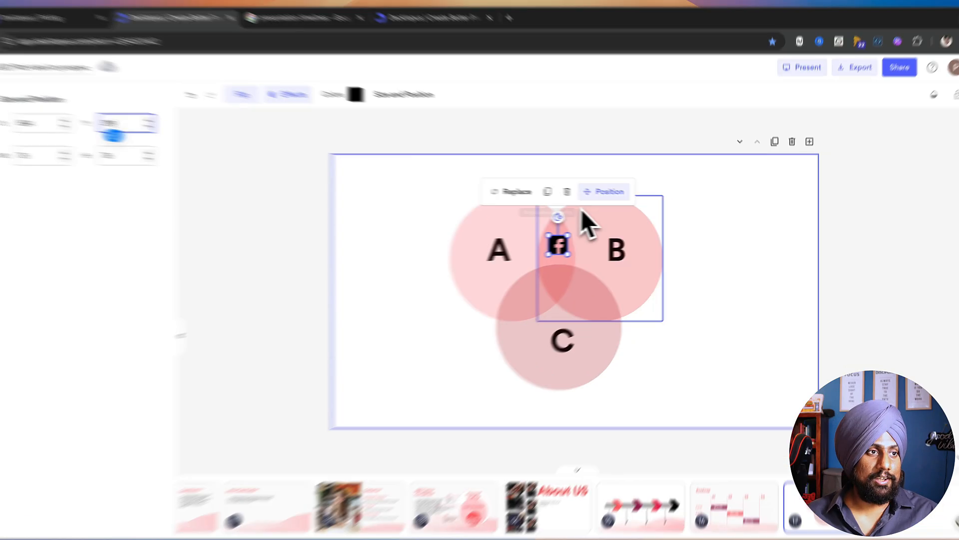
pyautogui.click(847, 282)
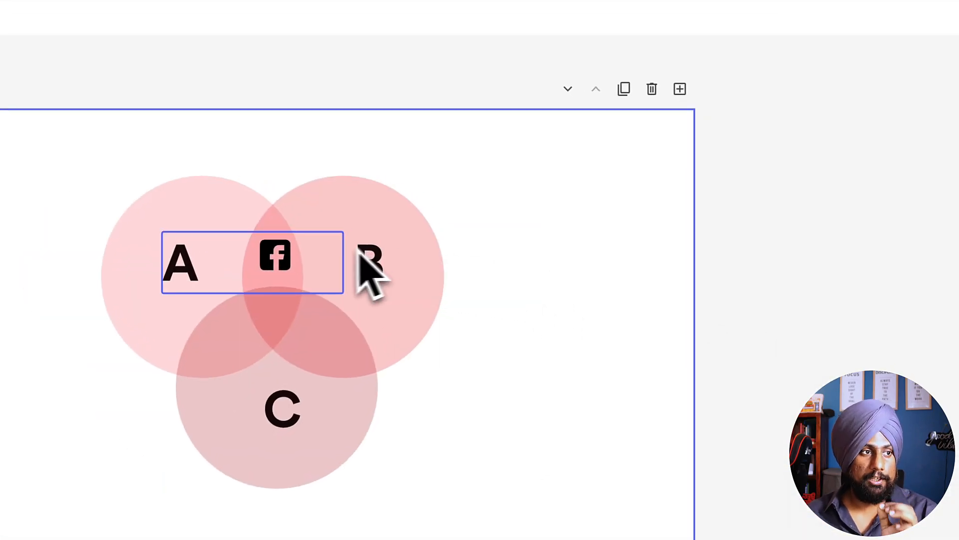
# Step: Recolor the Facebook icon with the coral theme color
pyautogui.click(277, 256)
pyautogui.click(308, 98)
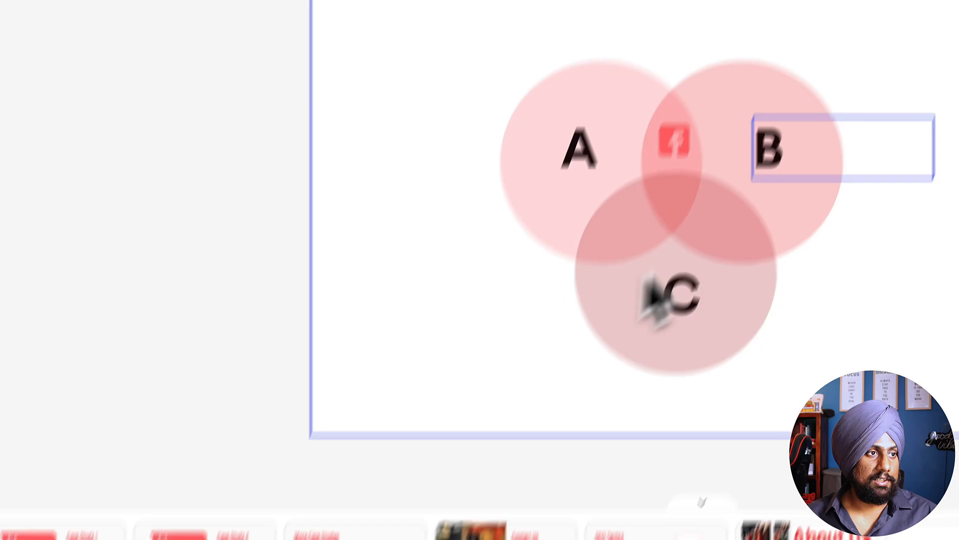
pyautogui.click(674, 140)
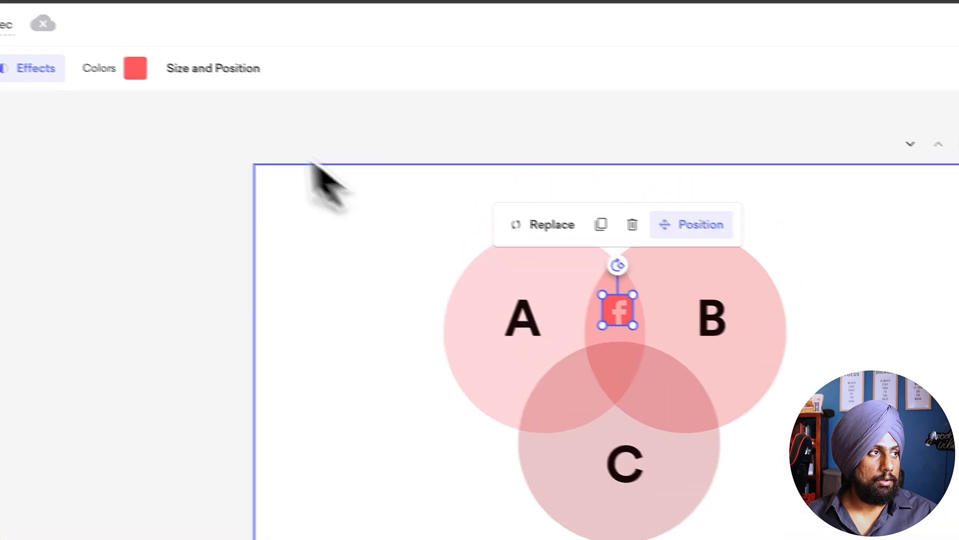
# Step: In the Google image search tab, search for "presentation DIAGRAMS" and open the SlideUpLift circular diagram with five reasons around a challenge
pyautogui.click(314, 110)
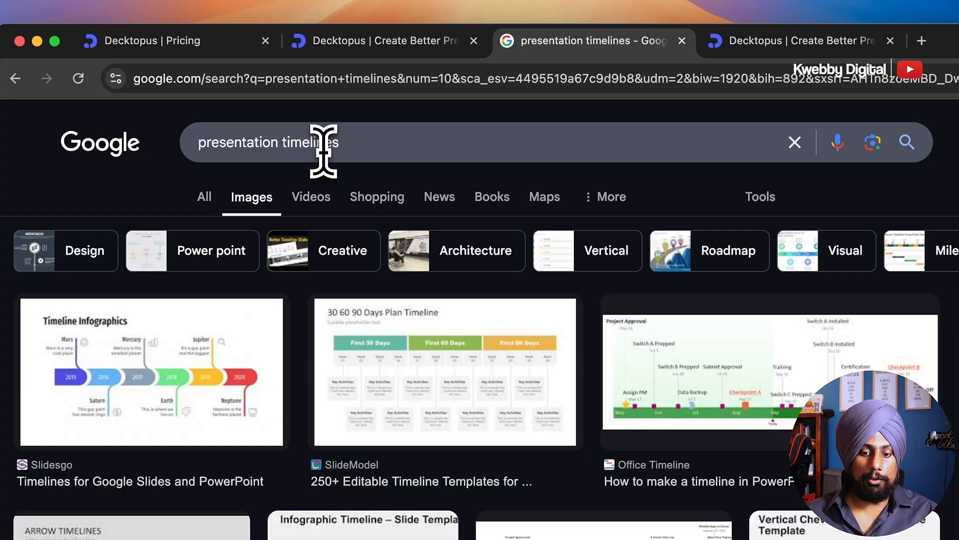
pyautogui.doubleClick(323, 144)
pyautogui.write('D')
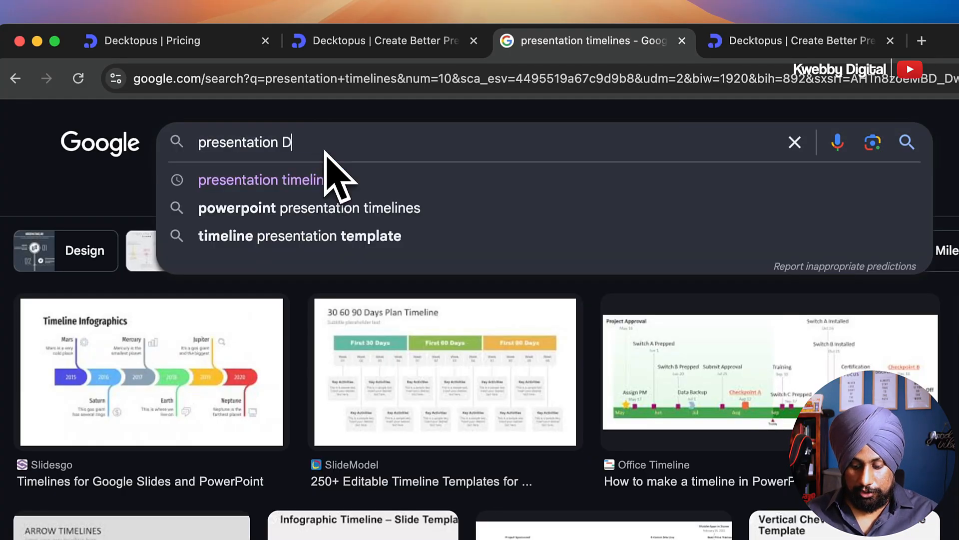
pyautogui.write('IAGRAMS')
pyautogui.press('Return')
pyautogui.press('capslock')
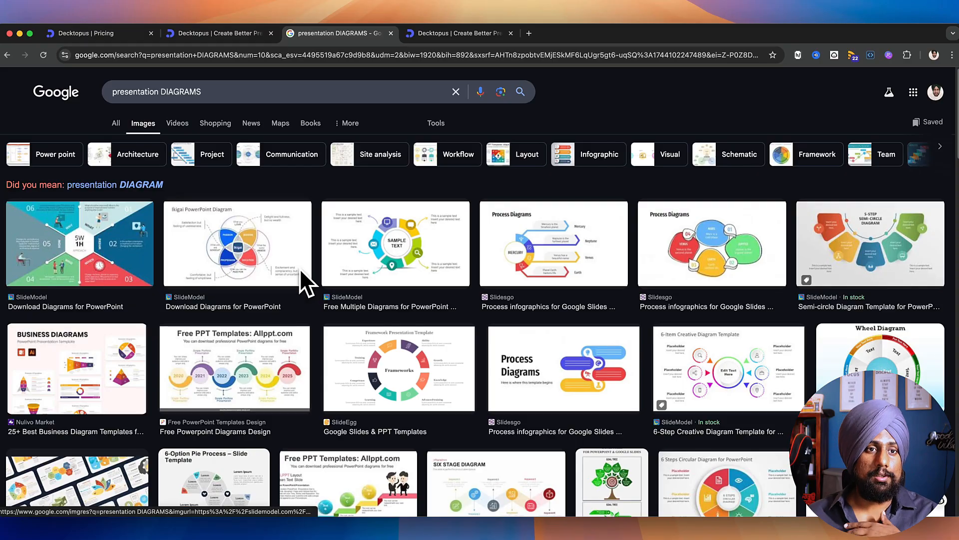
pyautogui.scroll(-5, 724, 354)
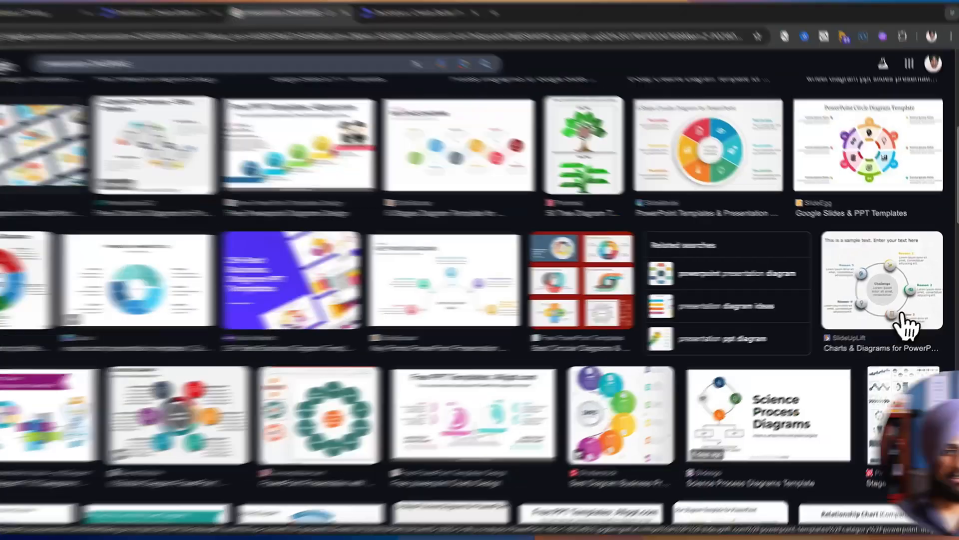
pyautogui.click(899, 322)
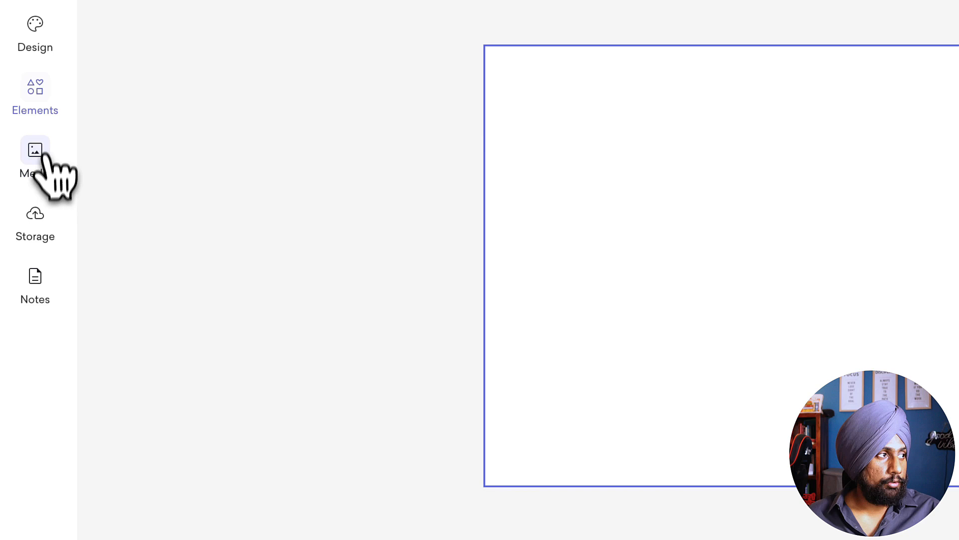
# Step: Switch back to Decktopus and insert a large circle shape on the blank slide
pyautogui.click(54, 105)
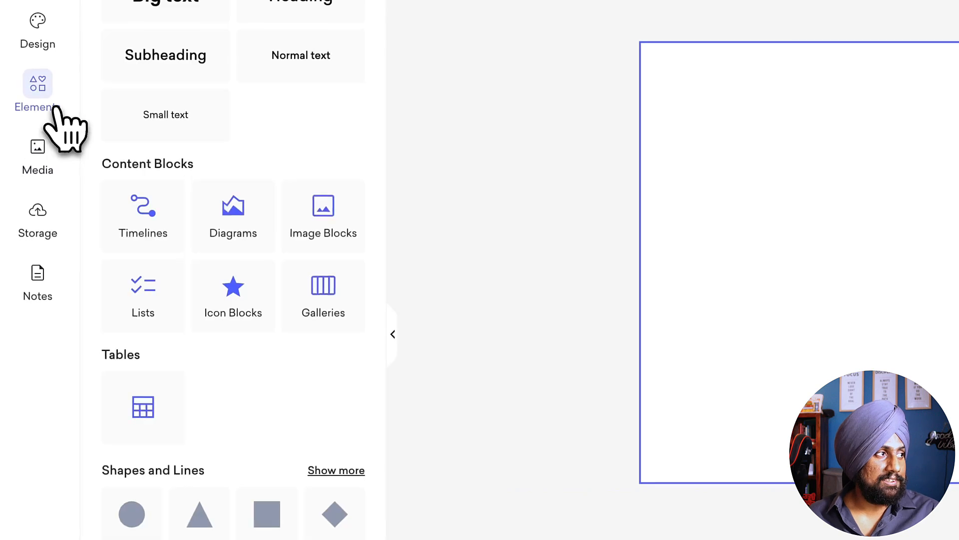
pyautogui.click(336, 471)
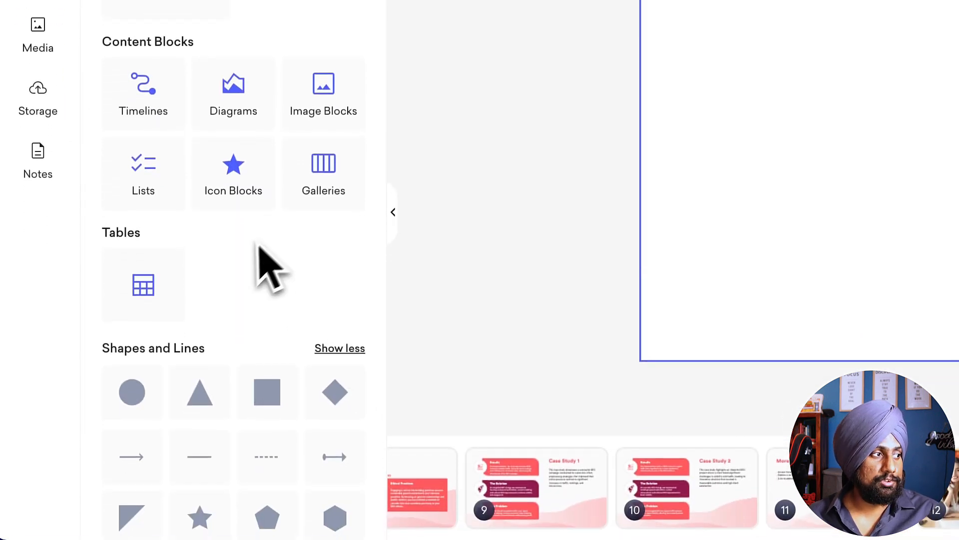
pyautogui.click(142, 385)
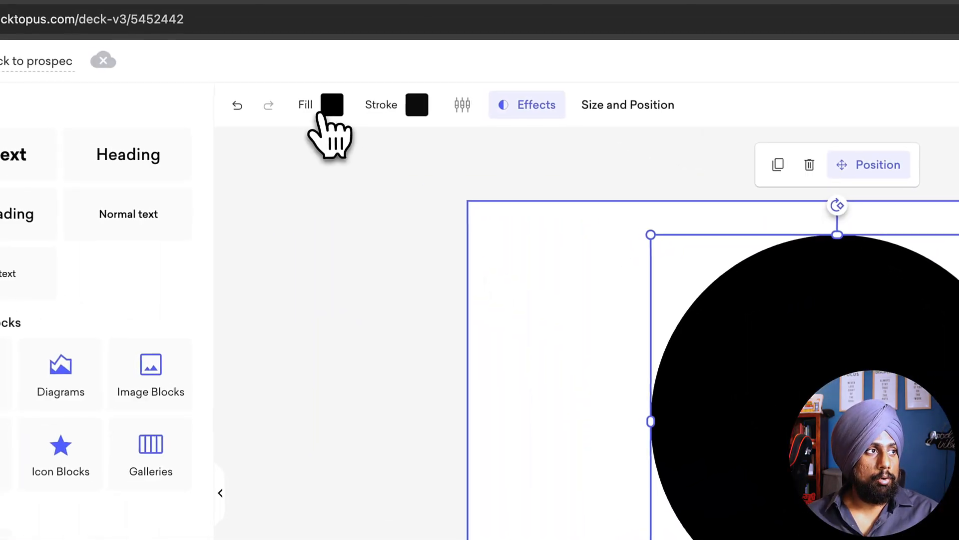
# Step: Set the large circle's fill opacity to 0 and adjust its outline thickness to form a ring
pyautogui.click(323, 112)
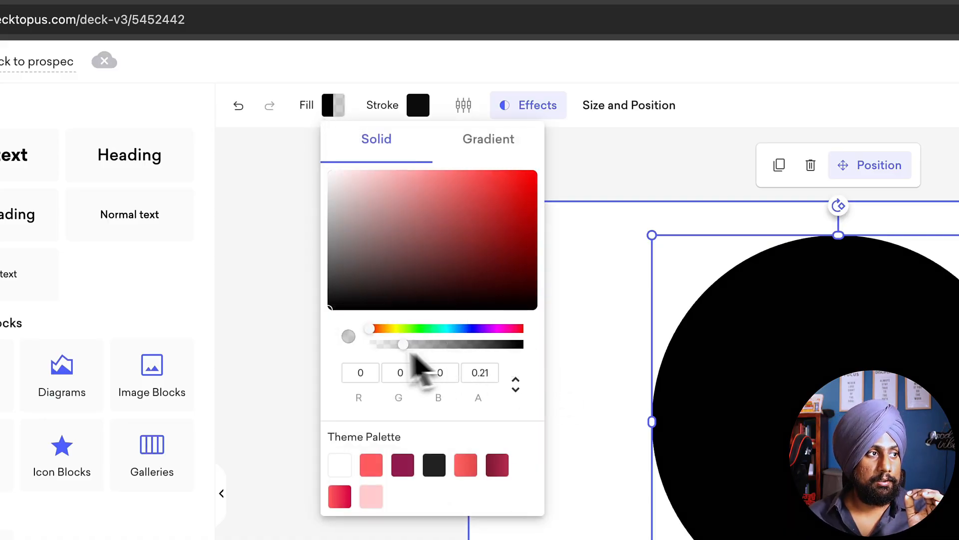
pyautogui.moveTo(413, 353); pyautogui.dragTo(277, 394)
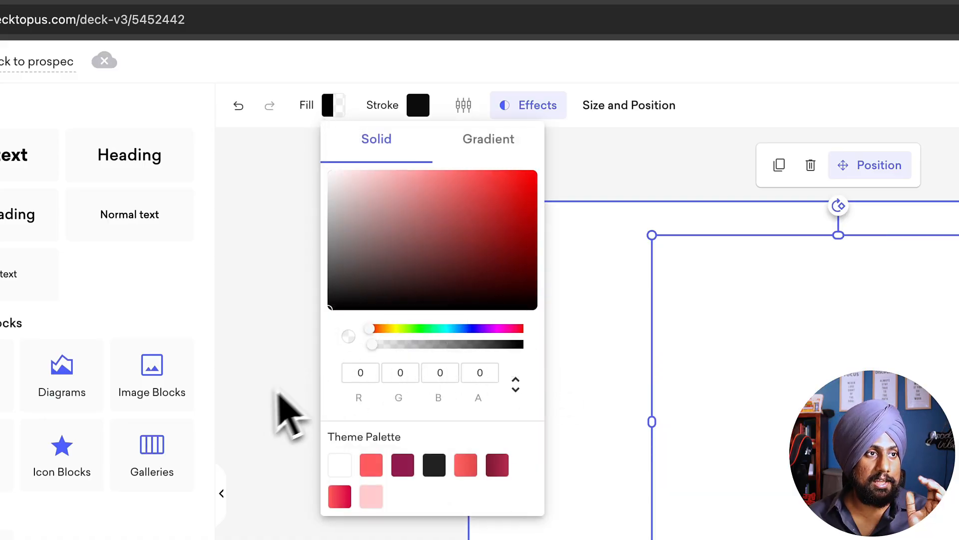
pyautogui.click(419, 111)
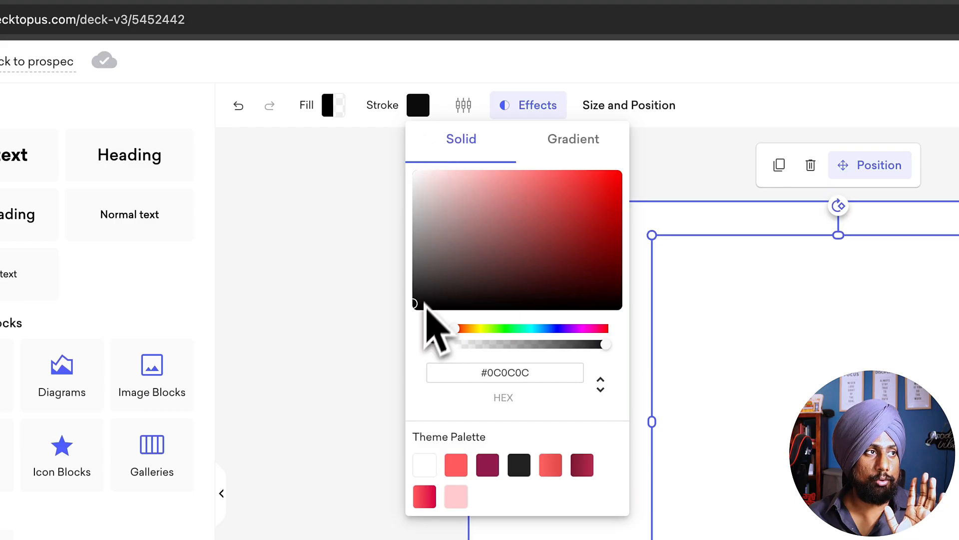
pyautogui.click(465, 109)
pyautogui.click(465, 107)
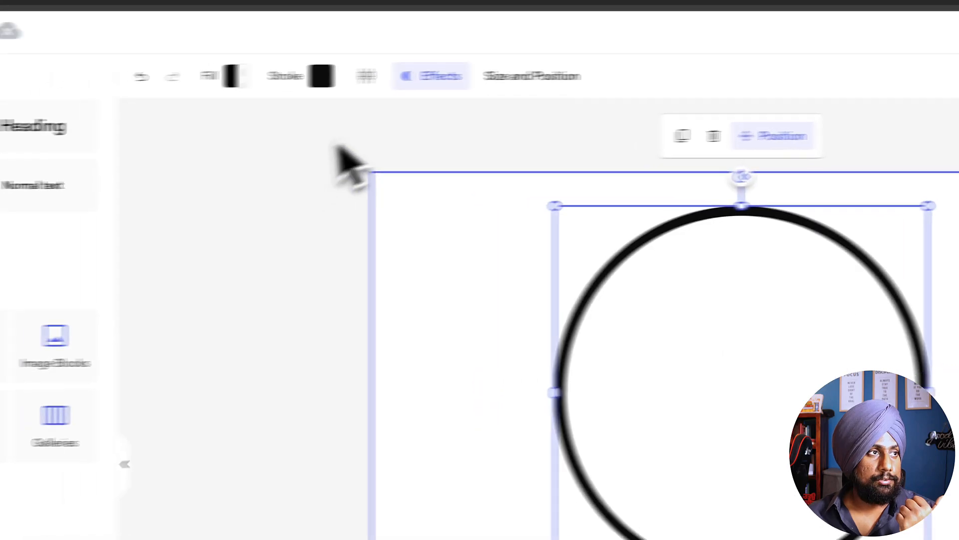
# Step: Recolor the large ring's outline to a light gray
pyautogui.click(417, 105)
pyautogui.click(431, 182)
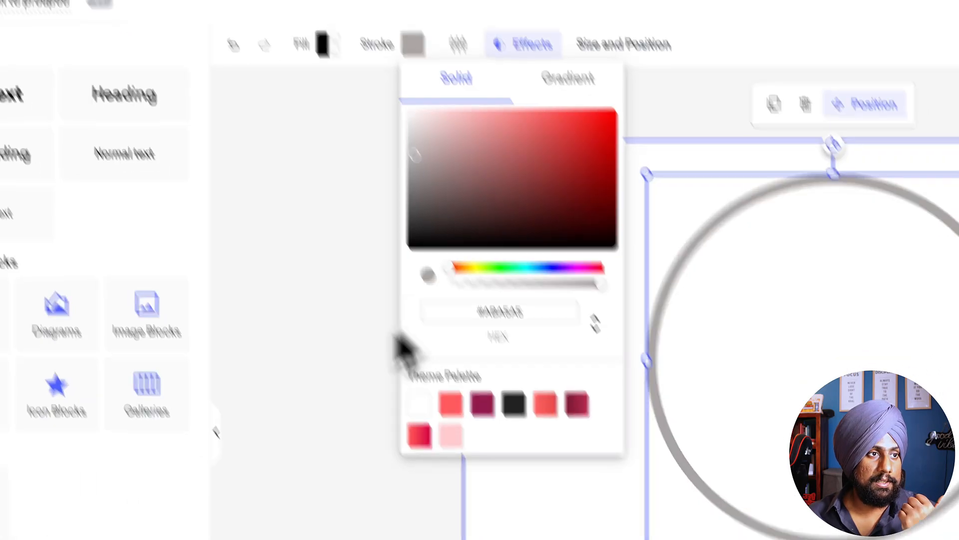
pyautogui.click(368, 470)
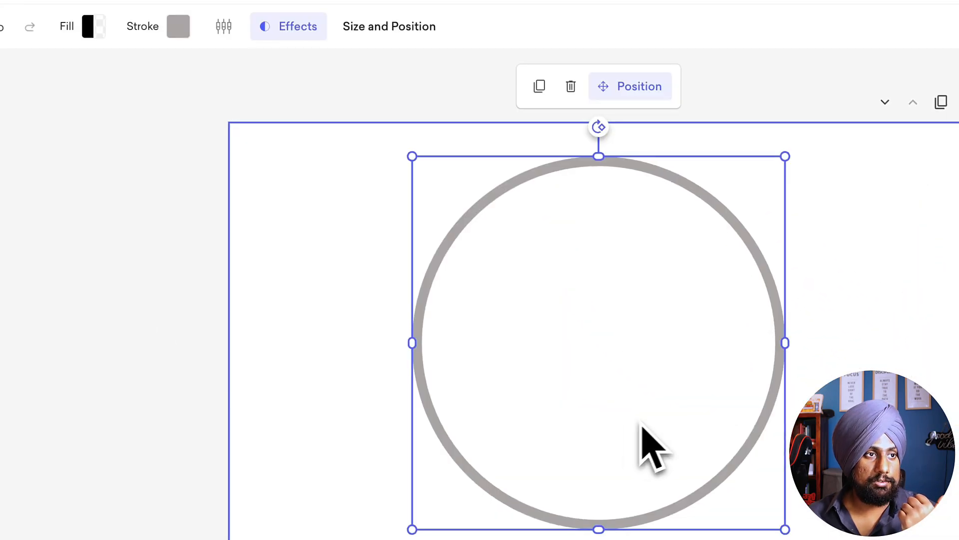
pyautogui.click(340, 356)
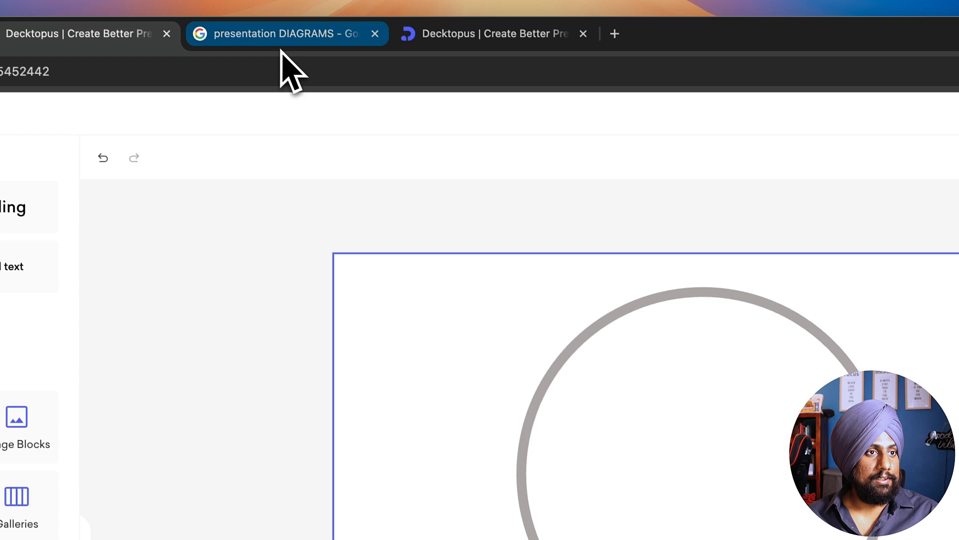
# Step: Check the Google reference diagram, then insert a second circle in Decktopus, shrink it and place it on the ring's upper-left edge
pyautogui.click(285, 71)
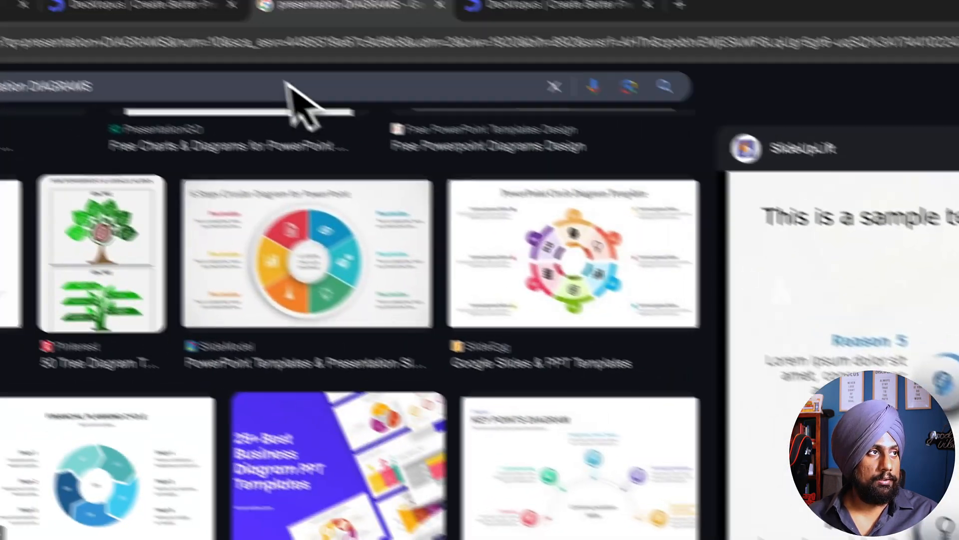
pyautogui.click(139, 5)
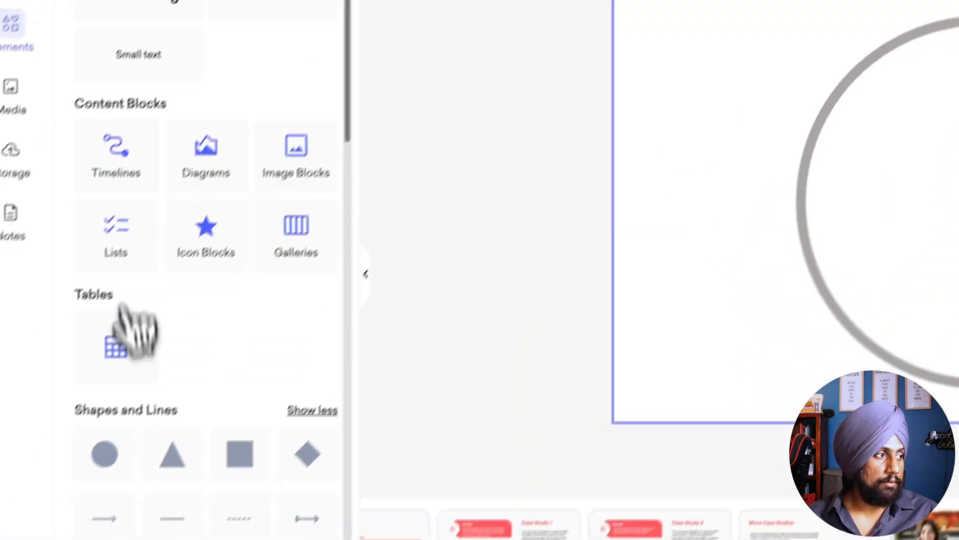
pyautogui.click(139, 434)
pyautogui.moveTo(688, 304); pyautogui.dragTo(627, 243)
pyautogui.moveTo(596, 212); pyautogui.dragTo(471, 186)
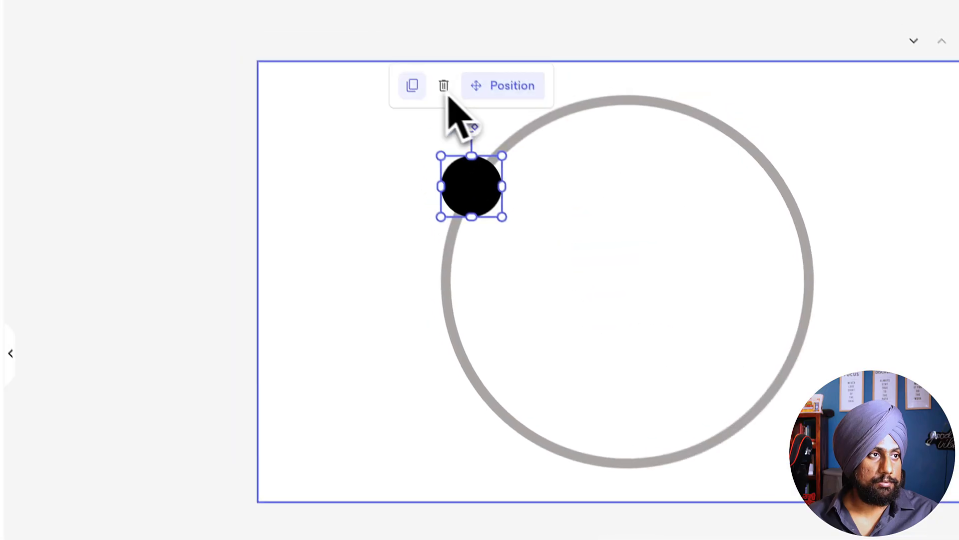
pyautogui.moveTo(530, 246); pyautogui.dragTo(533, 250)
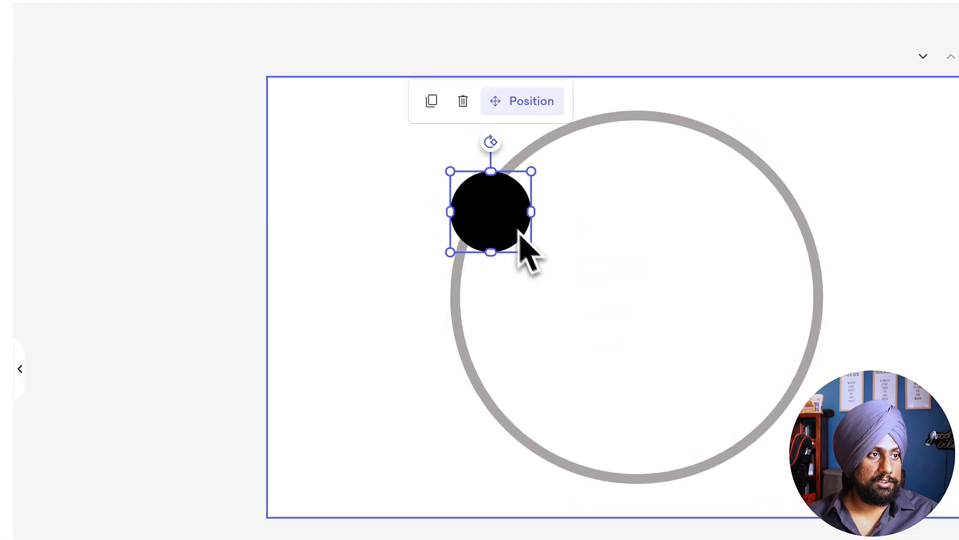
# Step: Duplicate the small circle and place copies on the ring's lower-left, upper-right and lower-right edges
pyautogui.moveTo(506, 216); pyautogui.dragTo(529, 442)
pyautogui.click(425, 98)
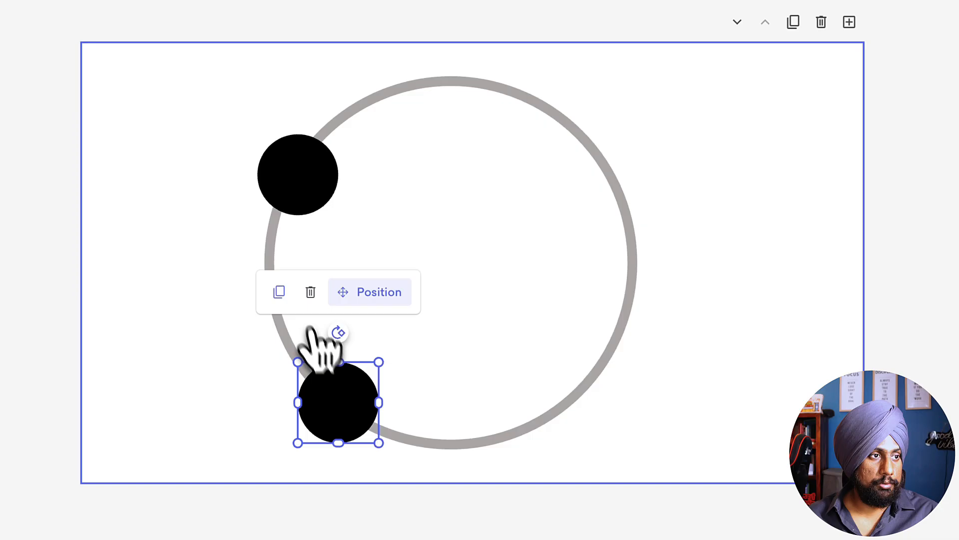
pyautogui.click(279, 292)
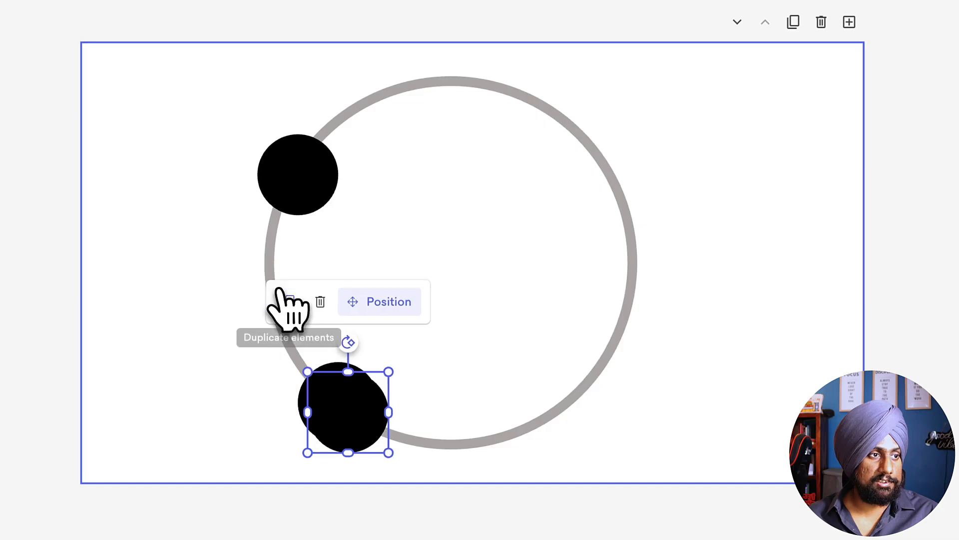
pyautogui.moveTo(345, 394); pyautogui.dragTo(594, 145)
pyautogui.hotkey('ctrl', 'd')
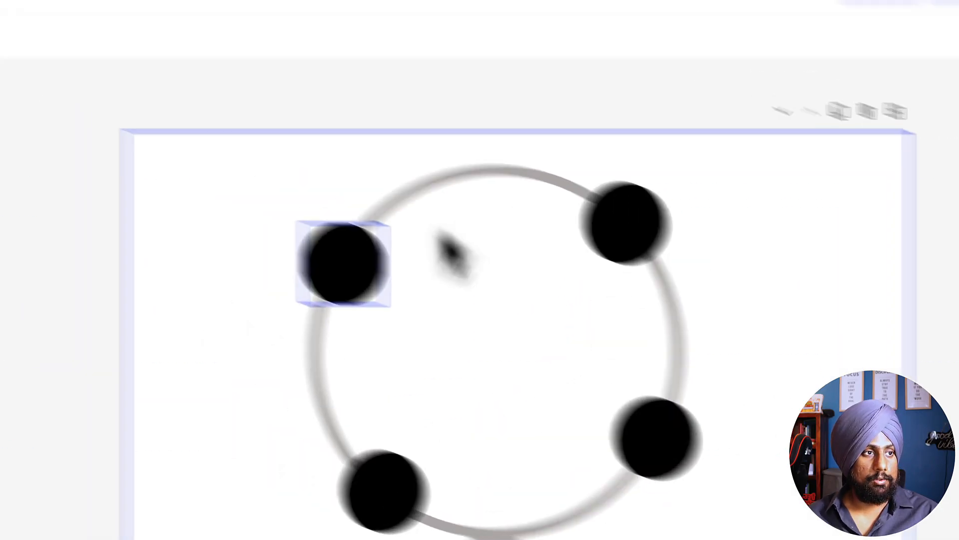
# Step: Give the upper-left small circle a gradient fill running from dark gray 2A2A2E to white
pyautogui.click(304, 192)
pyautogui.click(260, 138)
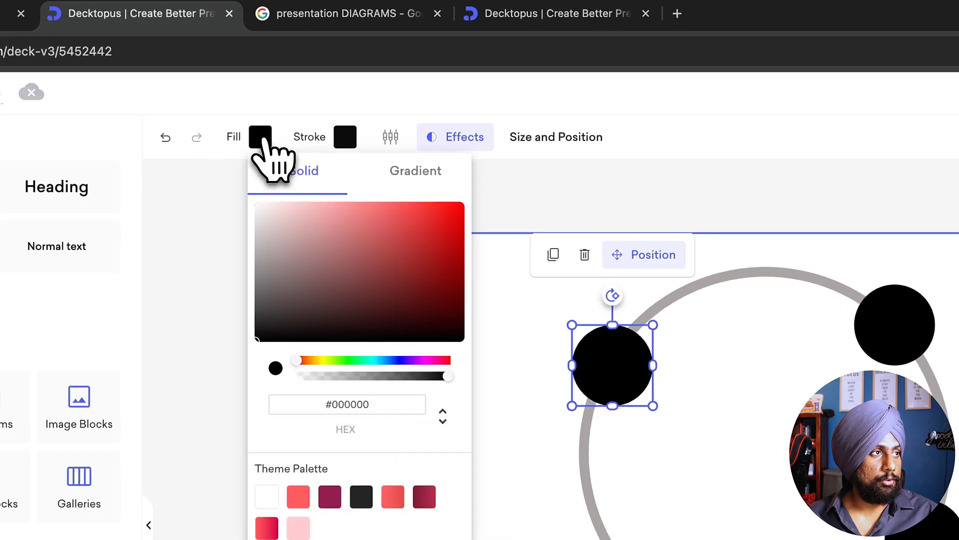
pyautogui.click(434, 185)
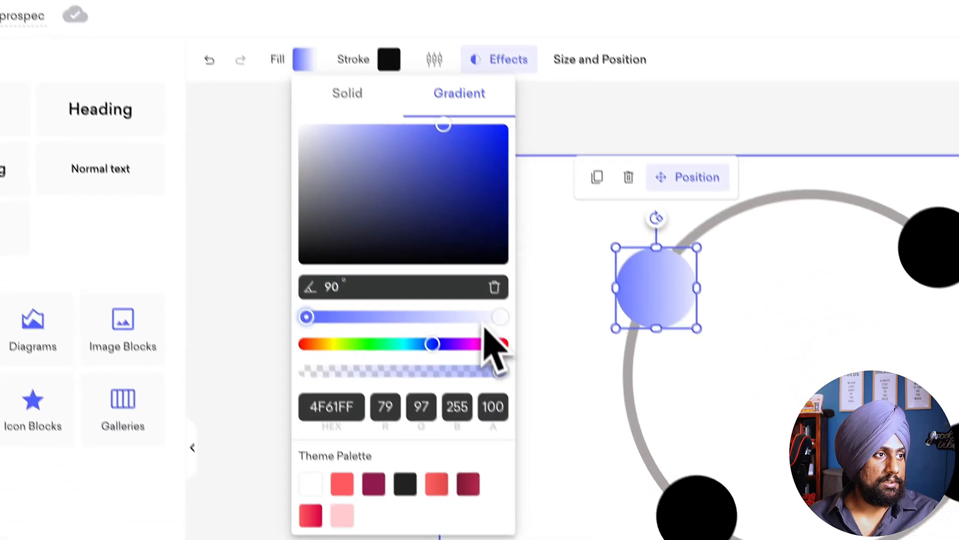
pyautogui.click(375, 335)
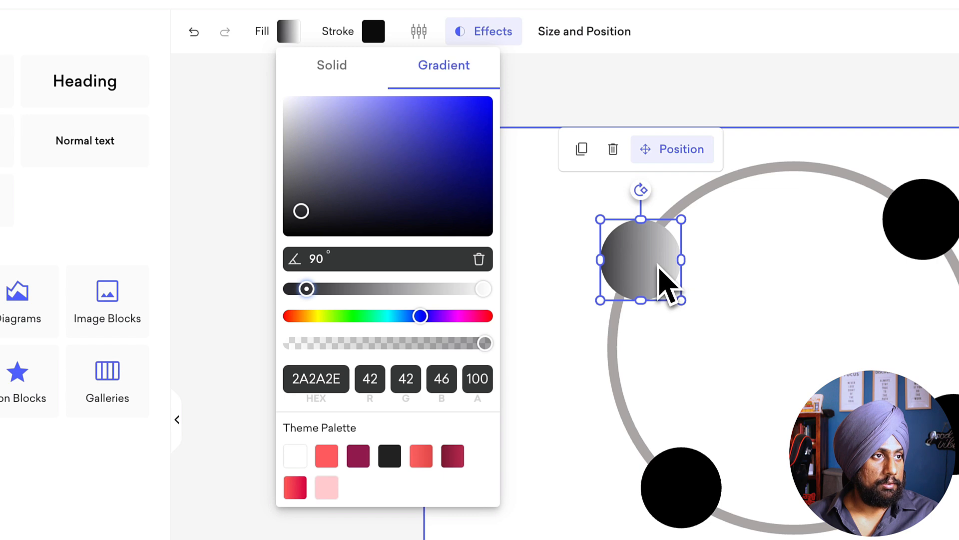
pyautogui.moveTo(667, 283); pyautogui.dragTo(652, 285)
pyautogui.click(604, 350)
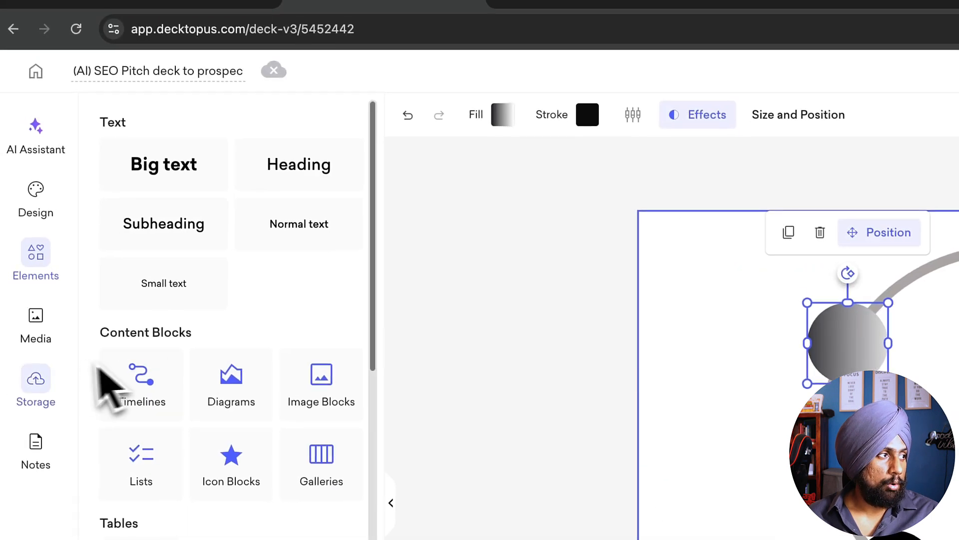
# Step: Recolor the upper-left circle's gradient to run from orange-red to pale yellow E9FAA3
pyautogui.click(505, 18)
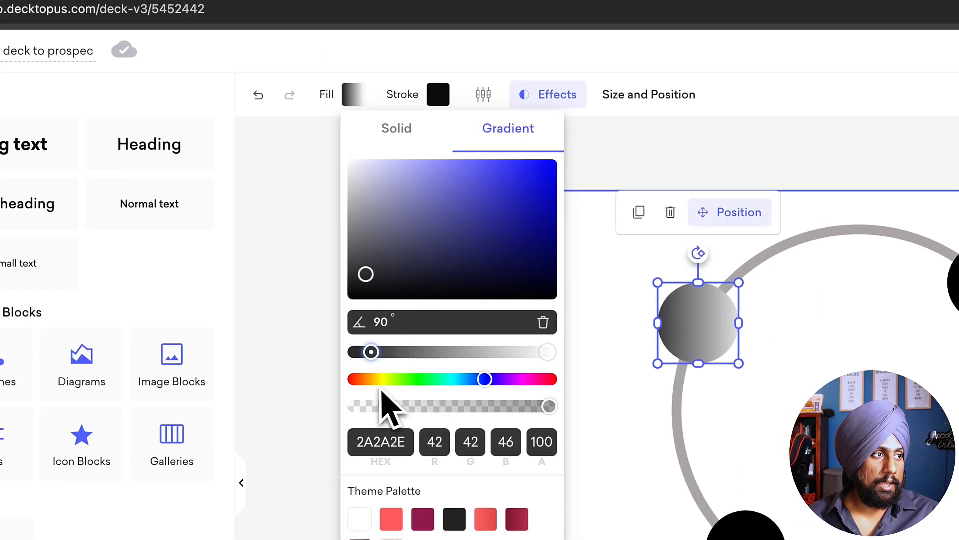
pyautogui.click(364, 380)
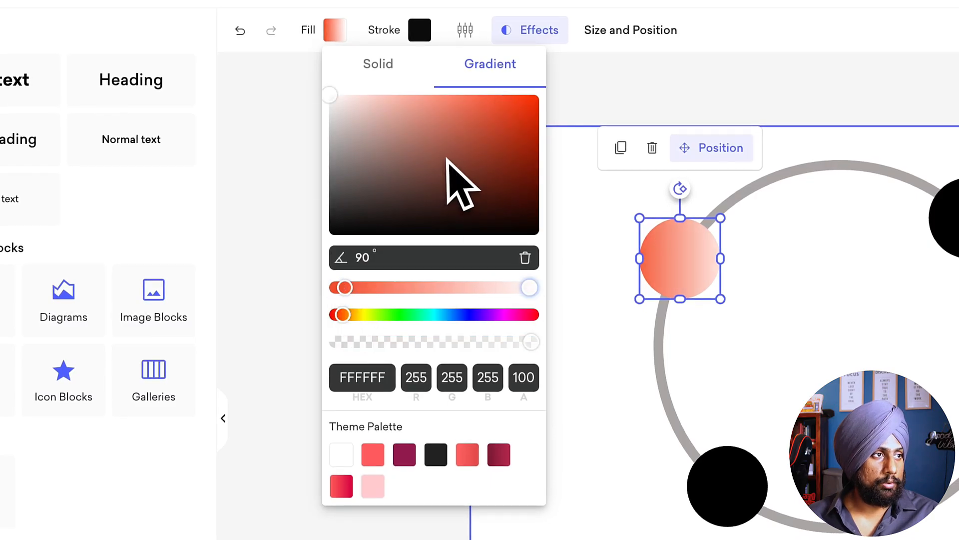
pyautogui.moveTo(452, 220)
pyautogui.mouseDown()
pyautogui.moveTo(452, 182)
pyautogui.moveTo(403, 98)
pyautogui.mouseUp()
pyautogui.moveTo(347, 318); pyautogui.dragTo(368, 319)
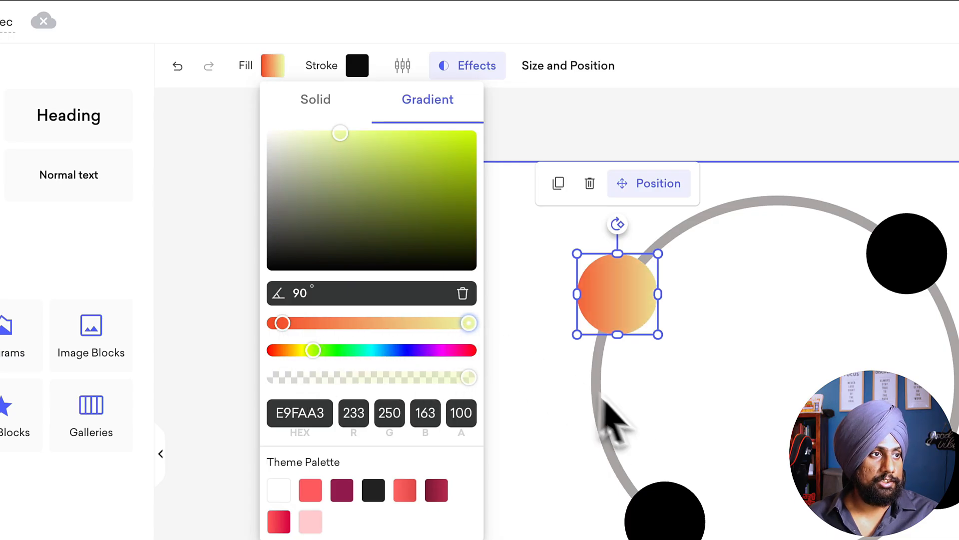
pyautogui.click(602, 405)
pyautogui.click(633, 322)
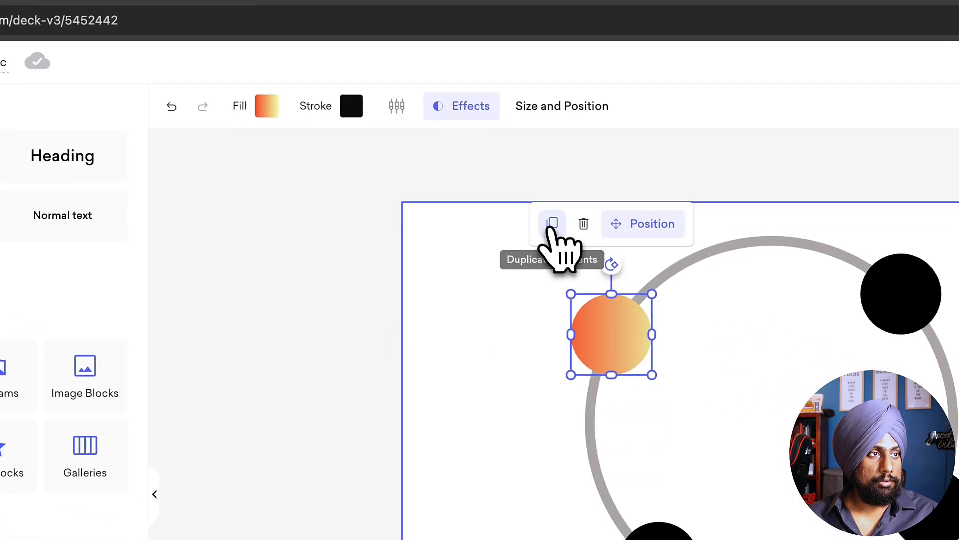
# Step: Duplicate the orange-yellow circle and place the copy slightly below the original so a colored rim shows
pyautogui.click(447, 260)
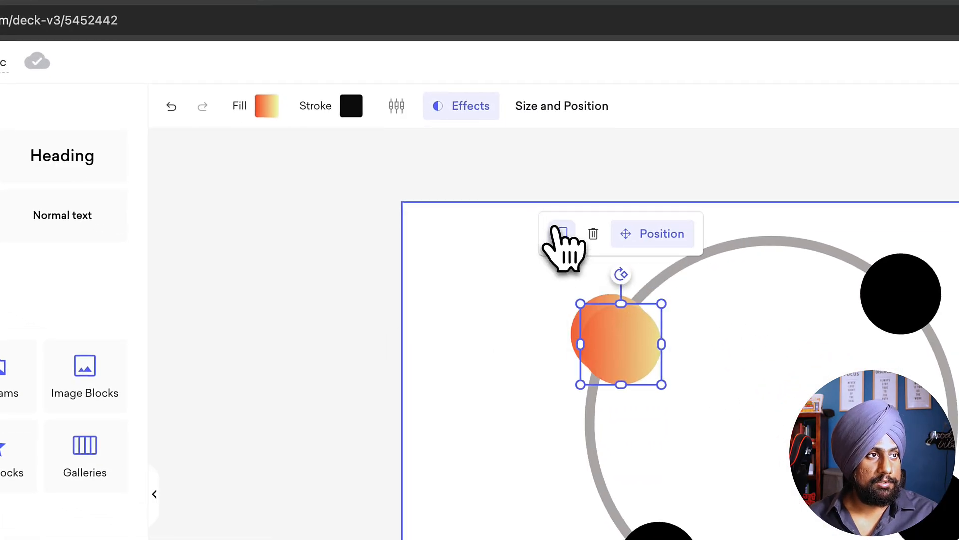
pyautogui.moveTo(632, 367); pyautogui.dragTo(614, 361)
# Step: Try a solid coral theme fill on the duplicated upper-left circle
pyautogui.click(266, 106)
pyautogui.click(310, 142)
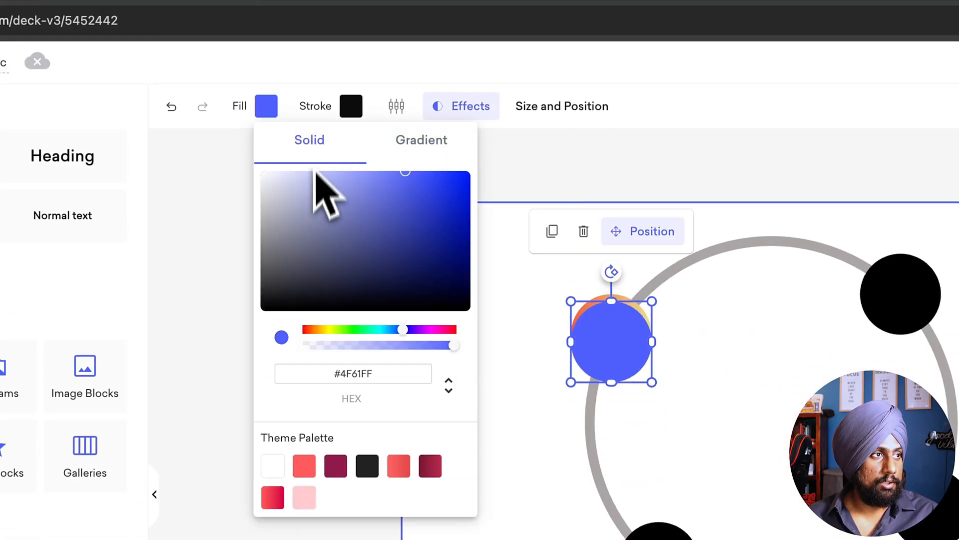
pyautogui.click(305, 468)
pyautogui.click(268, 108)
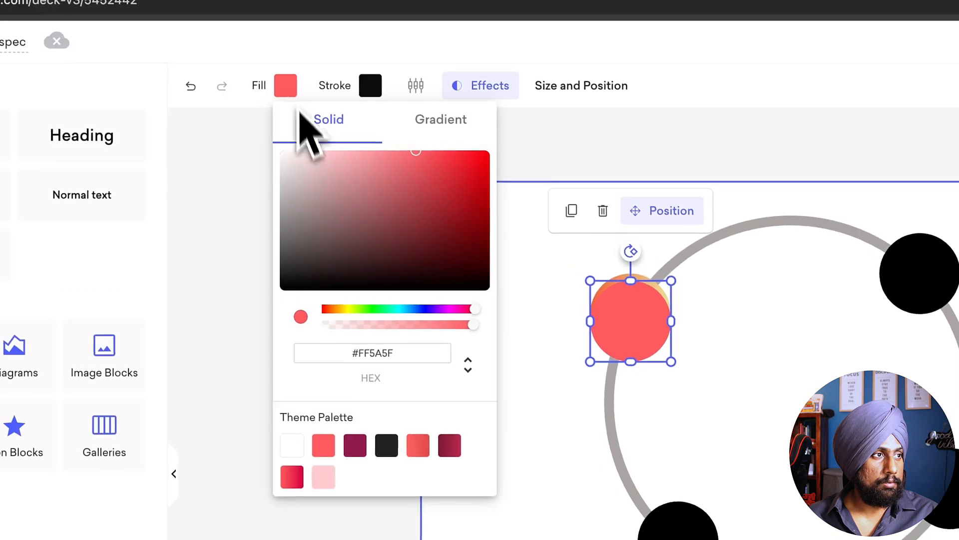
pyautogui.click(316, 230)
# Step: Apply a gray-to-black gradient fill to the duplicated circle and nudge it slightly over the colored one
pyautogui.click(442, 121)
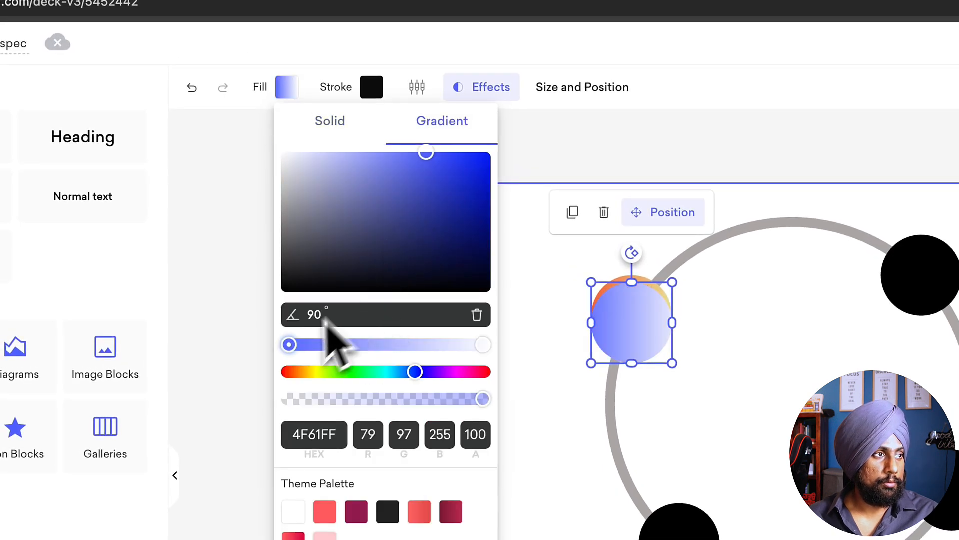
pyautogui.click(282, 205)
pyautogui.moveTo(279, 218); pyautogui.dragTo(376, 293)
pyautogui.click(626, 322)
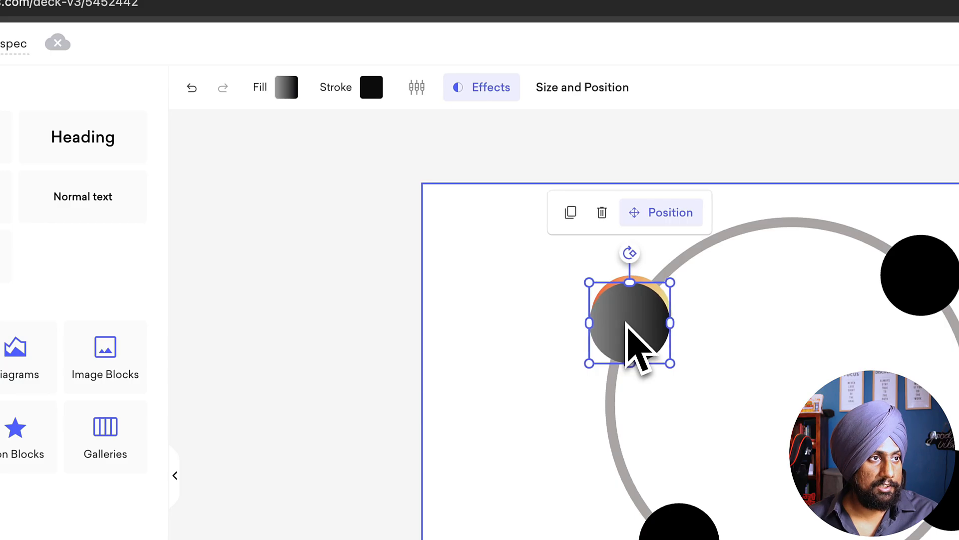
# Step: Reposition the gray circle's gradient stops and soften its shades to a light-to-dark gray blend
pyautogui.click(287, 87)
pyautogui.moveTo(495, 345); pyautogui.dragTo(479, 344)
pyautogui.moveTo(302, 344); pyautogui.dragTo(405, 346)
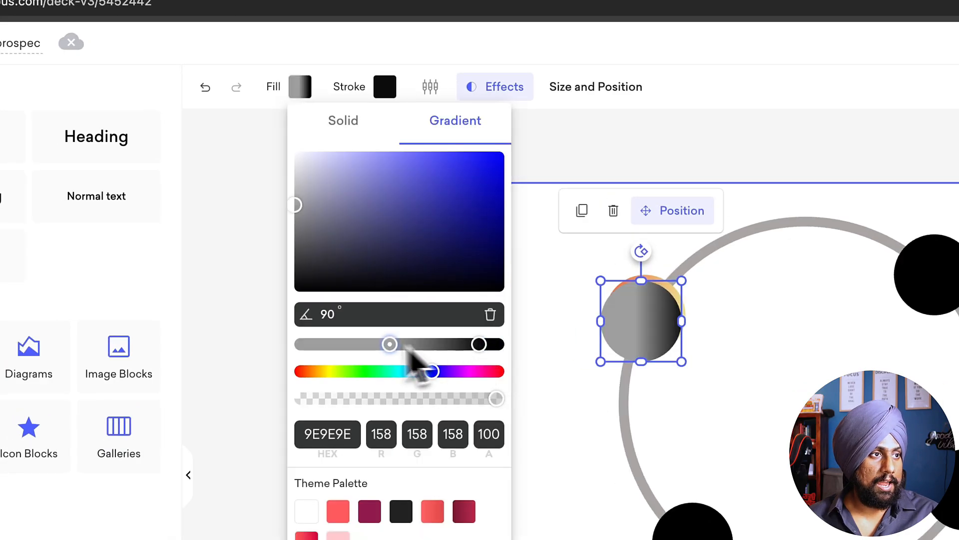
pyautogui.moveTo(294, 188); pyautogui.dragTo(320, 236)
pyautogui.click(550, 410)
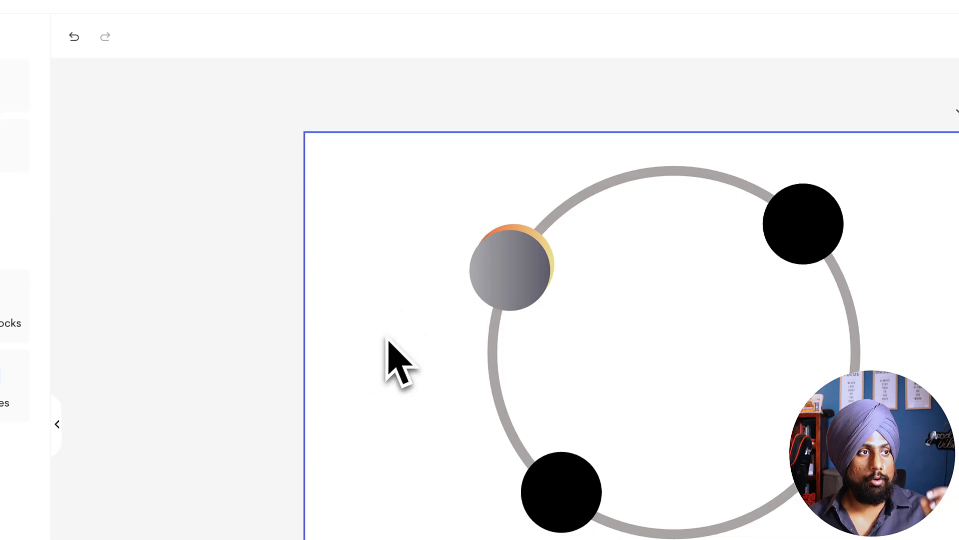
# Step: Insert the Bitcoin icon from the media library, shrink it and center it on the upper-left gray circle
pyautogui.click(321, 36)
pyautogui.click(166, 37)
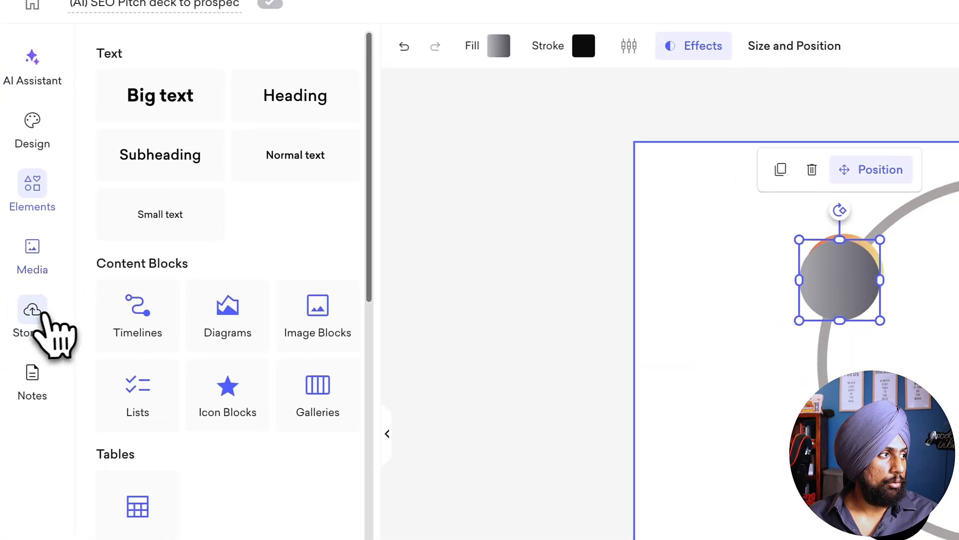
pyautogui.click(20, 222)
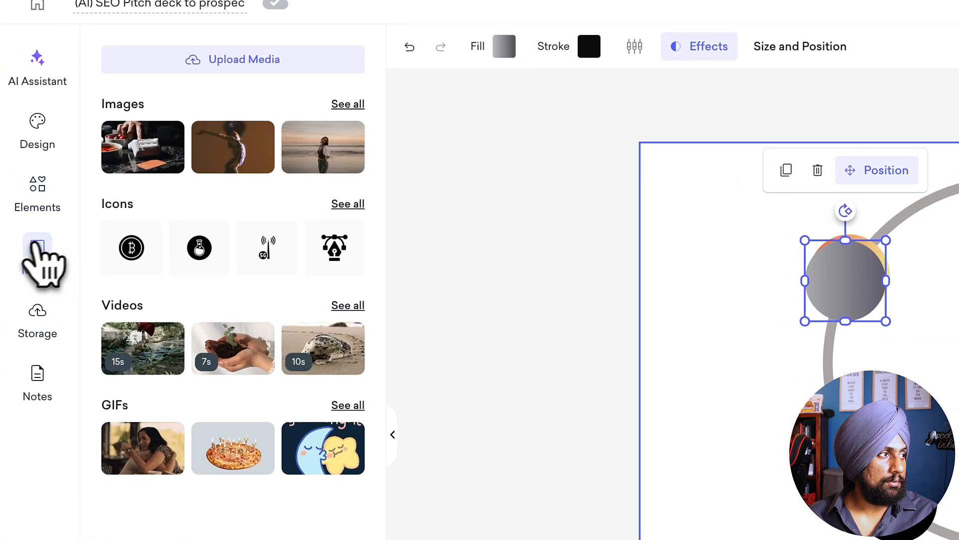
pyautogui.click(134, 249)
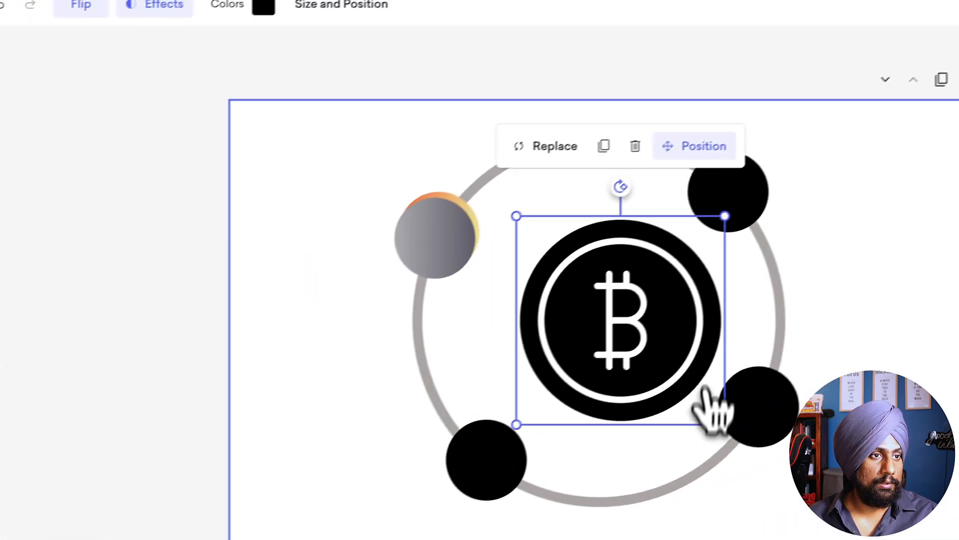
pyautogui.moveTo(706, 394); pyautogui.dragTo(588, 247)
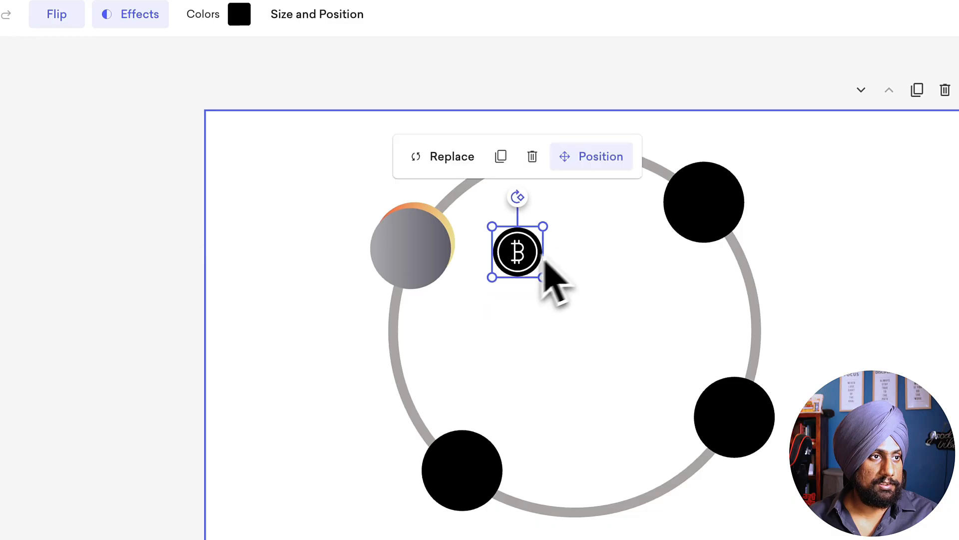
pyautogui.moveTo(513, 263); pyautogui.dragTo(479, 271)
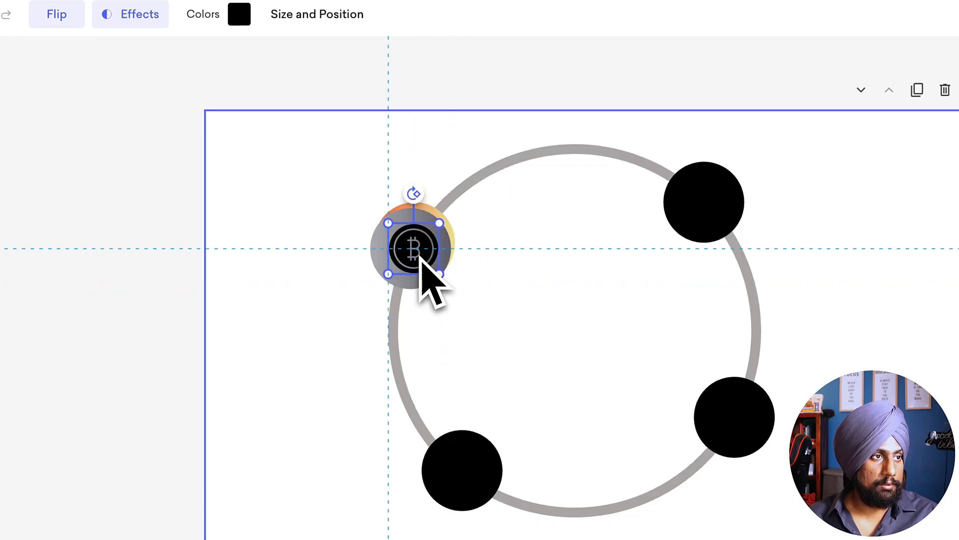
# Step: Recolor the Bitcoin icon white (#FFFFFF)
pyautogui.click(239, 14)
pyautogui.moveTo(259, 159); pyautogui.dragTo(182, 73)
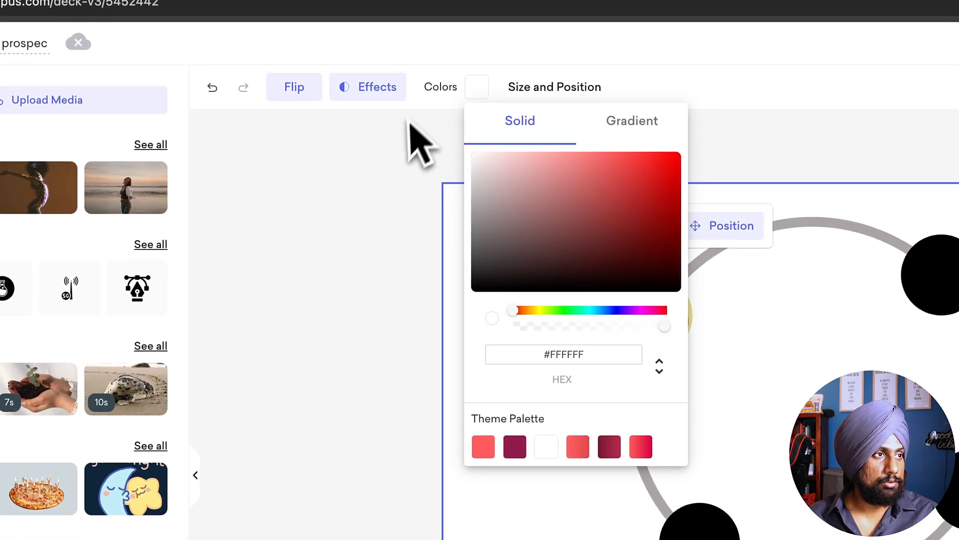
pyautogui.click(387, 217)
pyautogui.click(372, 274)
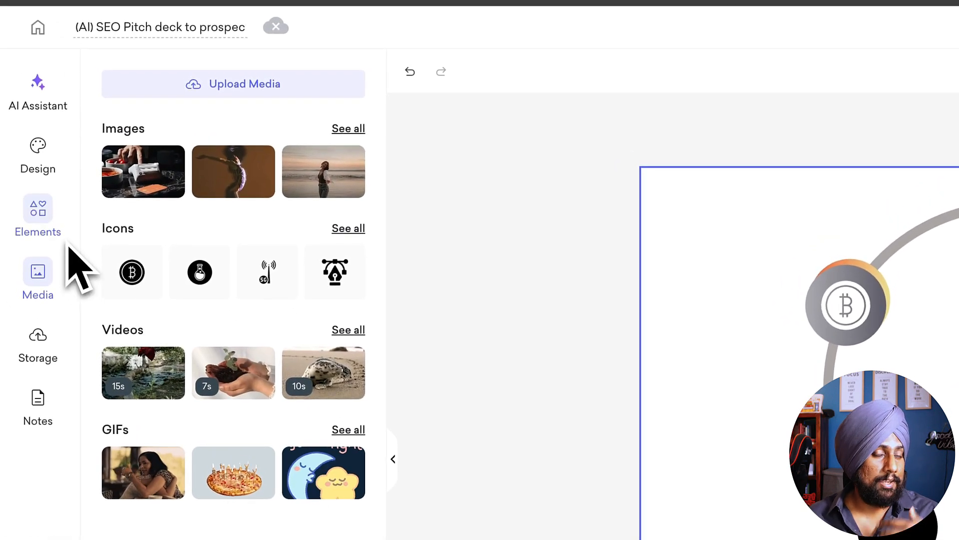
# Step: Insert the card-reader photo from the media images, mask it as a circle and shrink it over the upper-left Bitcoin node
pyautogui.click(143, 179)
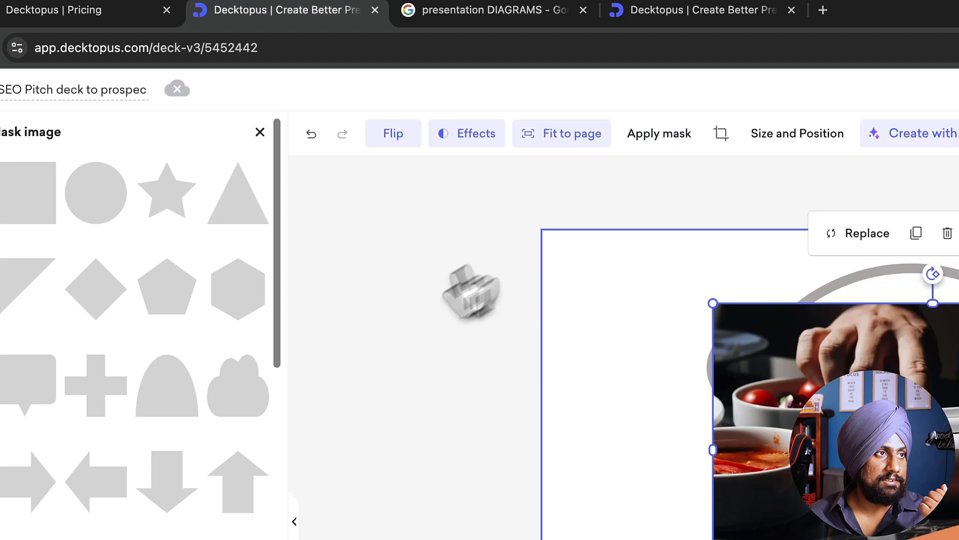
pyautogui.click(164, 194)
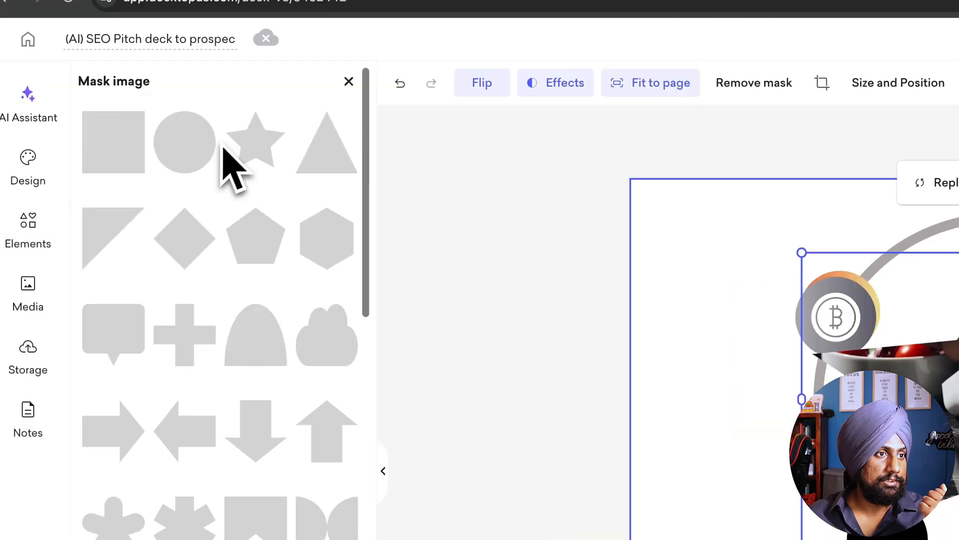
pyautogui.click(99, 202)
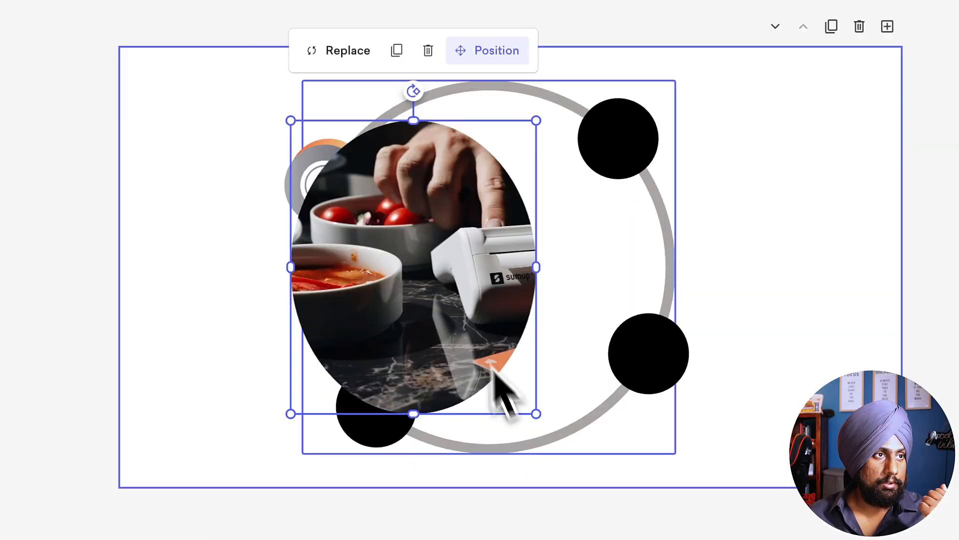
pyautogui.moveTo(538, 413); pyautogui.dragTo(373, 219)
pyautogui.moveTo(332, 120); pyautogui.dragTo(348, 207)
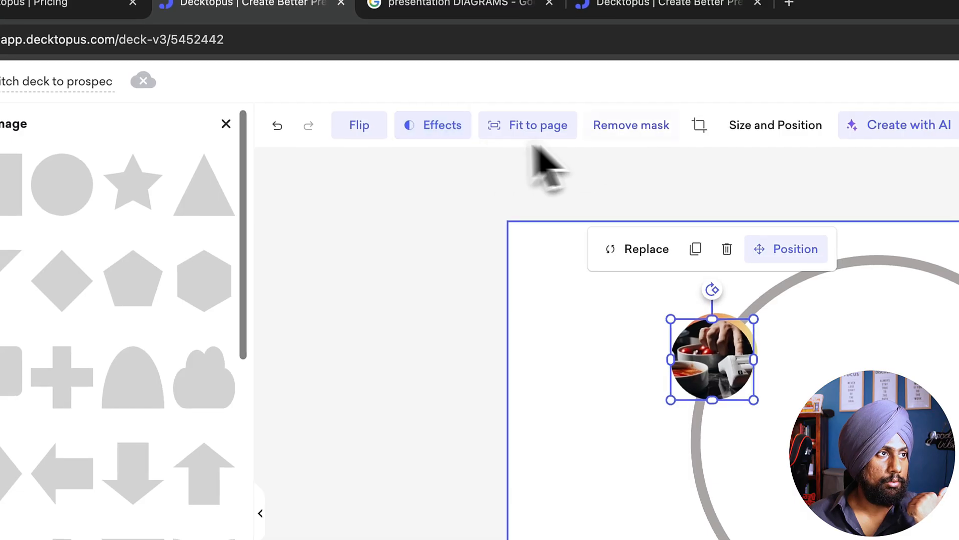
# Step: Give the circular photo a black shadow with blur 50 and opacity 100, and layer it behind the Bitcoin node's circles
pyautogui.click(432, 125)
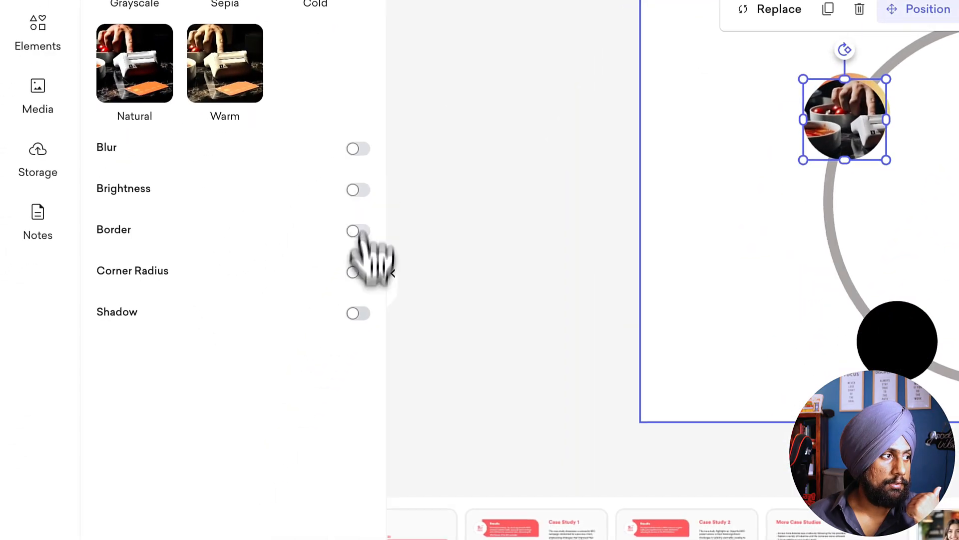
pyautogui.click(357, 313)
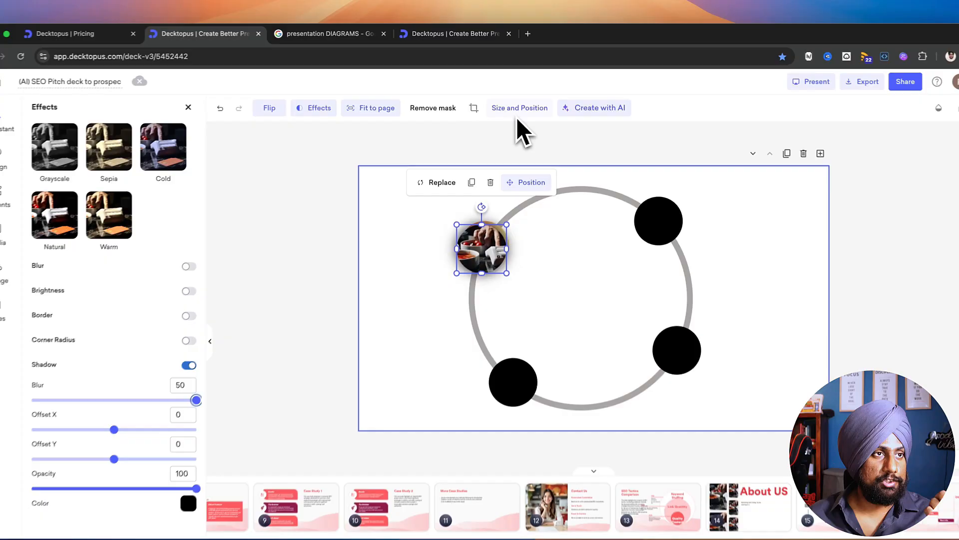
pyautogui.click(532, 183)
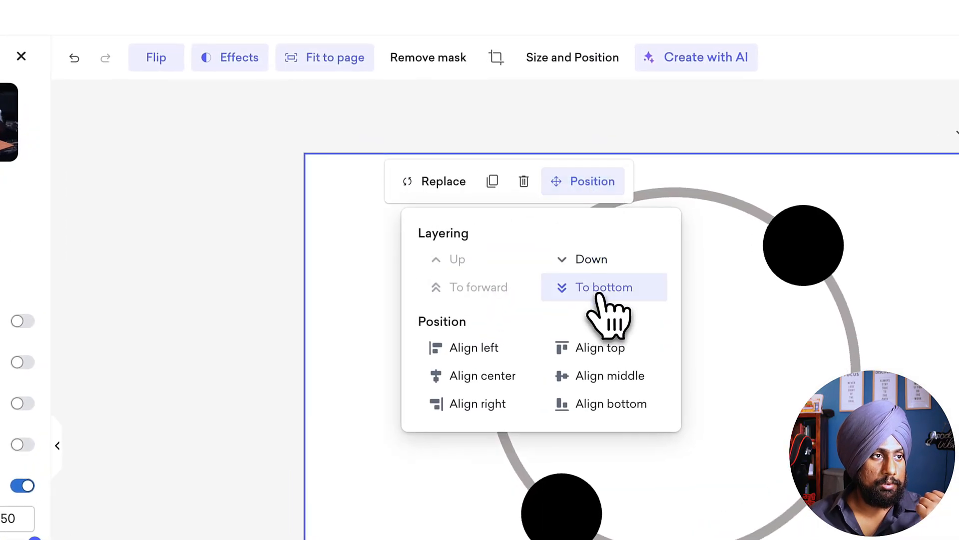
pyautogui.click(375, 319)
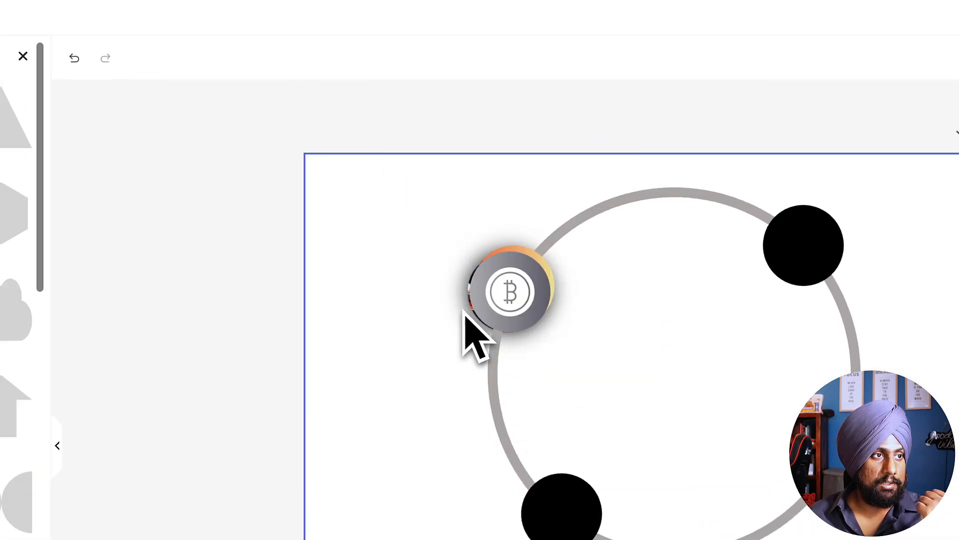
pyautogui.click(466, 312)
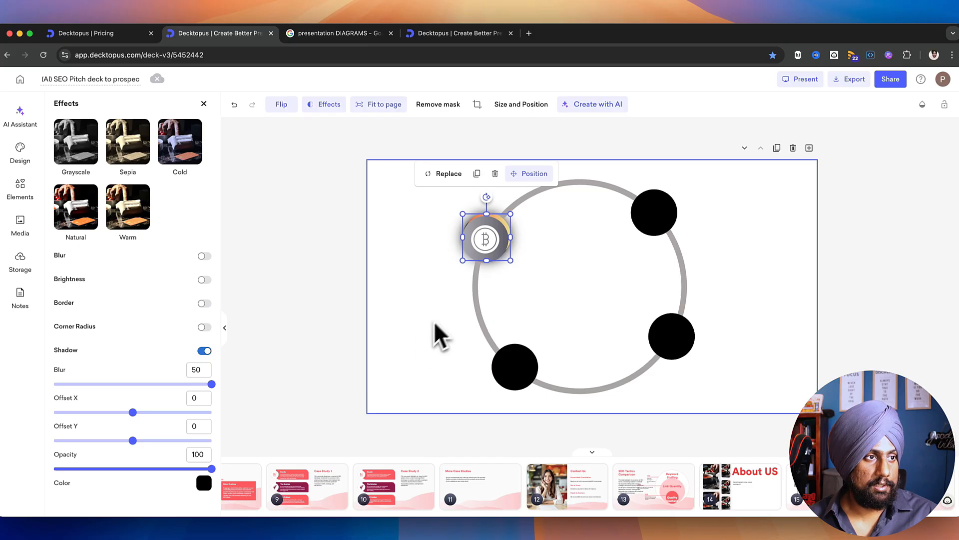
pyautogui.click(509, 176)
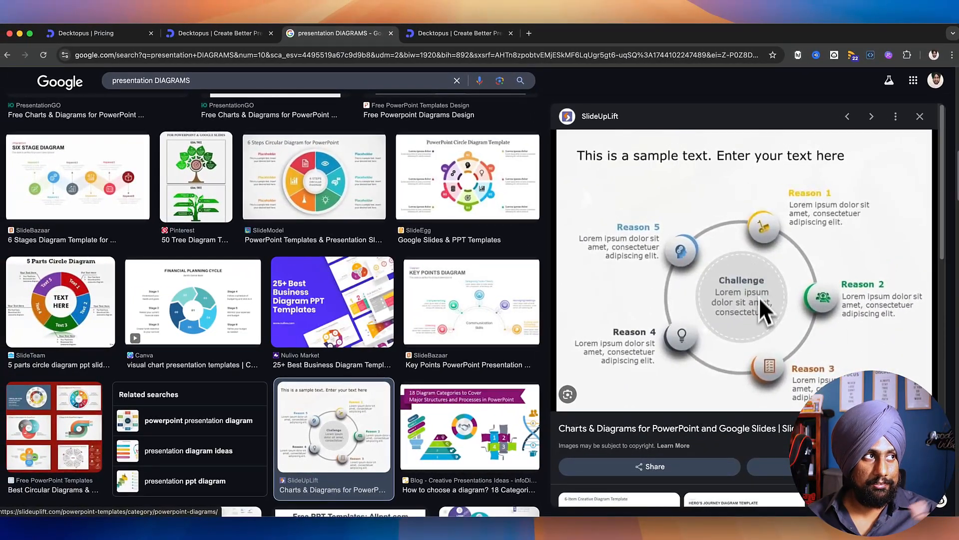
# Step: Add a circle about 531 x 531 in the middle of the ring and fill it light gray (#CEC8C8)
pyautogui.click(220, 33)
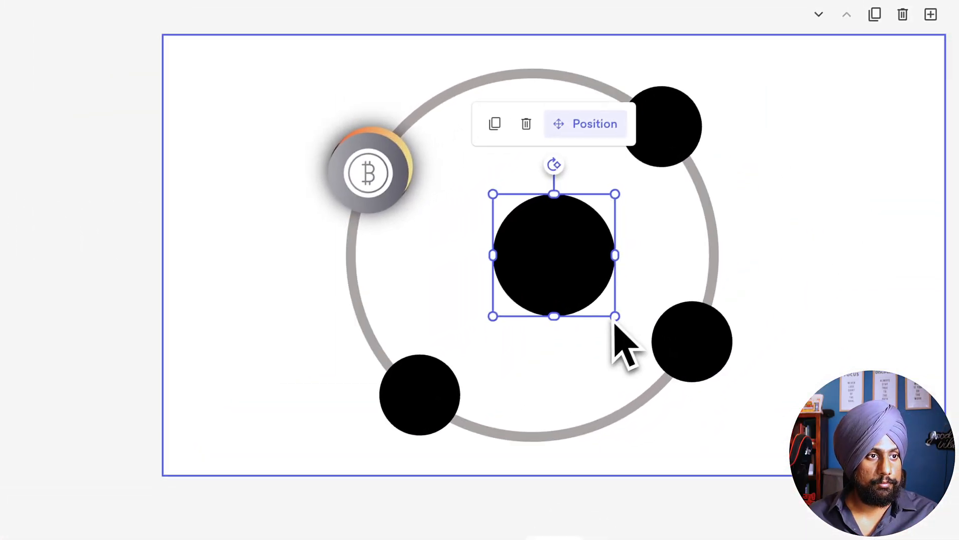
pyautogui.moveTo(615, 317); pyautogui.dragTo(707, 411)
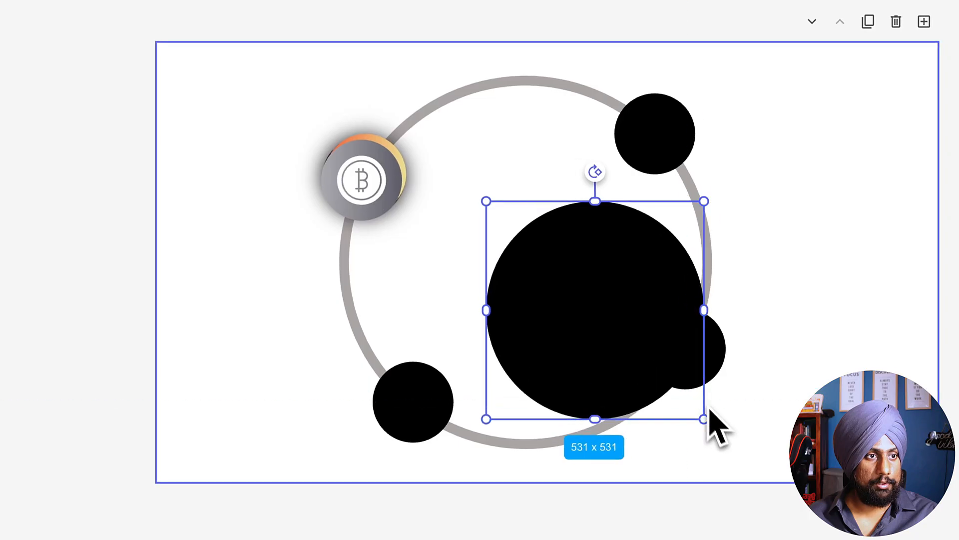
pyautogui.moveTo(660, 382); pyautogui.dragTo(589, 334)
pyautogui.click(380, 86)
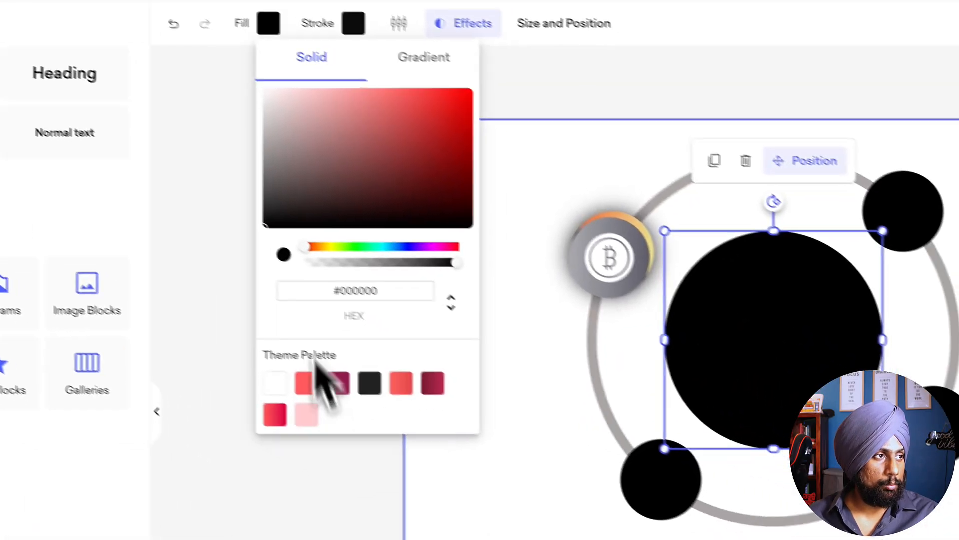
pyautogui.moveTo(382, 194); pyautogui.dragTo(380, 238)
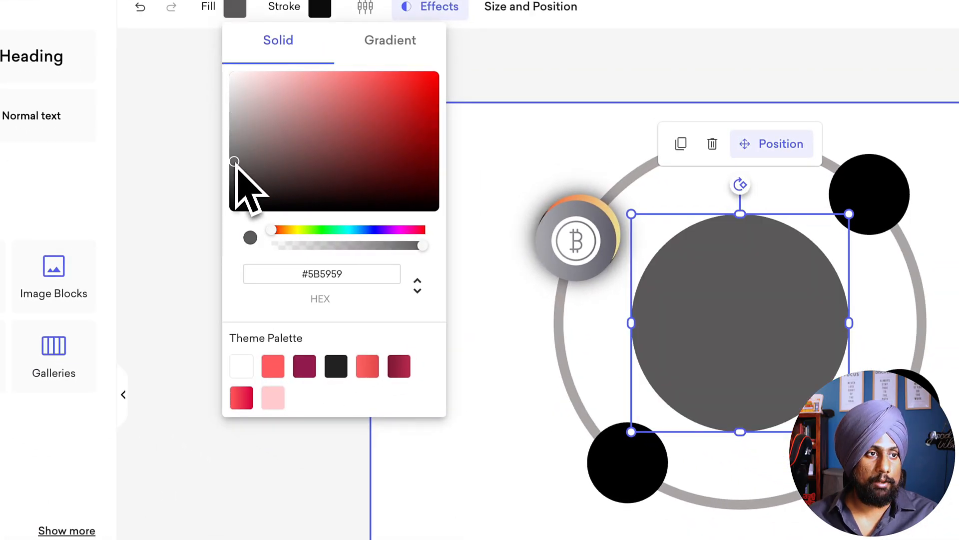
pyautogui.moveTo(240, 159); pyautogui.dragTo(236, 98)
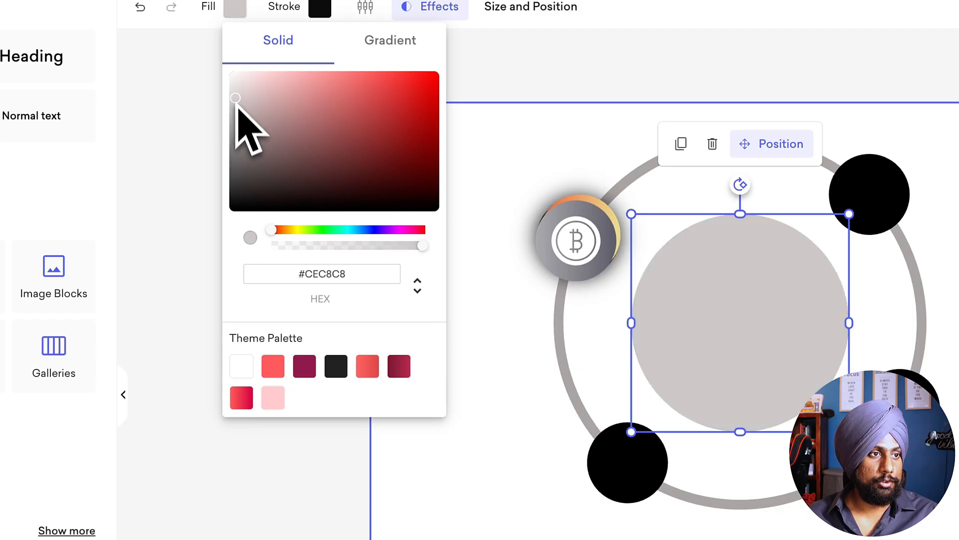
pyautogui.click(801, 294)
# Step: Duplicate the central gray circle, shrink the copy inside the original and lower its fill opacity to 0.12
pyautogui.click(681, 143)
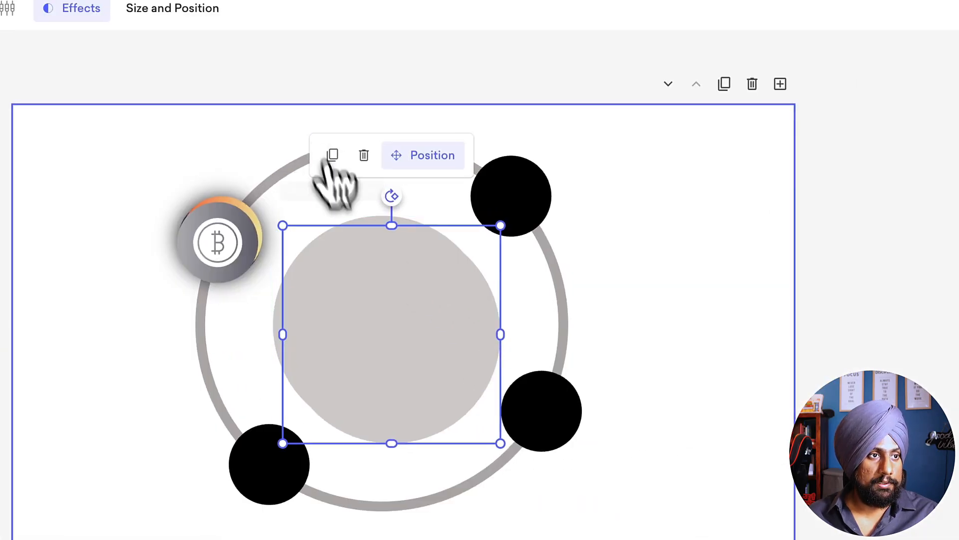
pyautogui.moveTo(501, 226); pyautogui.dragTo(471, 255)
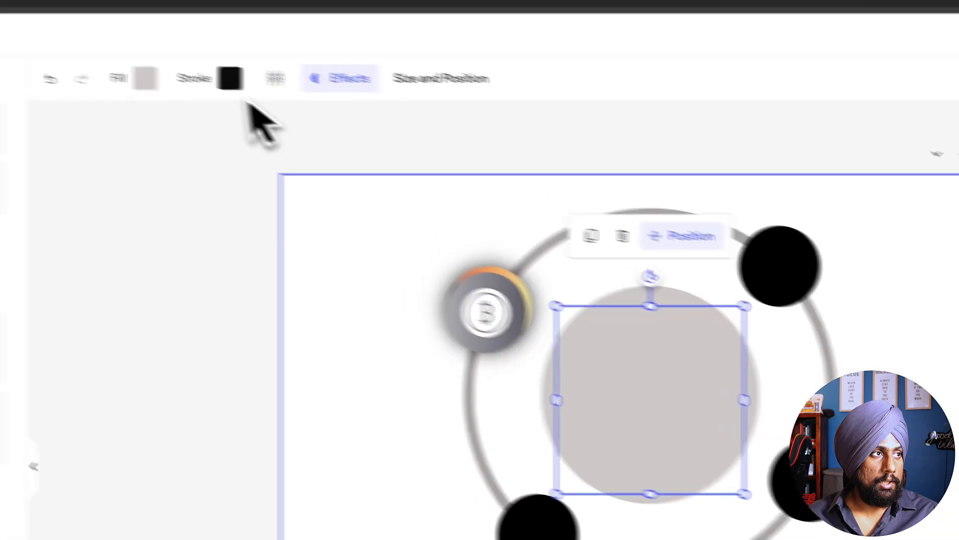
pyautogui.click(231, 101)
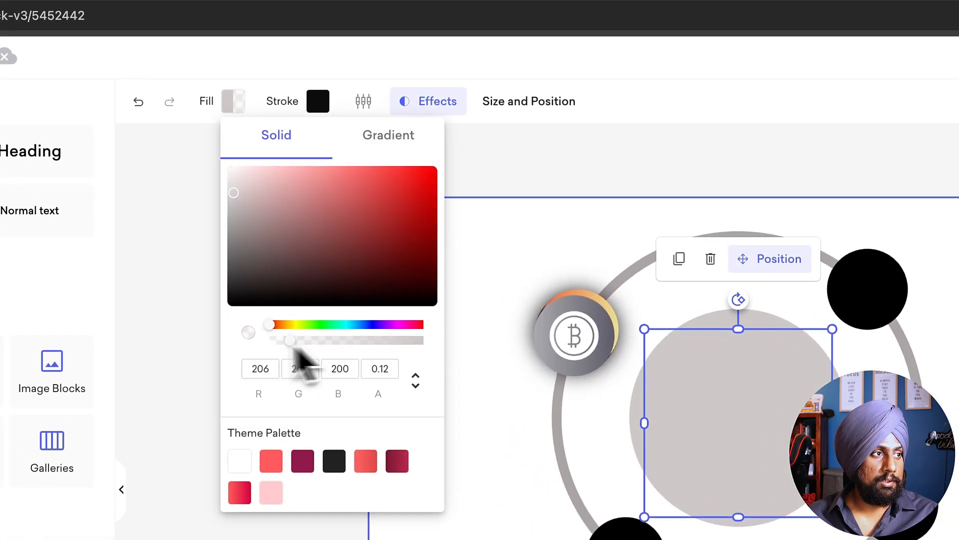
# Step: Give the inner circle a white dashed stroke and center it within the gray circle
pyautogui.click(317, 102)
pyautogui.click(318, 102)
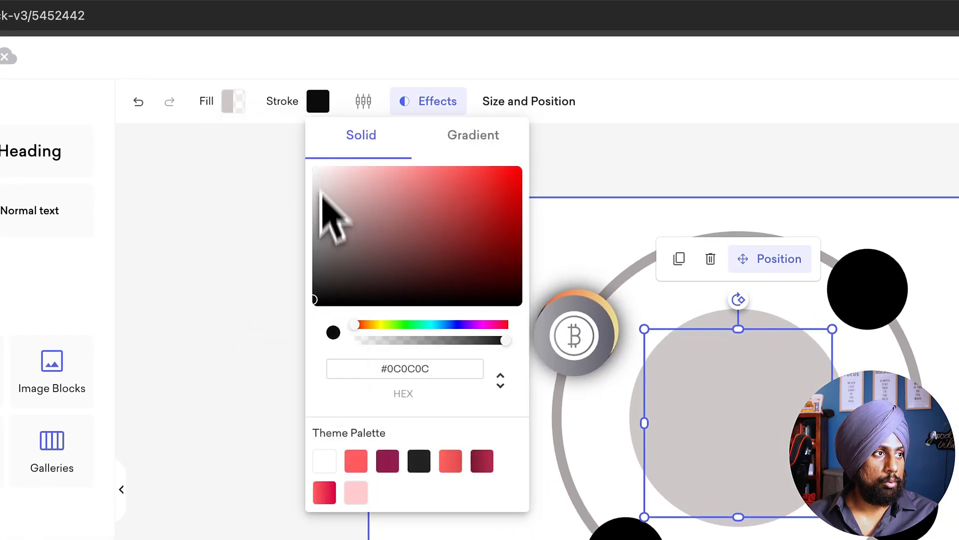
pyautogui.click(363, 101)
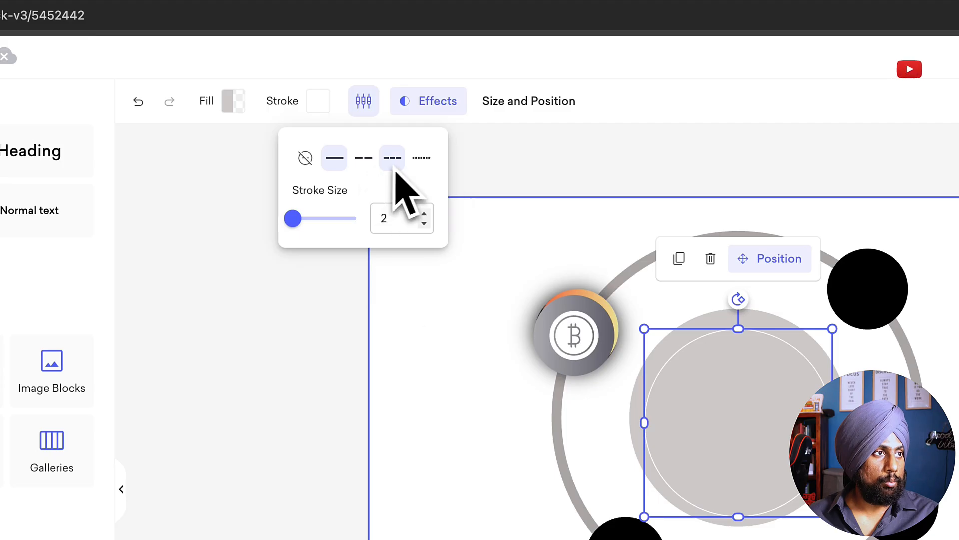
pyautogui.click(393, 159)
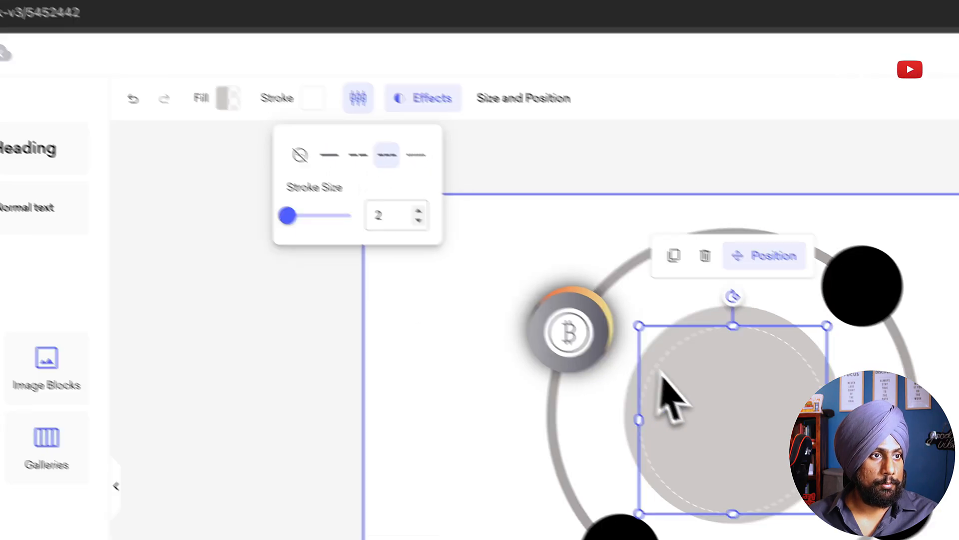
pyautogui.click(794, 417)
pyautogui.press('Up')
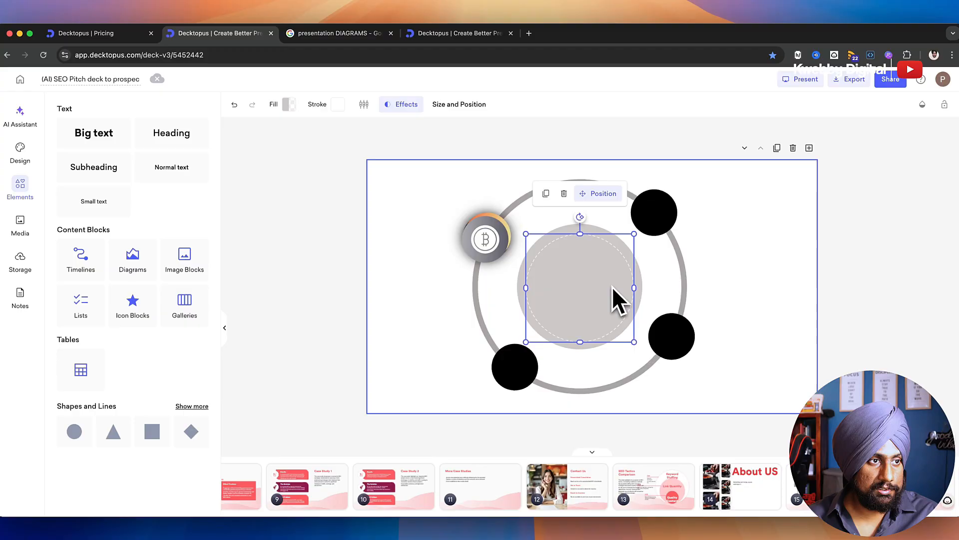
pyautogui.click(758, 295)
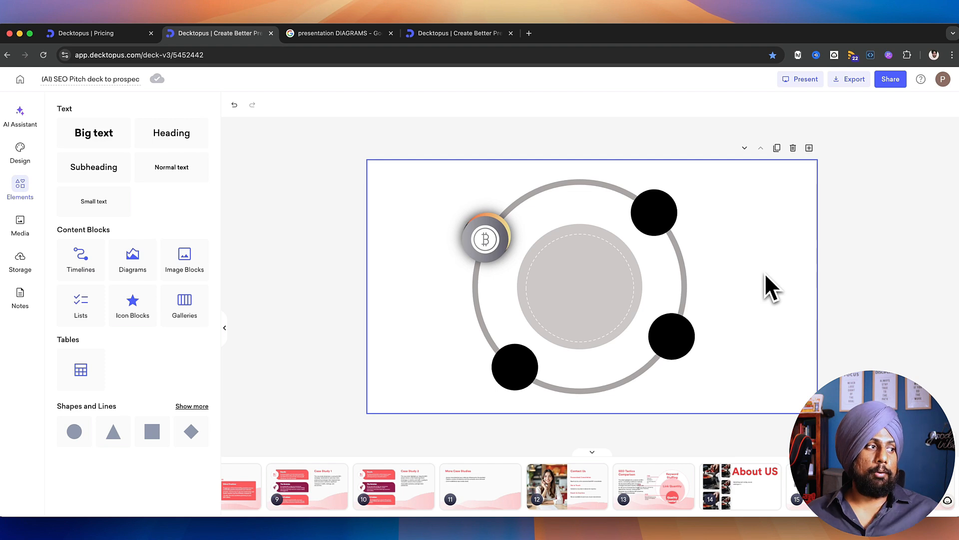
# Step: Delete the entire ring diagram from the slide and browse the image block layouts
pyautogui.moveTo(787, 200); pyautogui.dragTo(458, 397)
pyautogui.press('Delete')
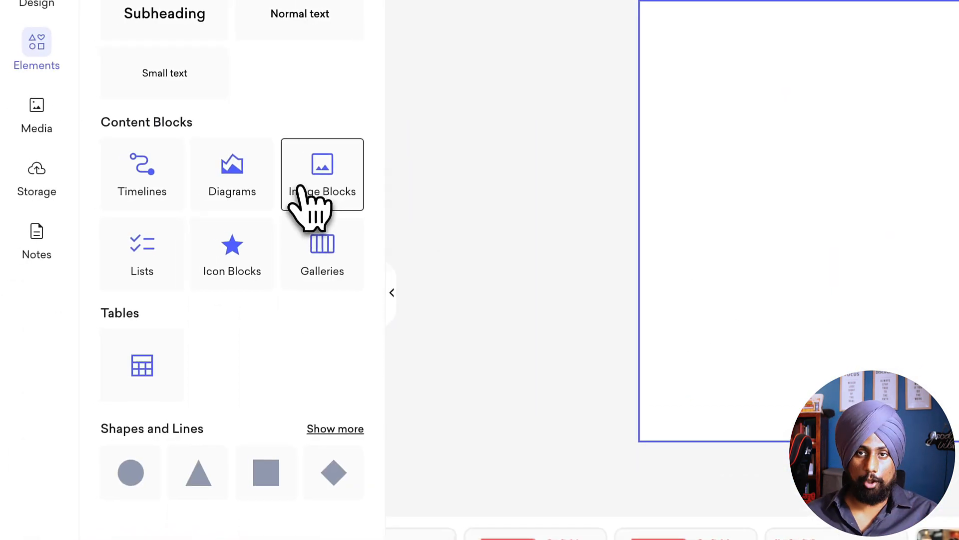
pyautogui.click(8, 150)
pyautogui.scroll(-5, 336, 353)
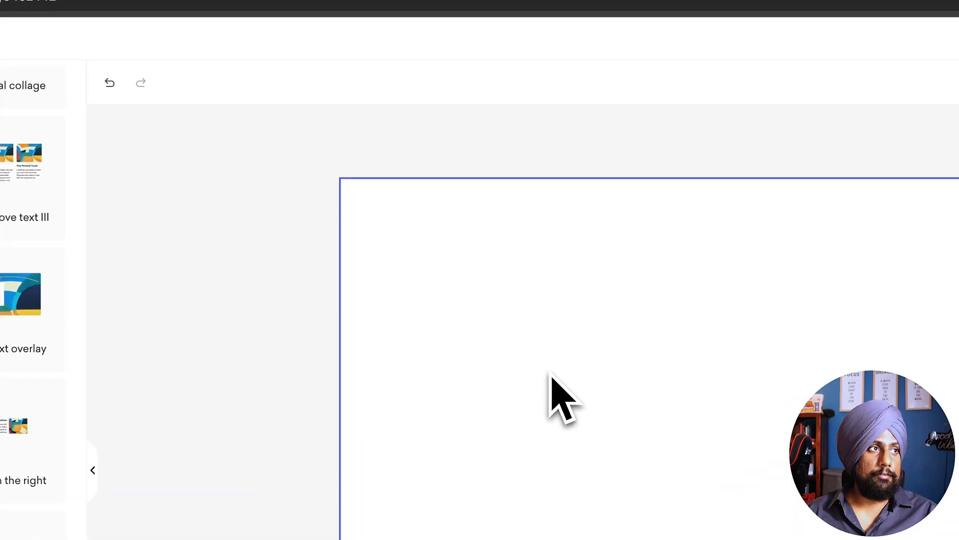
# Step: Switch to Google Images, search for "presentation image blocks" and look through the results
pyautogui.click(514, 40)
pyautogui.doubleClick(252, 124)
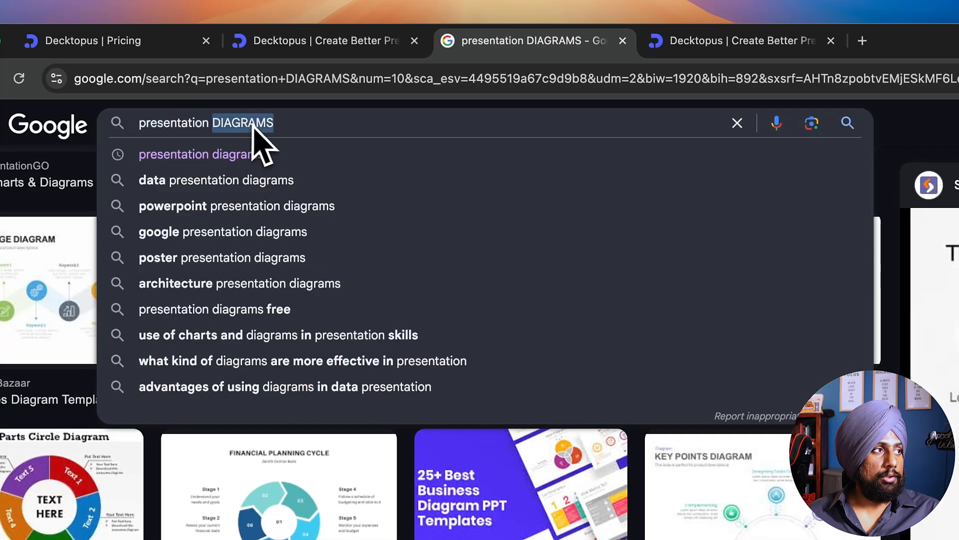
pyautogui.write('image b')
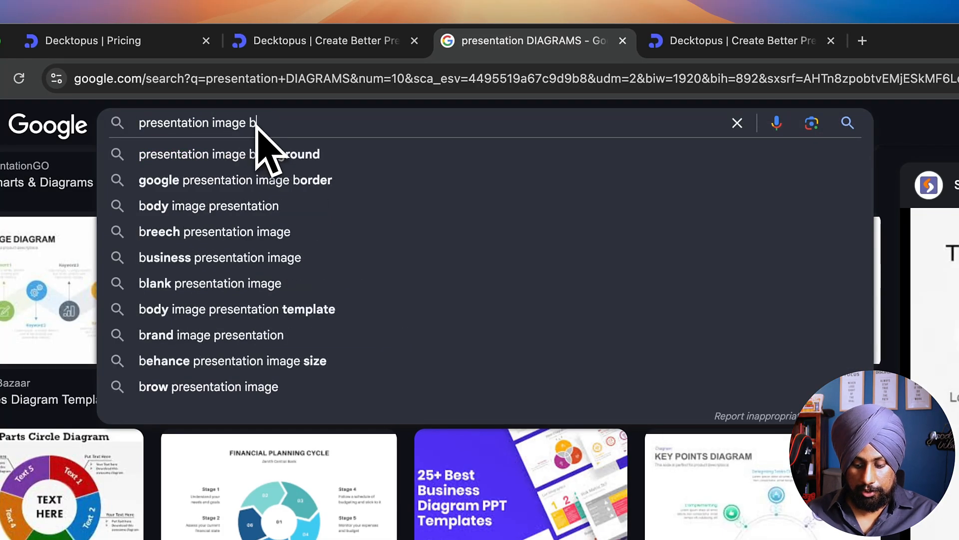
pyautogui.write('locks')
pyautogui.press('Return')
pyautogui.scroll(-3, 390, 240)
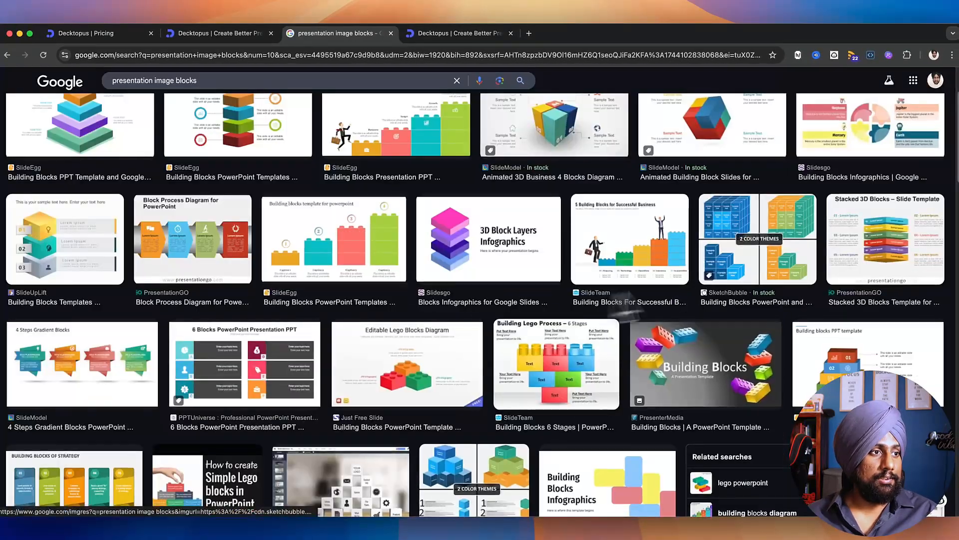
pyautogui.scroll(-3, 624, 309)
pyautogui.scroll(6, 458, 274)
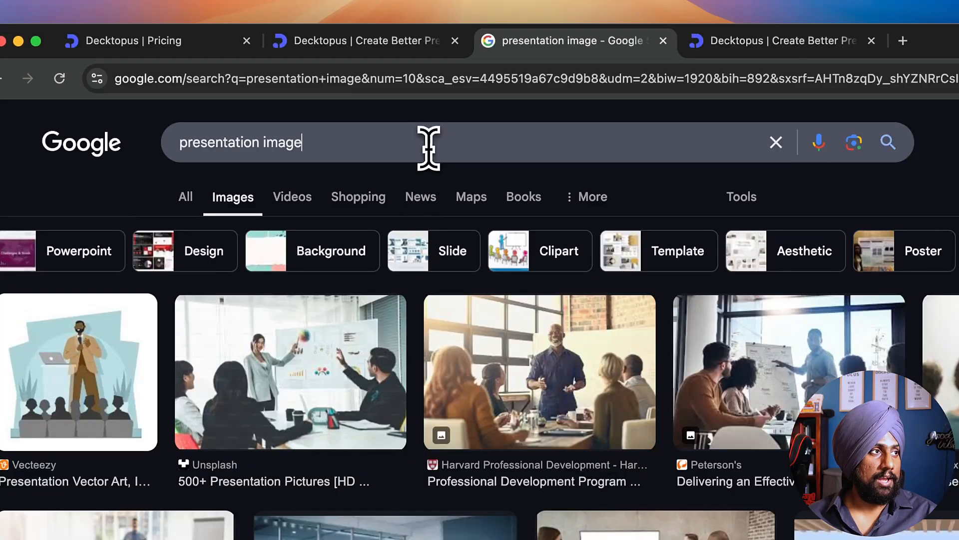
# Step: Search Google Images for "presentation image galleries" and look through the gallery layouts
pyautogui.write('galleries')
pyautogui.press('Return')
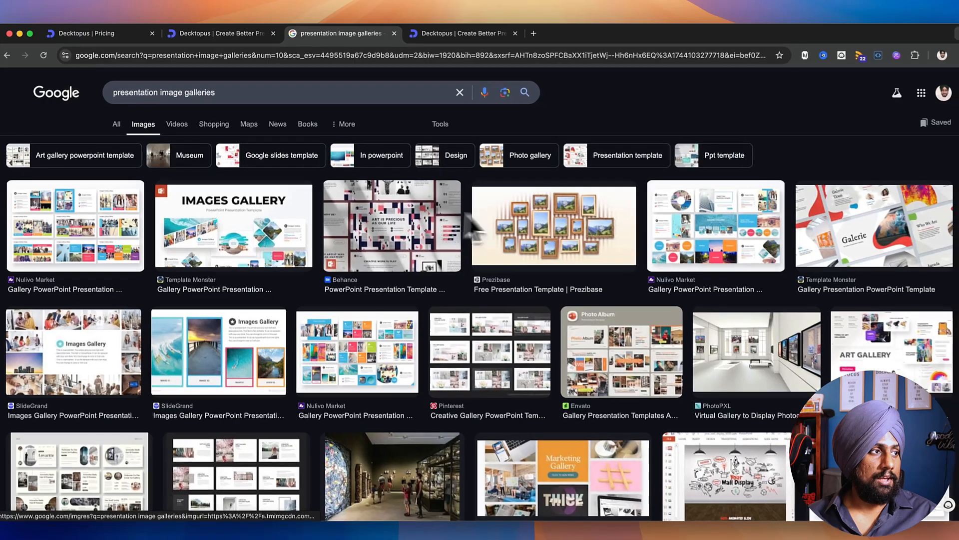
pyautogui.scroll(-4, 291, 267)
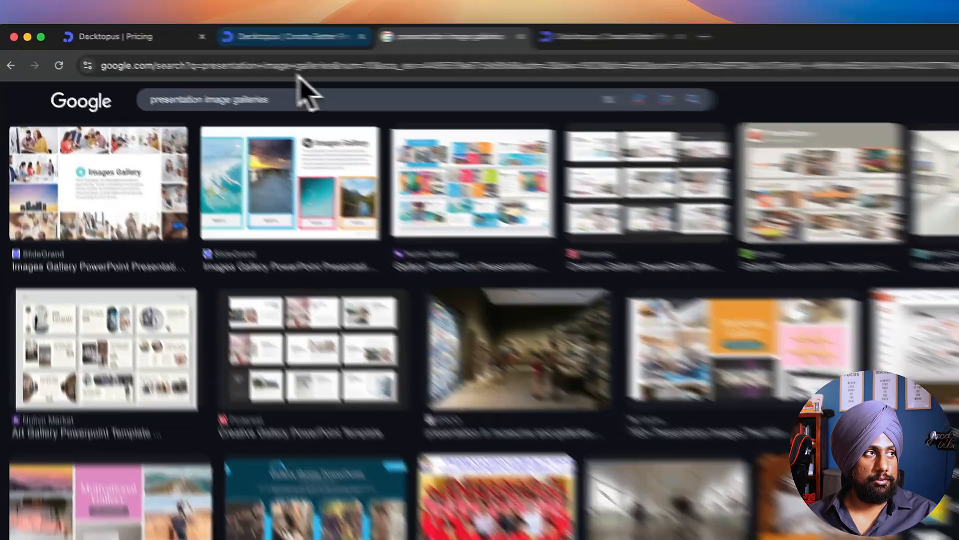
# Step: Return to Decktopus and insert the trending card-reader photo from the full image library onto the empty slide
pyautogui.click(215, 33)
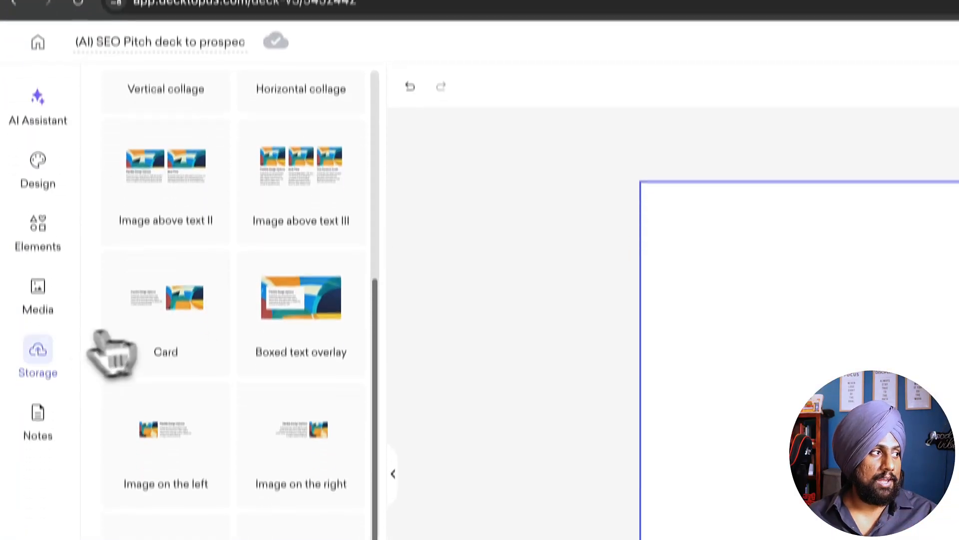
pyautogui.click(38, 295)
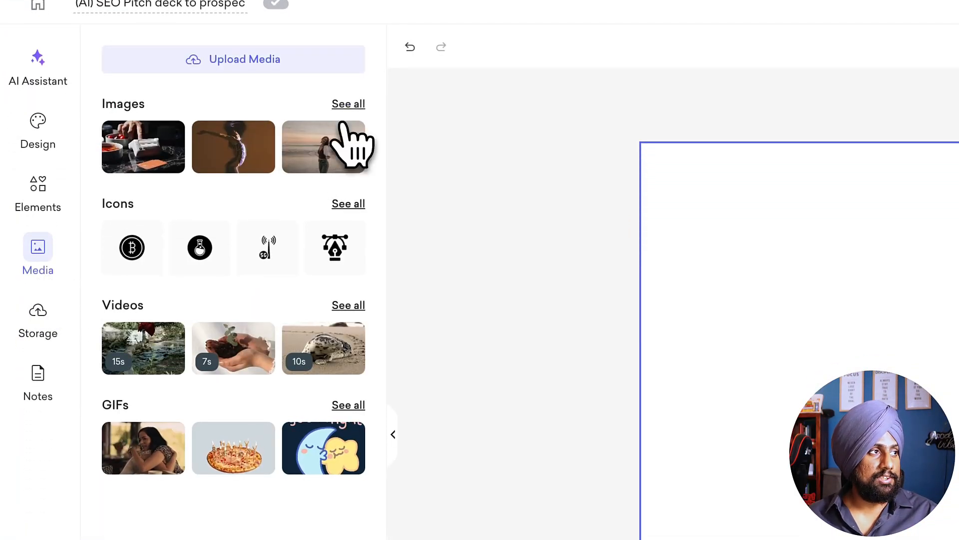
pyautogui.click(355, 104)
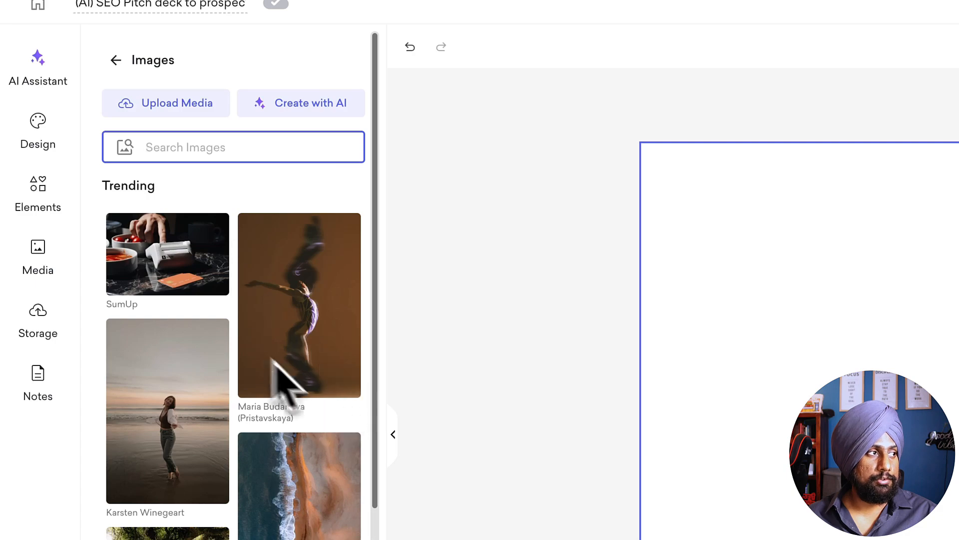
pyautogui.click(168, 254)
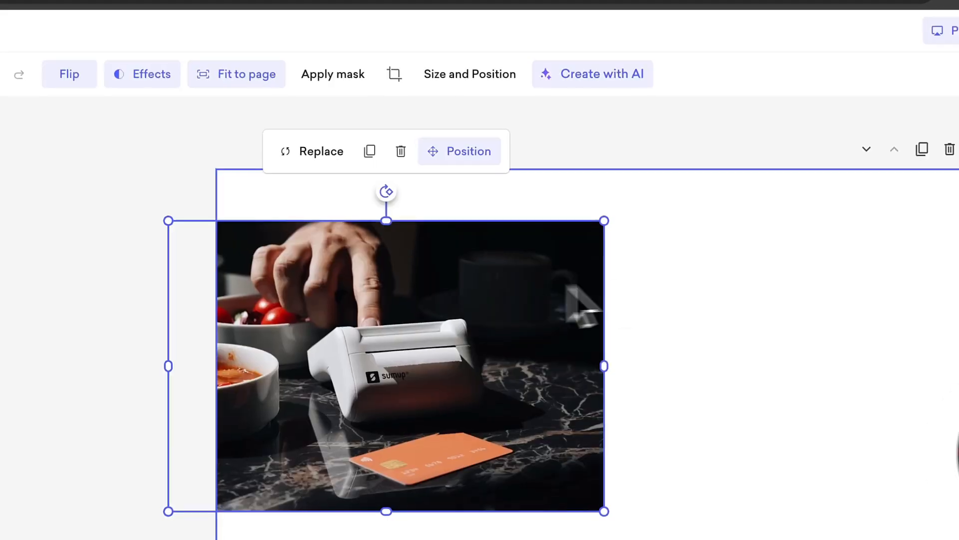
# Step: Add a square shape to the slide and enlarge it from the upper-left corner to cover the slide's left half
pyautogui.click(665, 256)
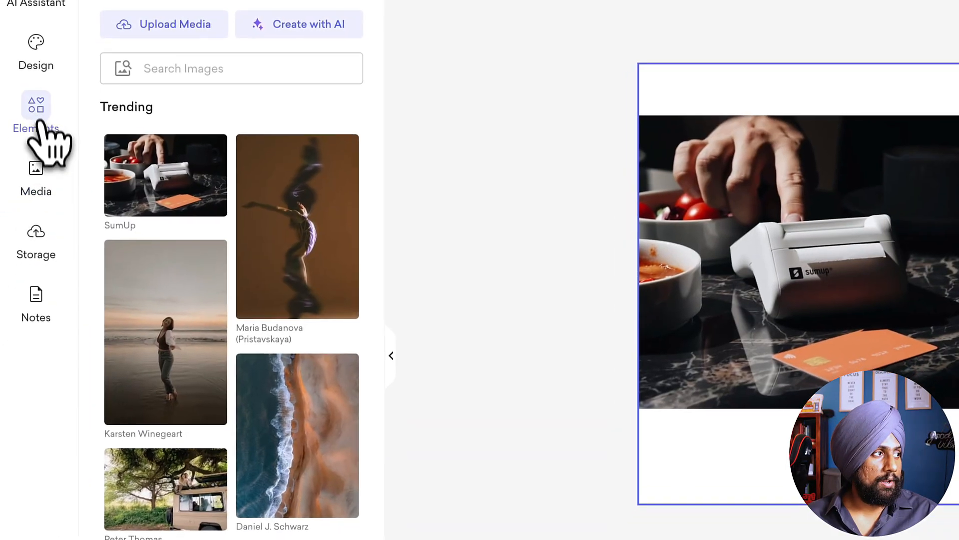
pyautogui.click(39, 106)
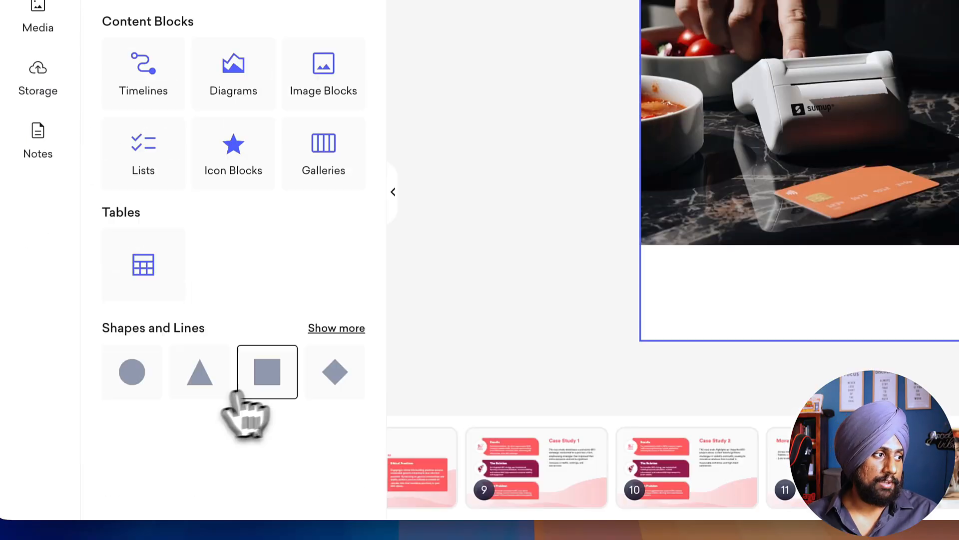
pyautogui.click(260, 532)
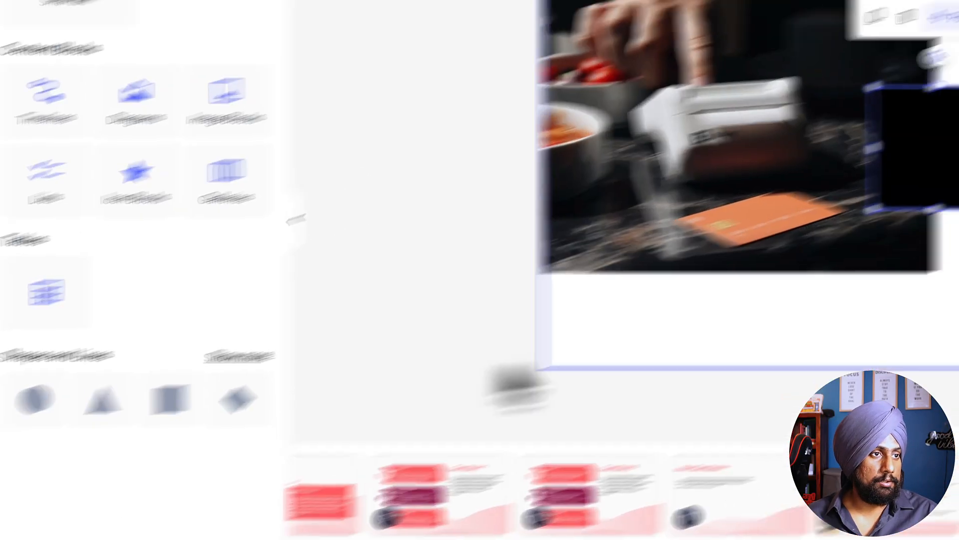
pyautogui.moveTo(638, 263); pyautogui.dragTo(312, 124)
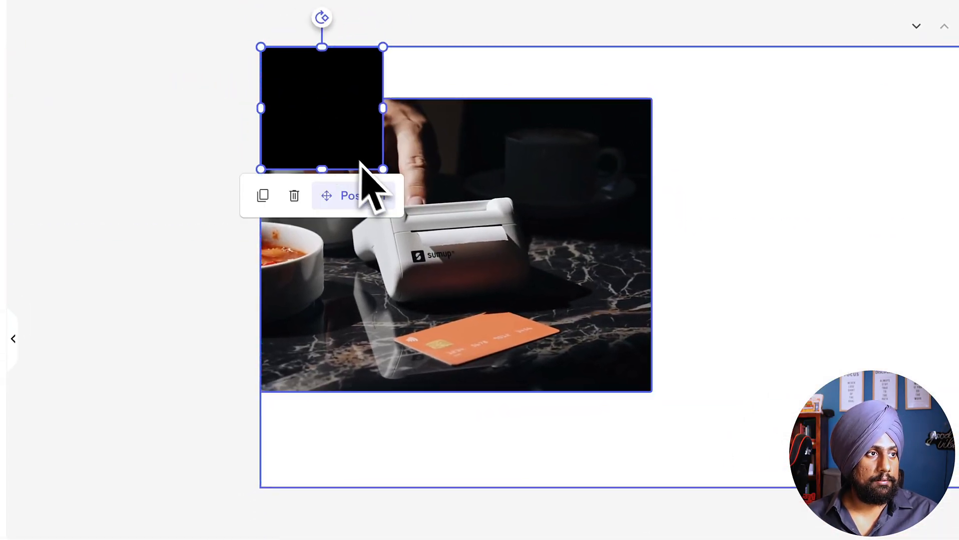
pyautogui.moveTo(385, 171); pyautogui.dragTo(579, 419)
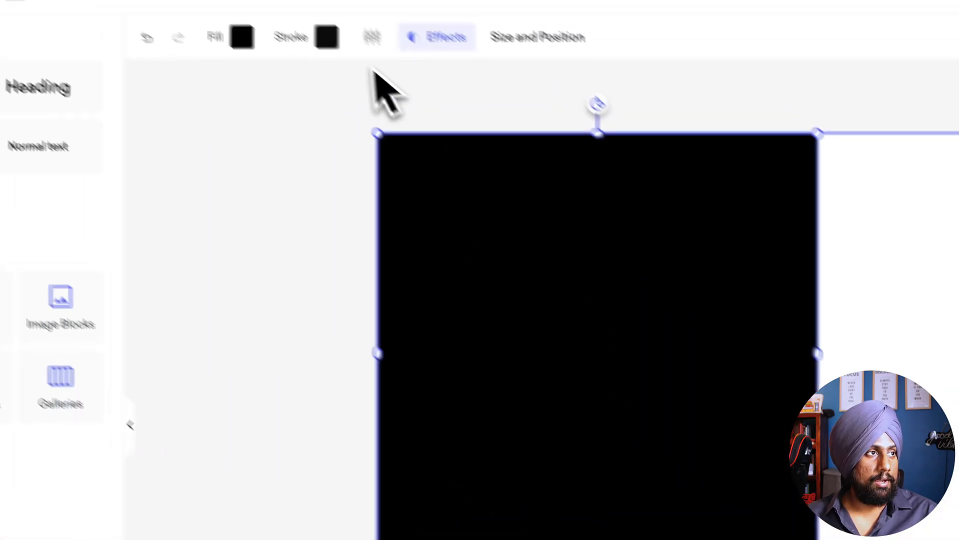
# Step: Fill the rectangle with the theme palette's coral colour and send it to the bottom layer behind the photo
pyautogui.click(300, 80)
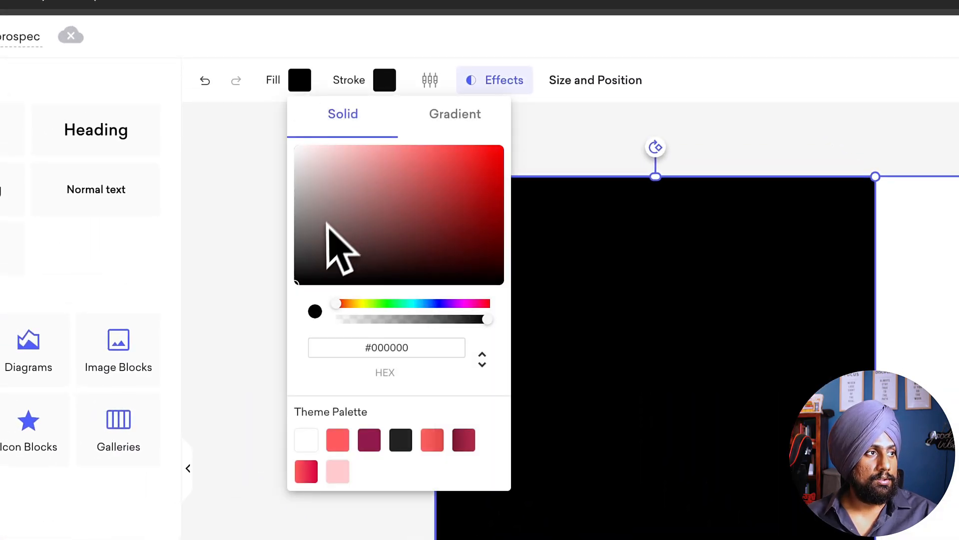
pyautogui.click(338, 439)
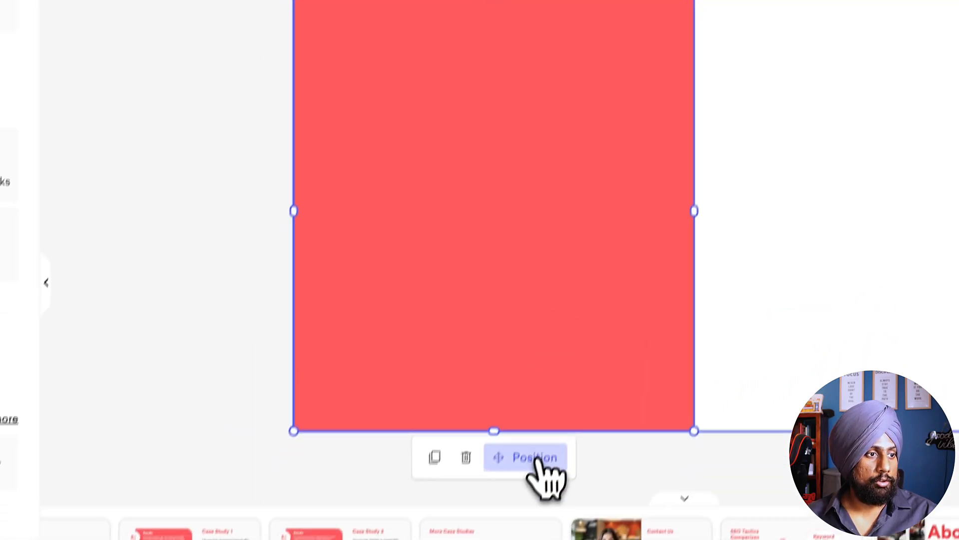
pyautogui.click(487, 539)
pyautogui.click(507, 447)
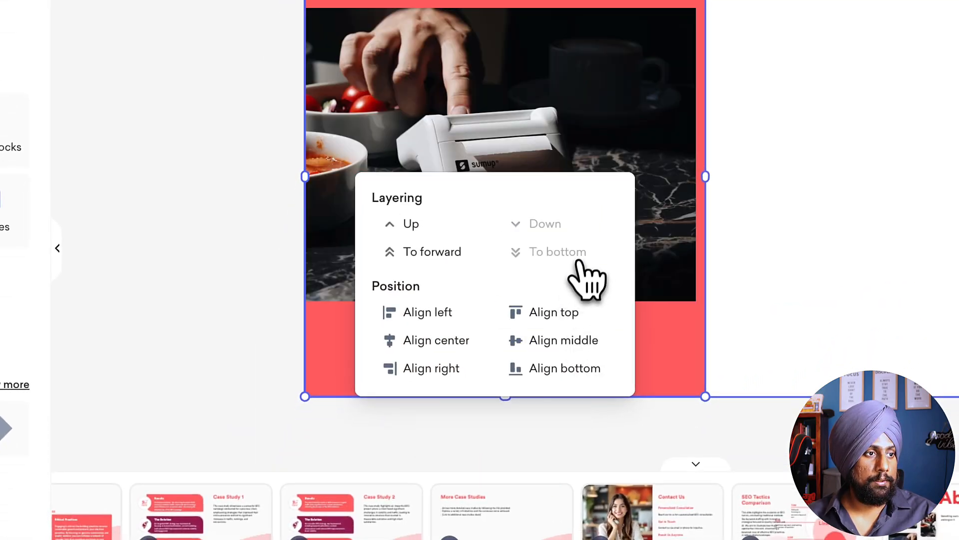
# Step: Narrow the card-reader photo to a portrait crop and place it on the coral rectangle aligned with the slide's left edge
pyautogui.click(537, 156)
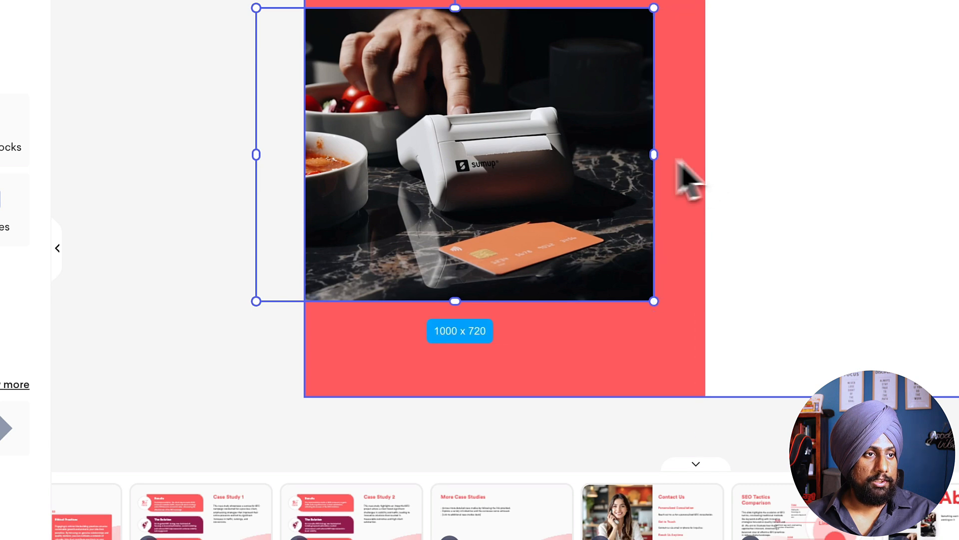
pyautogui.moveTo(653, 155); pyautogui.dragTo(492, 171)
pyautogui.moveTo(425, 173); pyautogui.dragTo(557, 173)
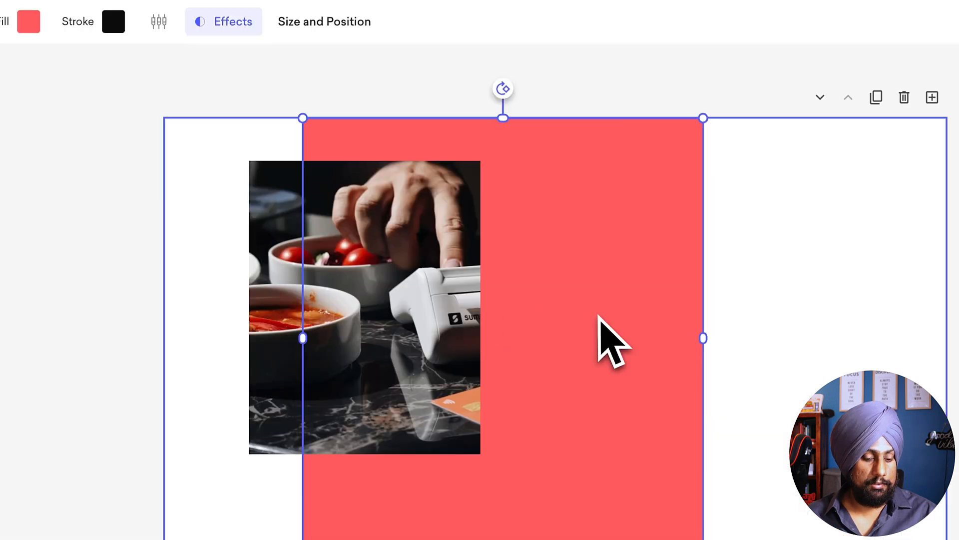
pyautogui.moveTo(597, 316); pyautogui.dragTo(459, 316)
pyautogui.moveTo(406, 230); pyautogui.dragTo(374, 233)
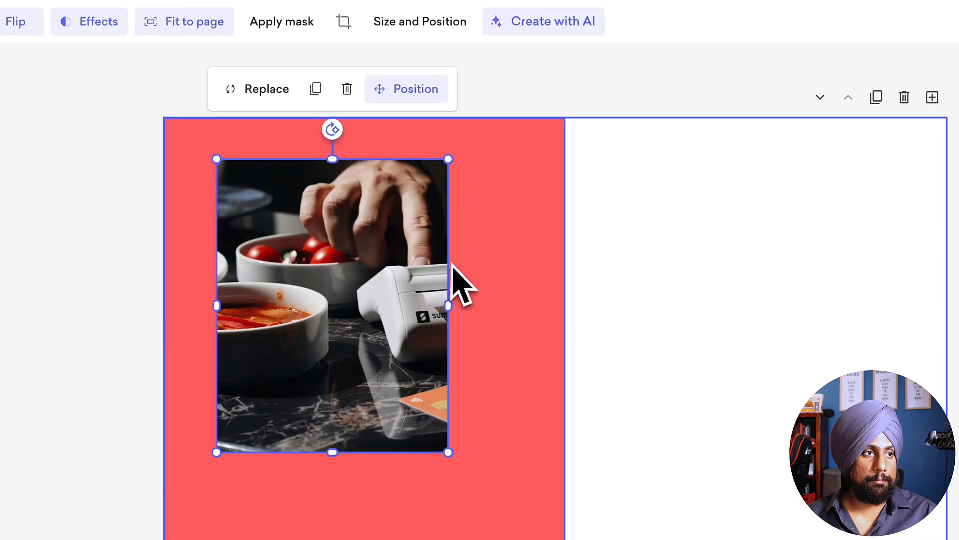
# Step: Narrow the portrait photo further and move it up so it extends past the slide's top edge
pyautogui.moveTo(451, 264); pyautogui.dragTo(507, 286)
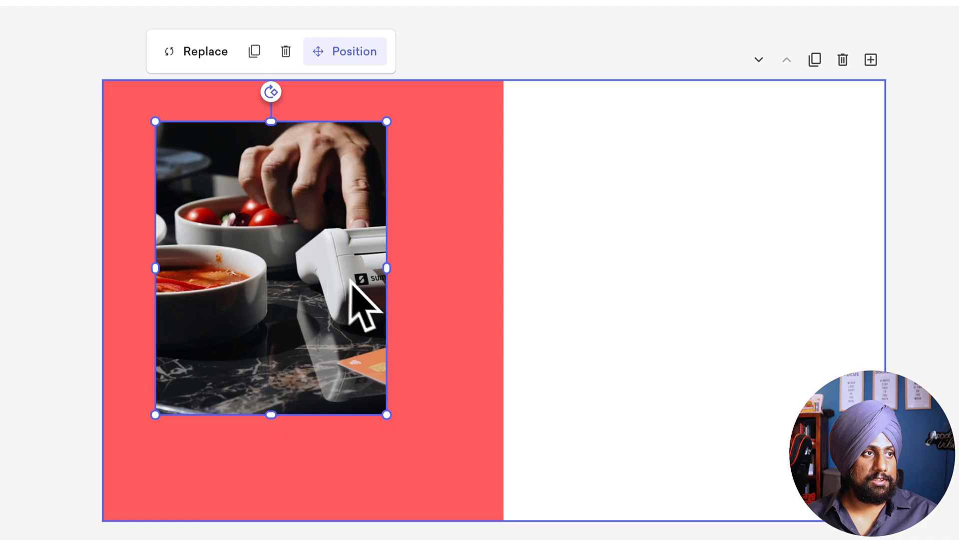
pyautogui.moveTo(387, 268); pyautogui.dragTo(522, 289)
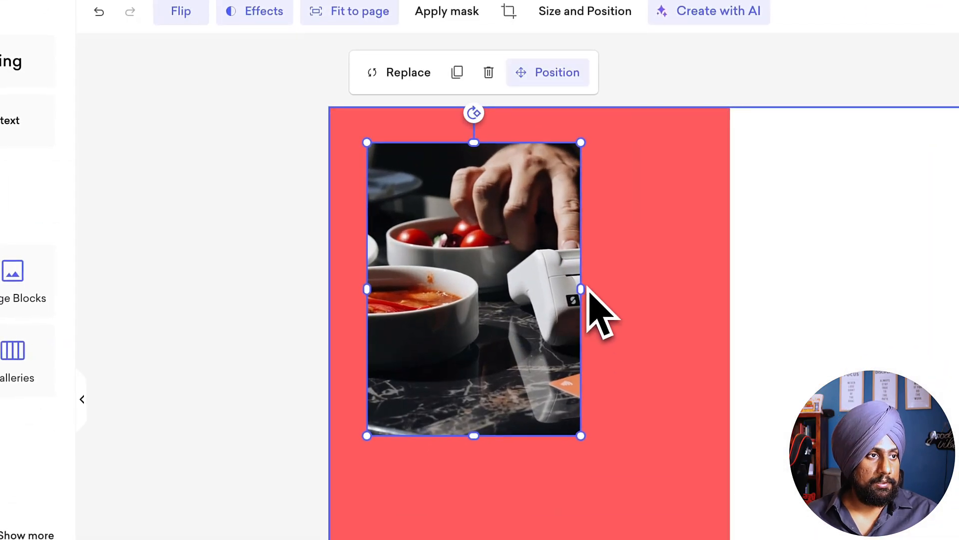
pyautogui.moveTo(485, 316); pyautogui.dragTo(461, 217)
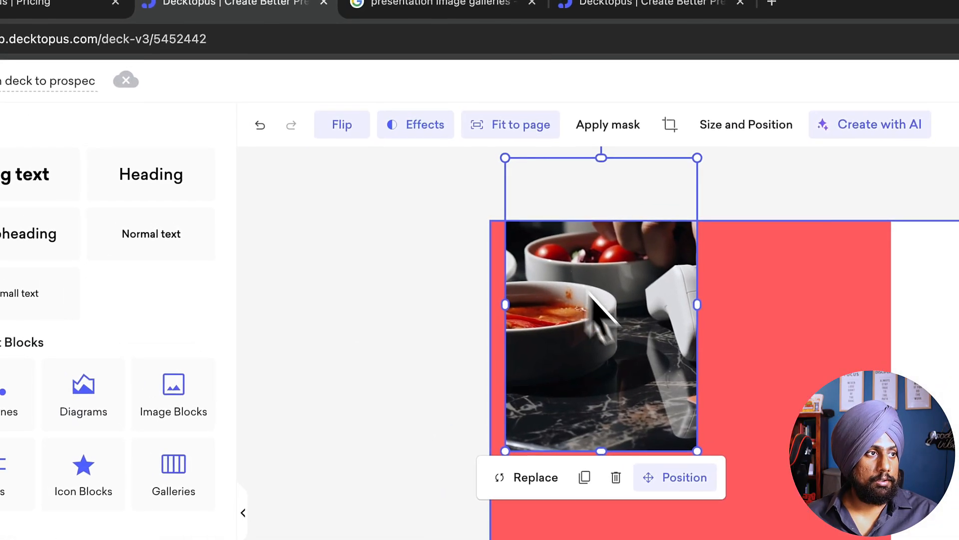
pyautogui.moveTo(631, 330); pyautogui.dragTo(633, 330)
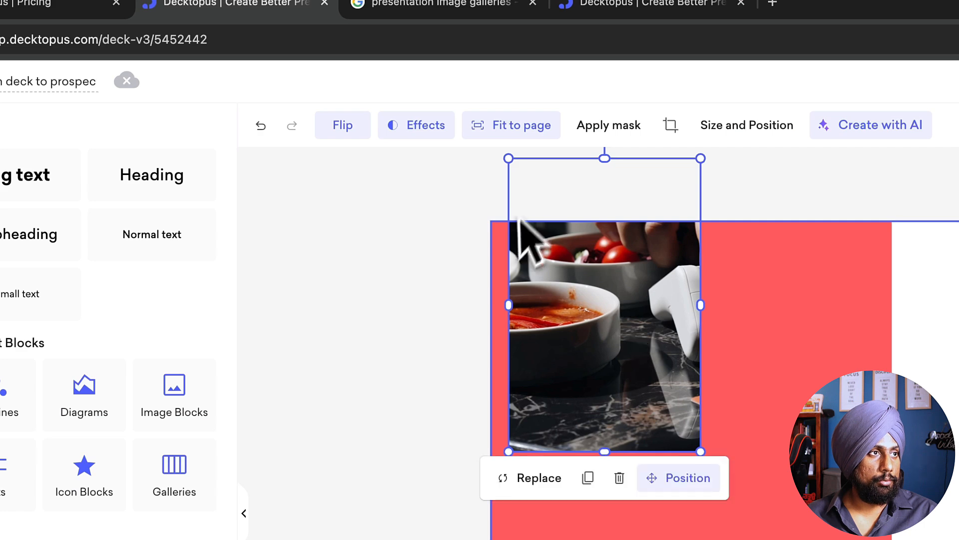
# Step: Give the photo a corner radius of 24.9 and a shadow with increased blur and reduced opacity
pyautogui.click(433, 137)
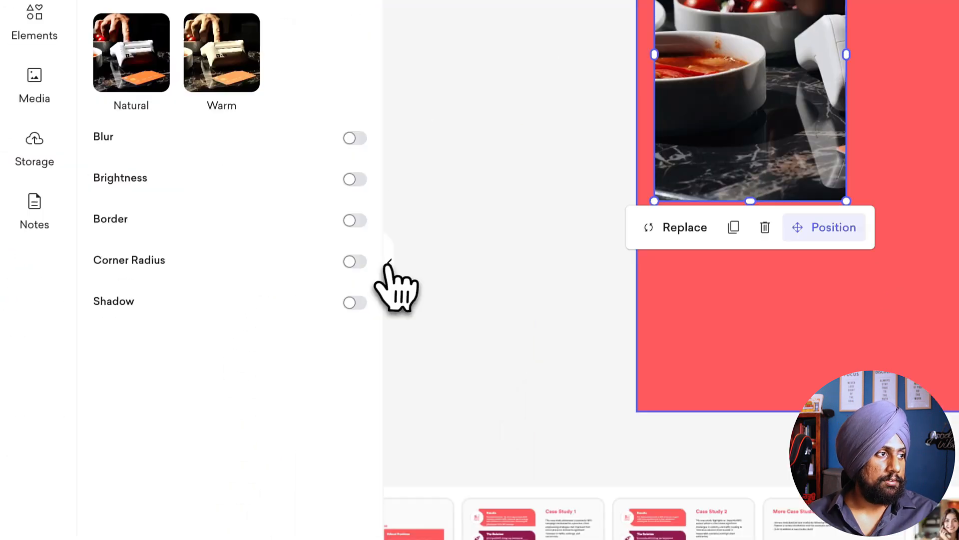
pyautogui.click(209, 511)
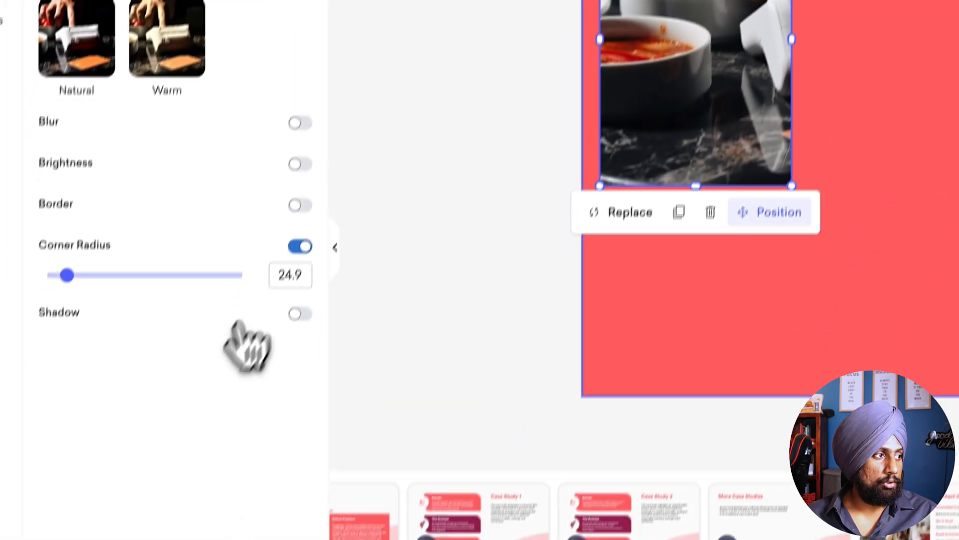
pyautogui.click(310, 279)
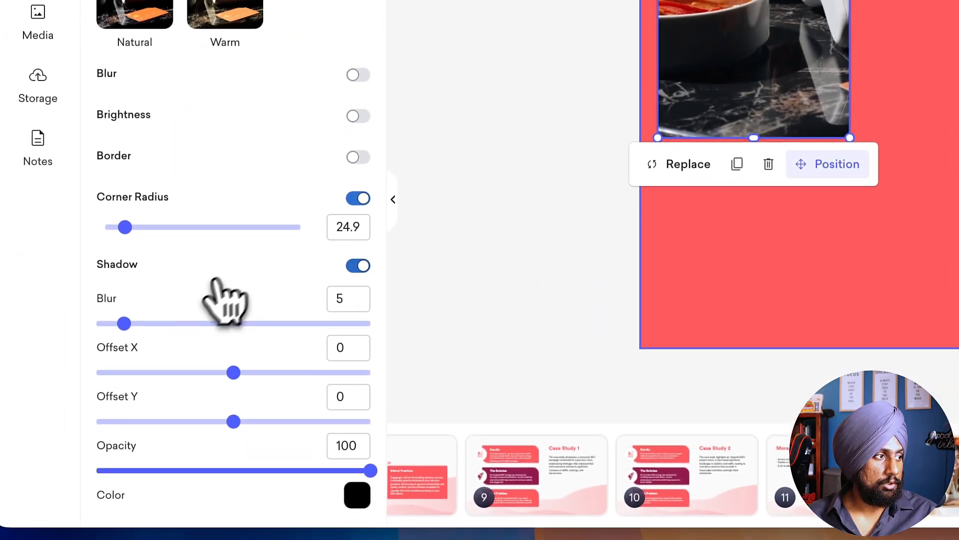
pyautogui.moveTo(124, 323); pyautogui.dragTo(520, 336)
pyautogui.moveTo(371, 470); pyautogui.dragTo(216, 470)
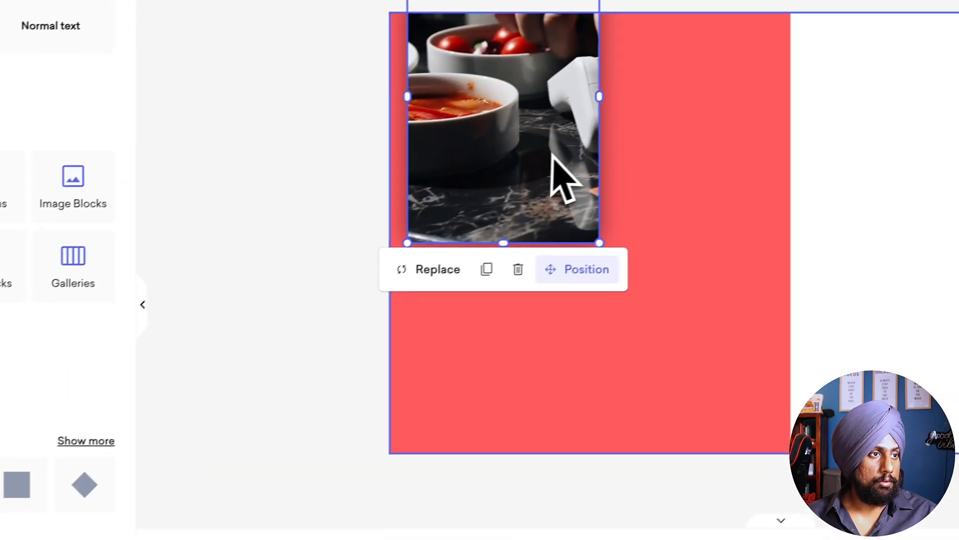
# Step: Place a duplicate of the photo below the original and shift the upper photo's crop to show the card reader
pyautogui.click(454, 248)
pyautogui.moveTo(537, 425); pyautogui.dragTo(543, 410)
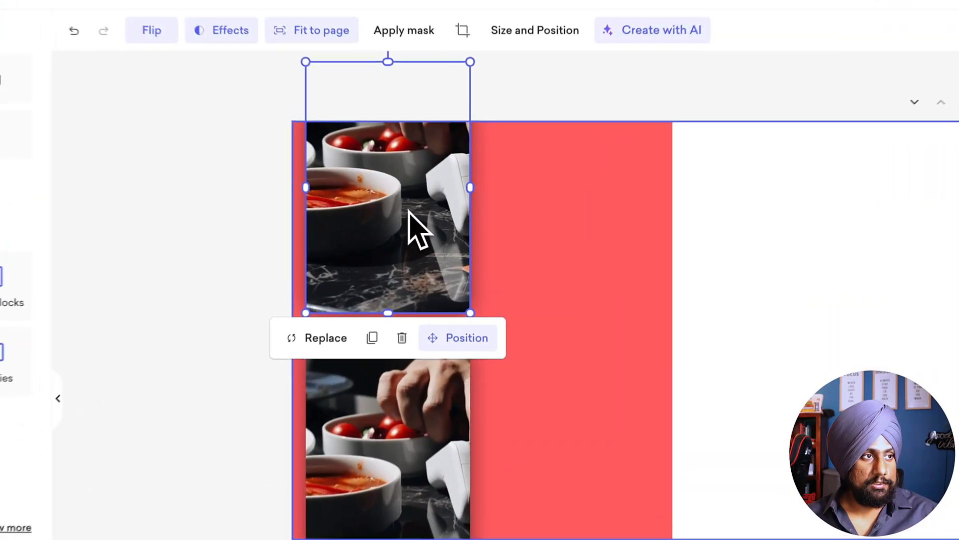
pyautogui.doubleClick(437, 214)
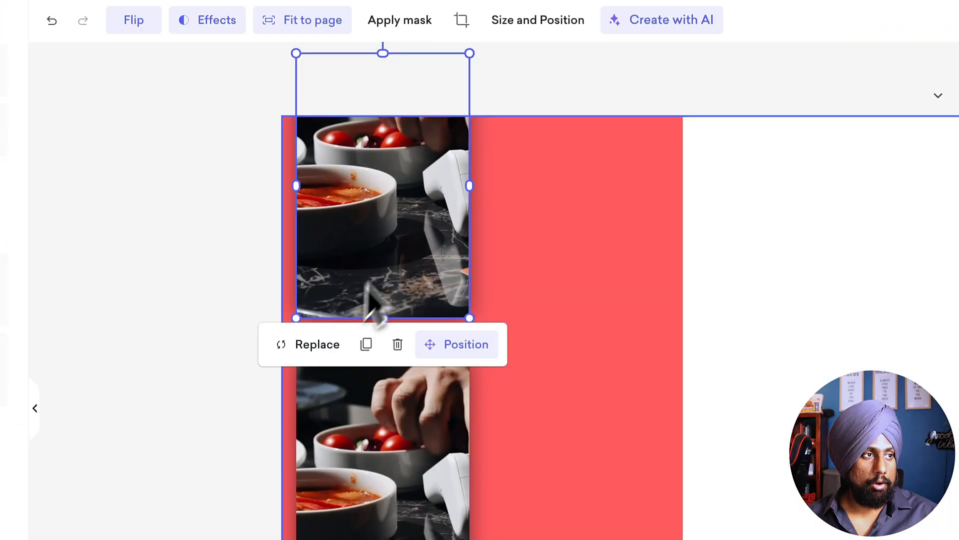
pyautogui.doubleClick(393, 251)
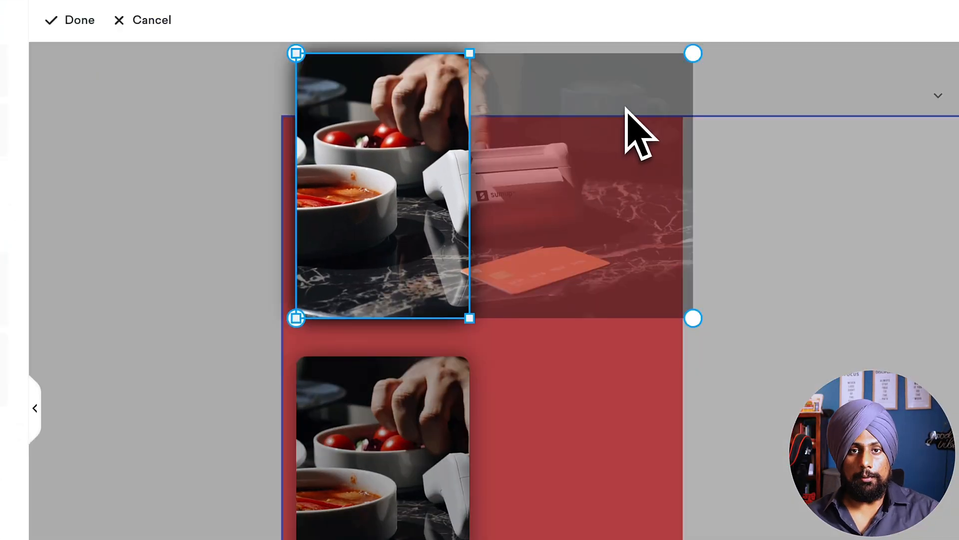
pyautogui.moveTo(629, 163); pyautogui.dragTo(517, 214)
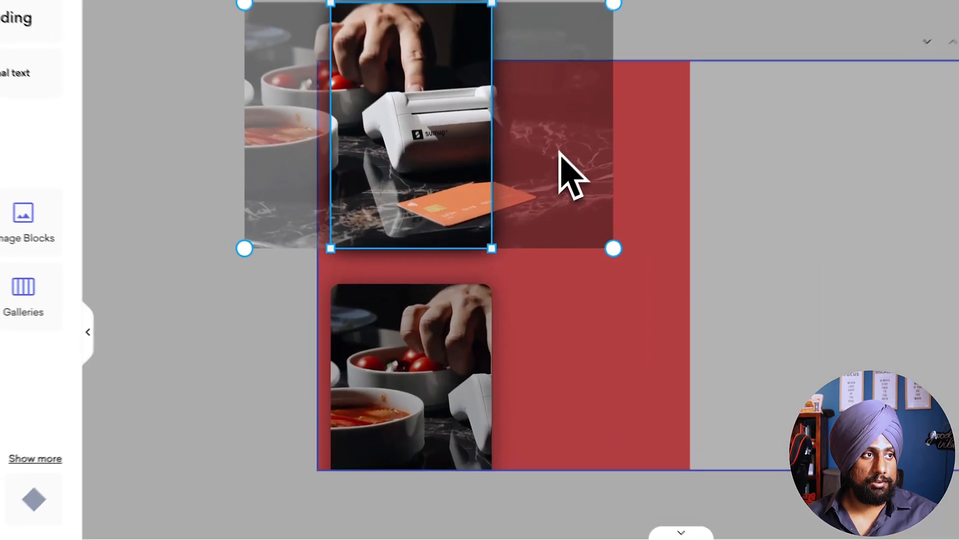
pyautogui.click(325, 308)
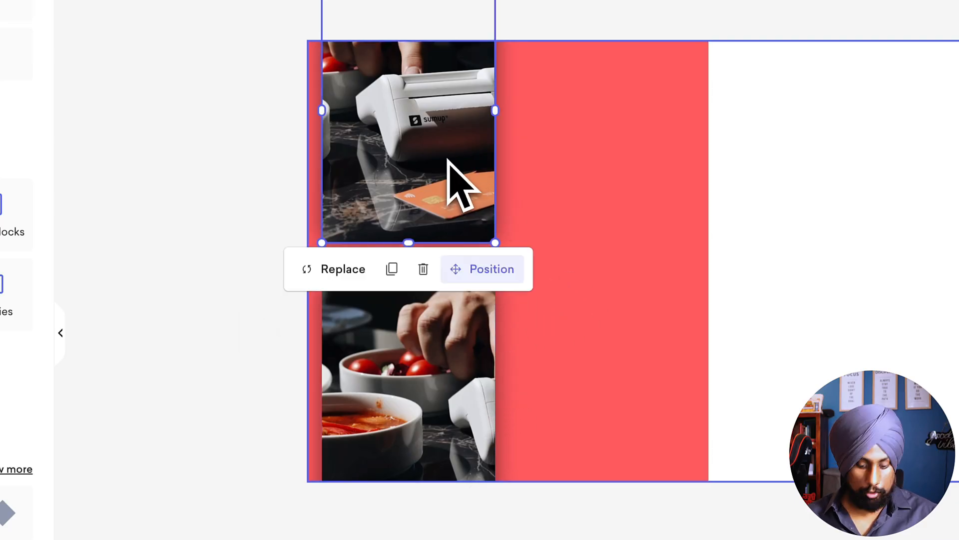
# Step: Duplicate the card-reader photo, shrink the copy to about 230 x 351, and stack three such copies as a second column
pyautogui.moveTo(447, 158); pyautogui.dragTo(623, 182)
pyautogui.moveTo(718, 296); pyautogui.dragTo(644, 170)
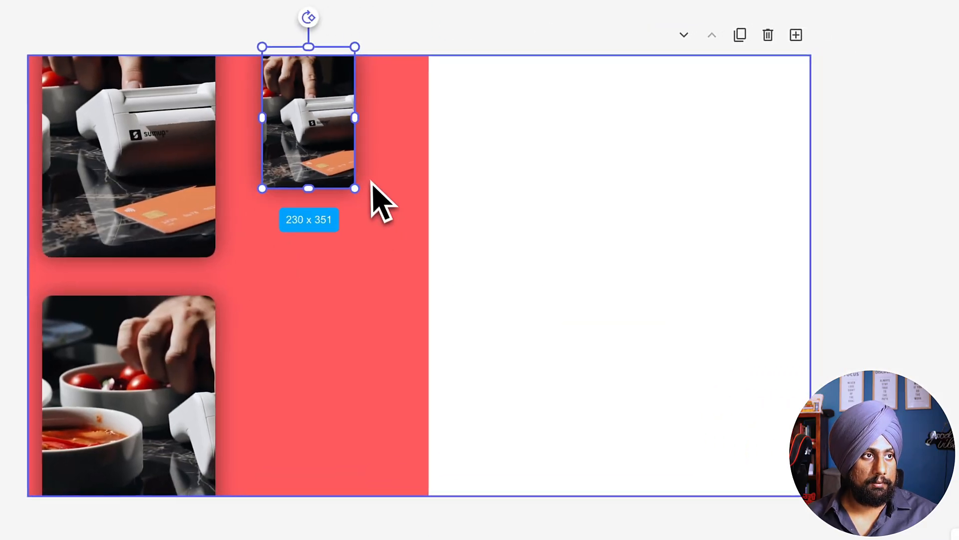
pyautogui.moveTo(597, 125); pyautogui.dragTo(589, 152)
pyautogui.hotkey('ctrl', 'd')
pyautogui.moveTo(309, 167); pyautogui.dragTo(315, 425)
pyautogui.hotkey('ctrl', 'd')
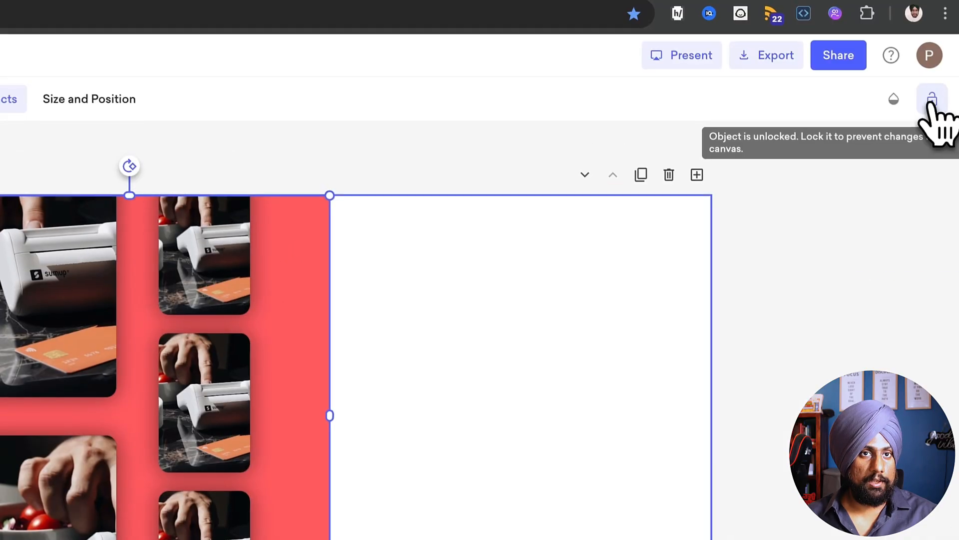
# Step: Add a shadow to the coral rectangle with blur 18 and a coral shadow colour
pyautogui.click(590, 99)
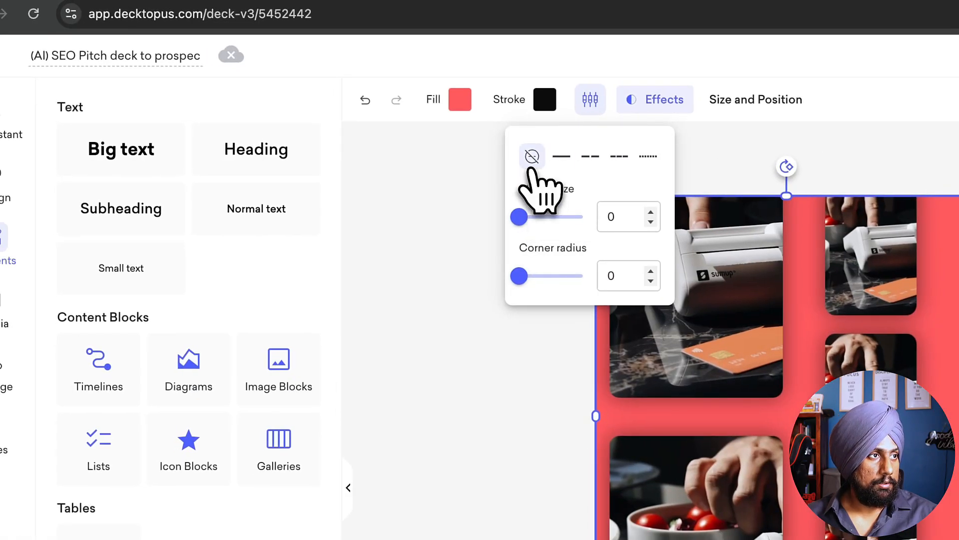
pyautogui.click(655, 100)
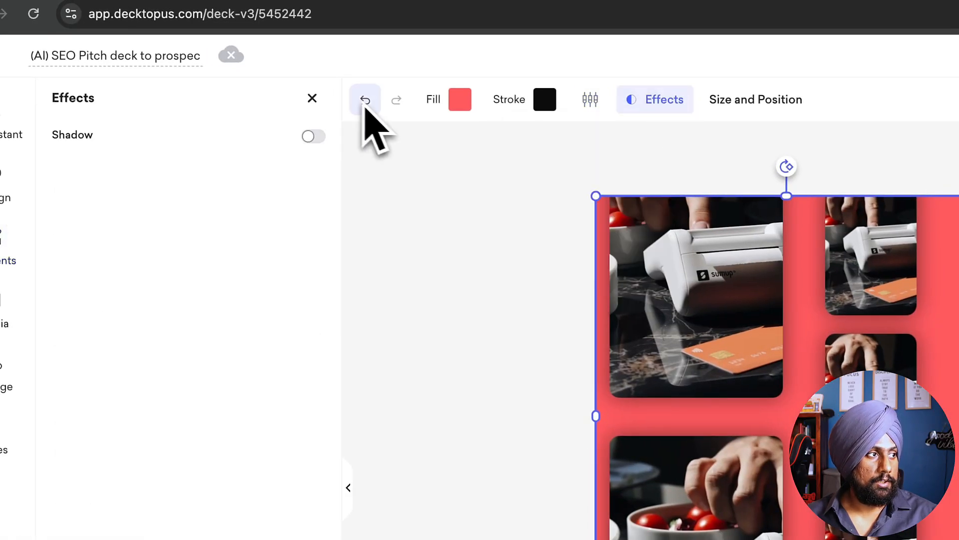
pyautogui.click(313, 136)
pyautogui.moveTo(107, 194); pyautogui.dragTo(264, 192)
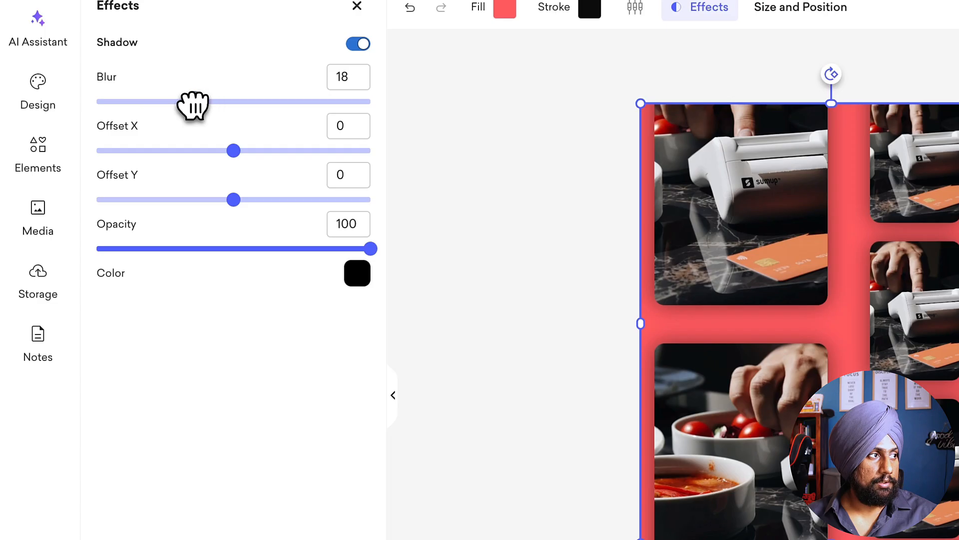
pyautogui.click(357, 274)
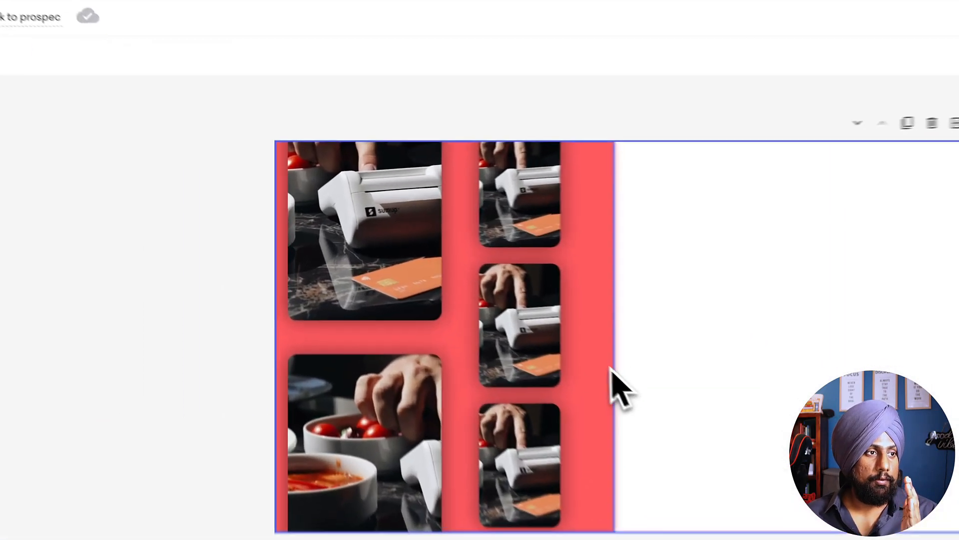
# Step: Set the coral rectangle's shadow blur to 50
pyautogui.click(490, 317)
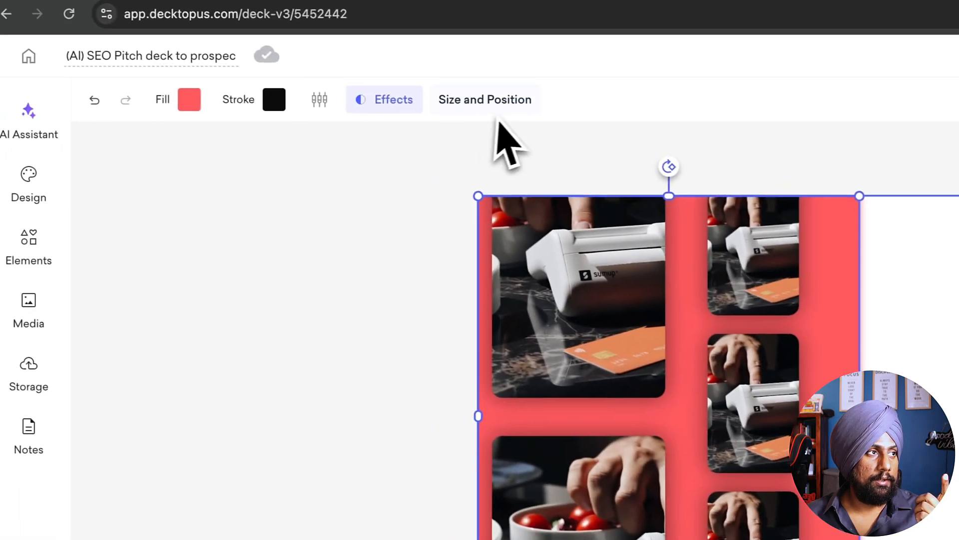
pyautogui.click(323, 82)
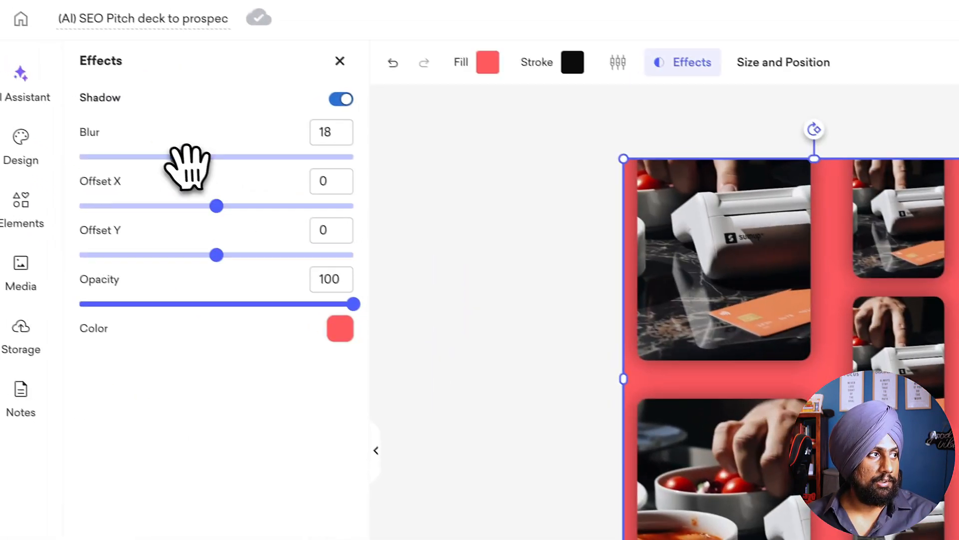
pyautogui.moveTo(197, 196); pyautogui.dragTo(385, 213)
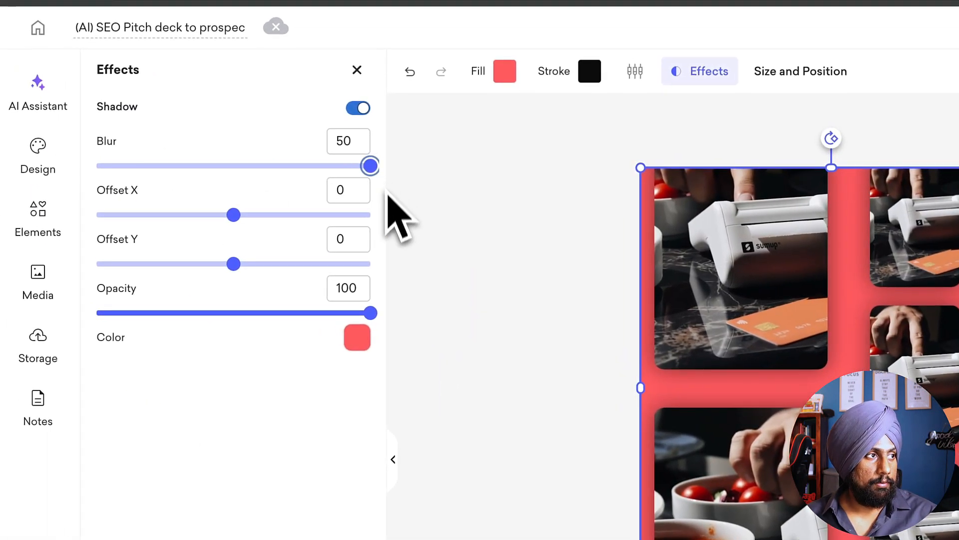
pyautogui.click(439, 272)
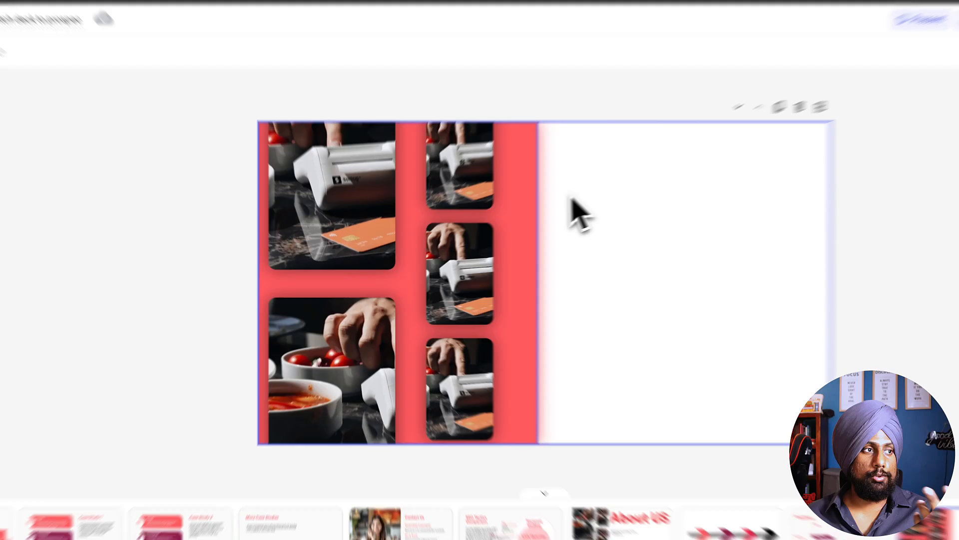
# Step: Delete the coral rectangle and all the gallery photos from the slide
pyautogui.click(492, 217)
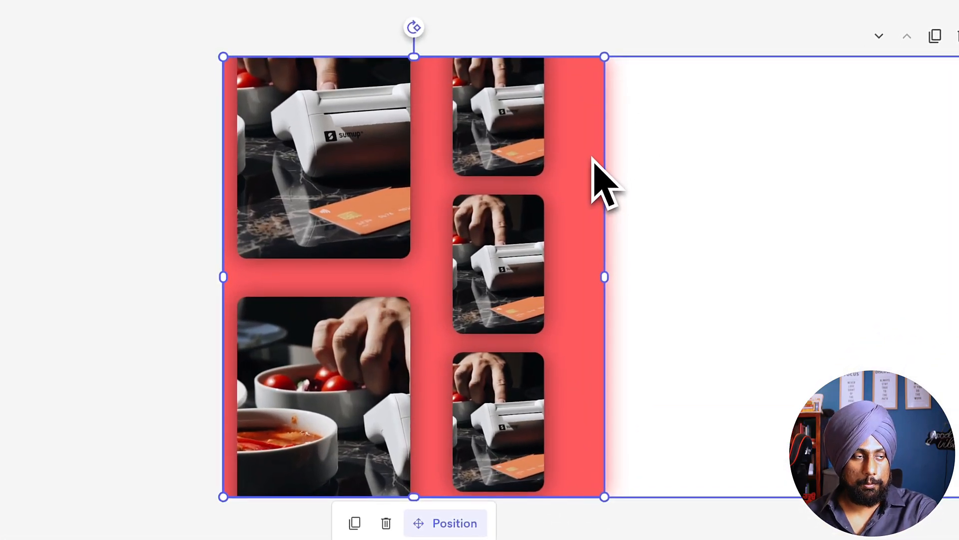
pyautogui.press('Delete')
pyautogui.moveTo(654, 137); pyautogui.dragTo(322, 412)
pyautogui.press('Delete')
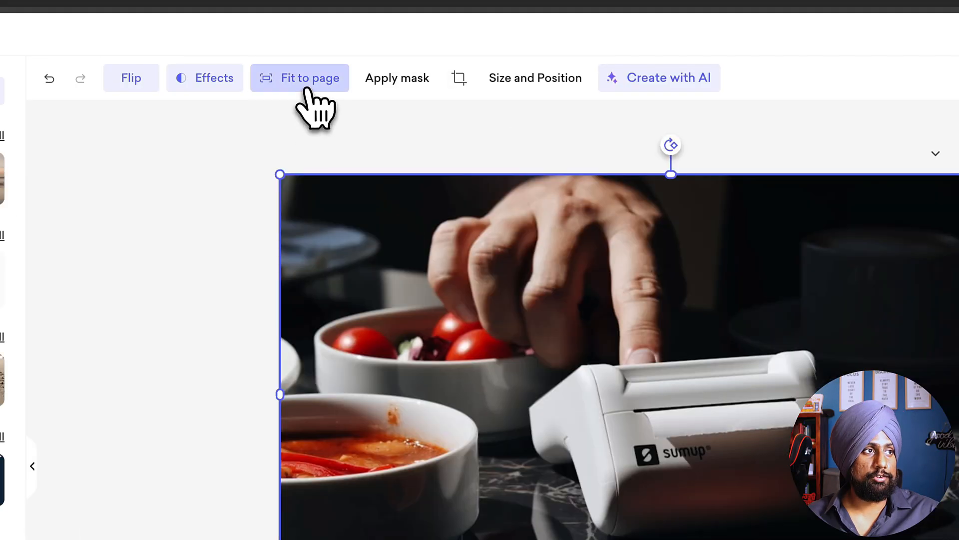
# Step: Try fitting the card-reader photo to the whole page and undo the fit
pyautogui.click(307, 90)
pyautogui.click(520, 123)
pyautogui.click(579, 306)
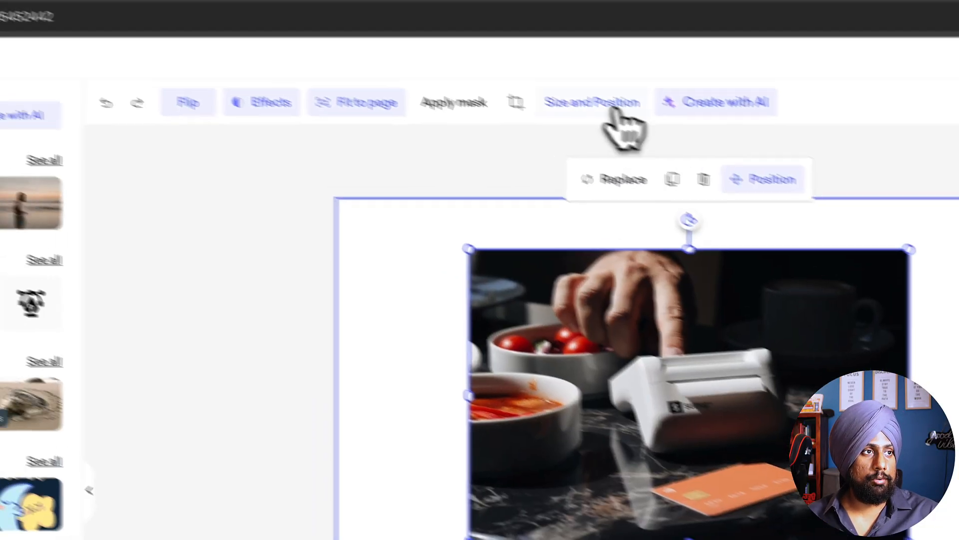
# Step: Bring up the size and position settings of the card-reader photo
pyautogui.click(615, 105)
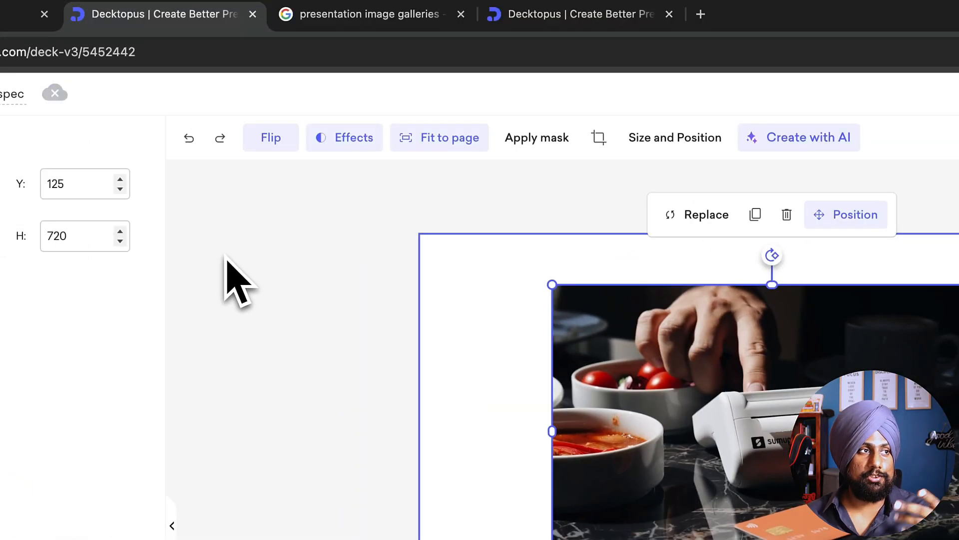
pyautogui.click(225, 255)
pyautogui.click(434, 310)
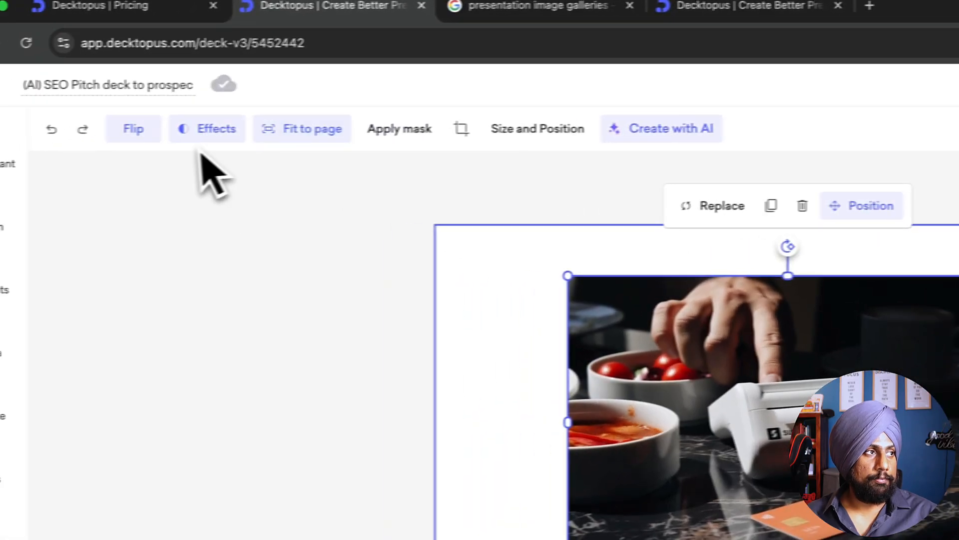
pyautogui.click(374, 311)
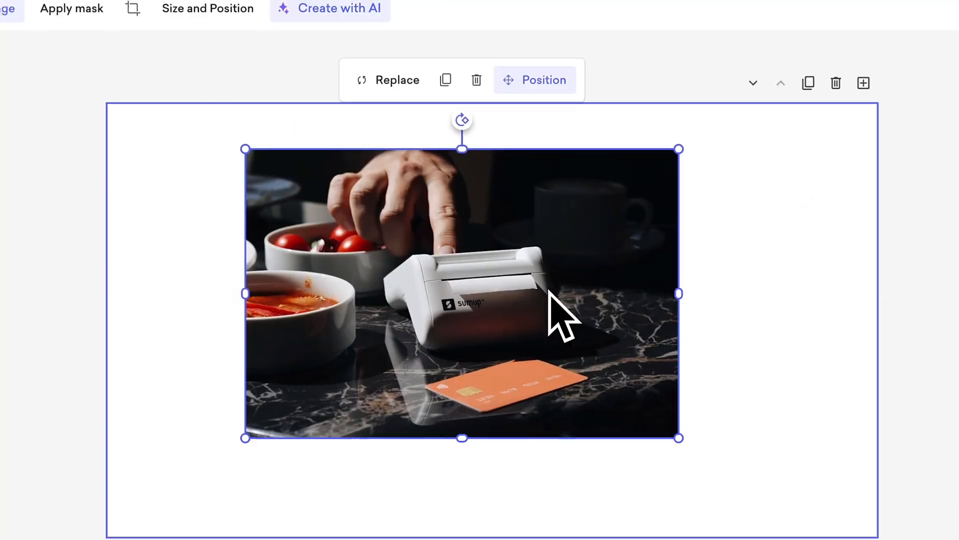
pyautogui.moveTo(549, 287); pyautogui.dragTo(553, 283)
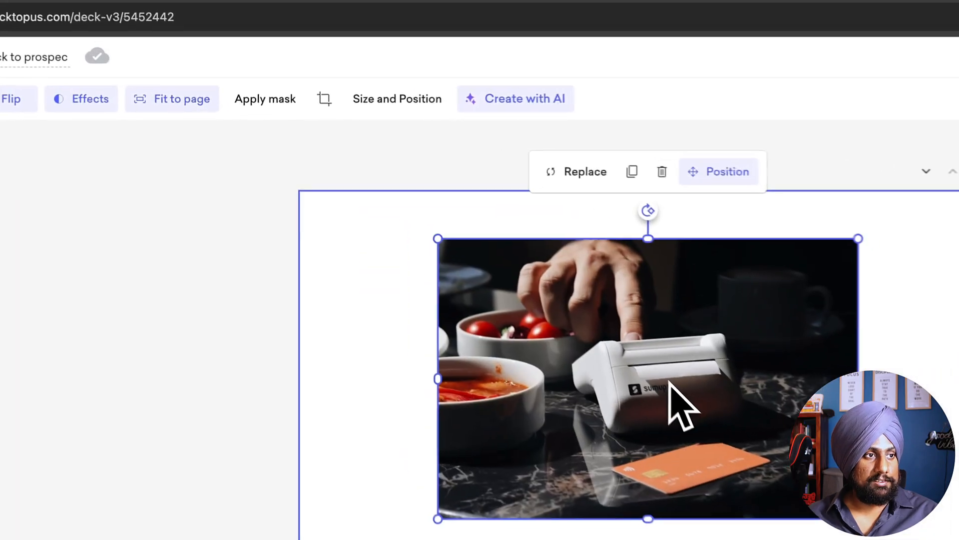
# Step: Mask the card-reader photo with the six-petal flower shape
pyautogui.click(252, 106)
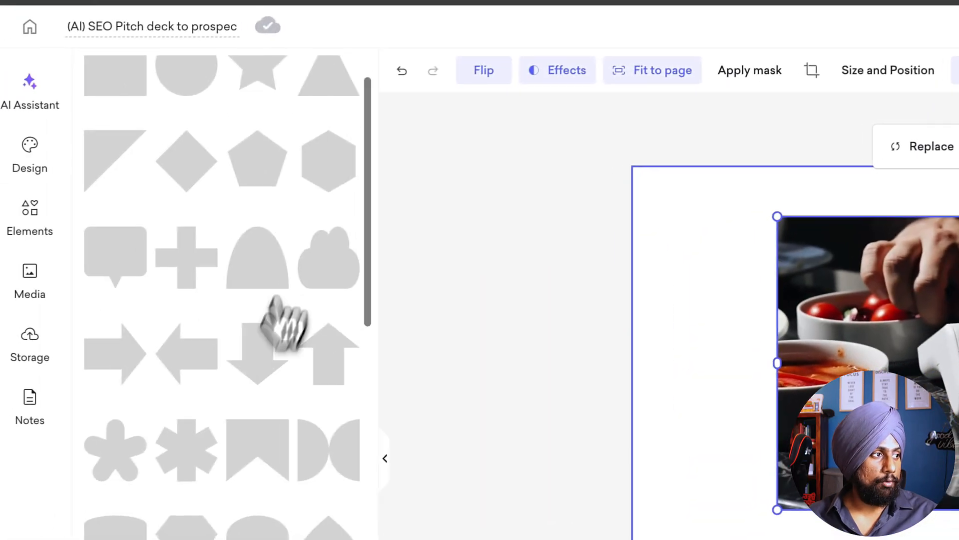
pyautogui.scroll(-15, 217, 415)
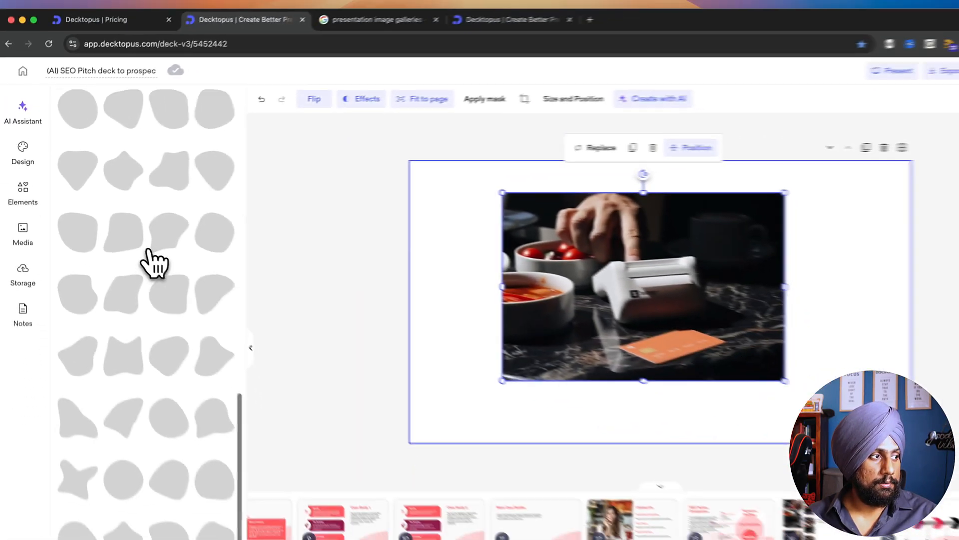
pyautogui.scroll(10, 152, 263)
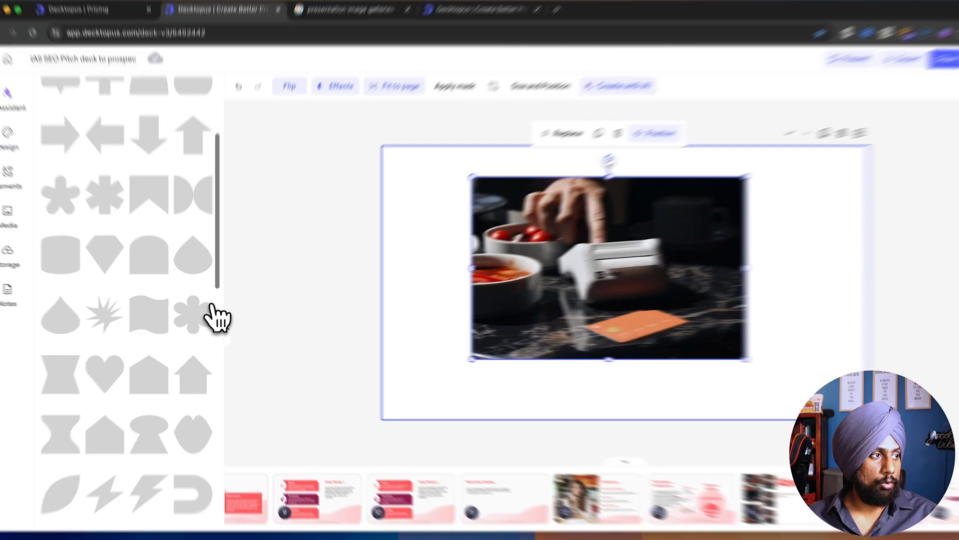
pyautogui.click(200, 320)
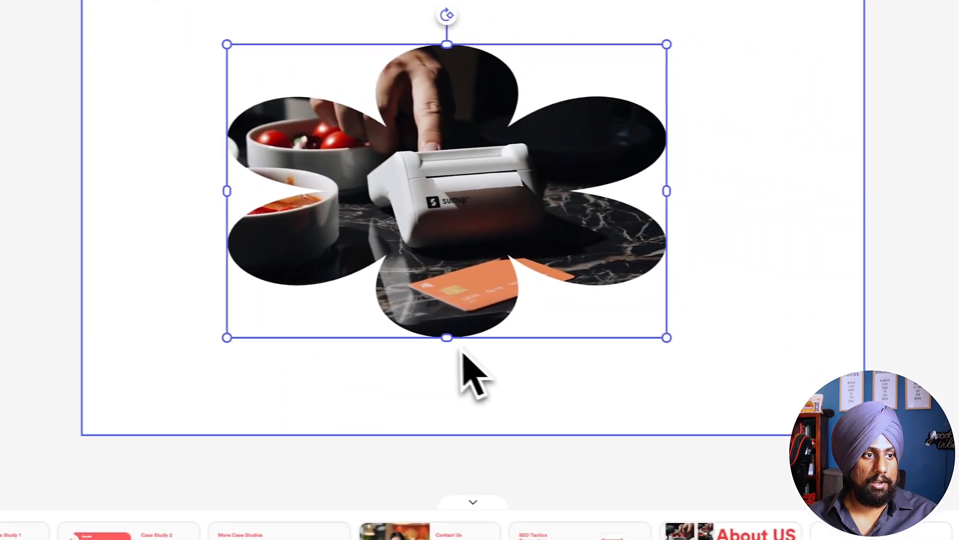
# Step: Resize the flower-masked photo to a small, nearly square frame near the slide's upper-left area
pyautogui.moveTo(447, 337); pyautogui.dragTo(431, 433)
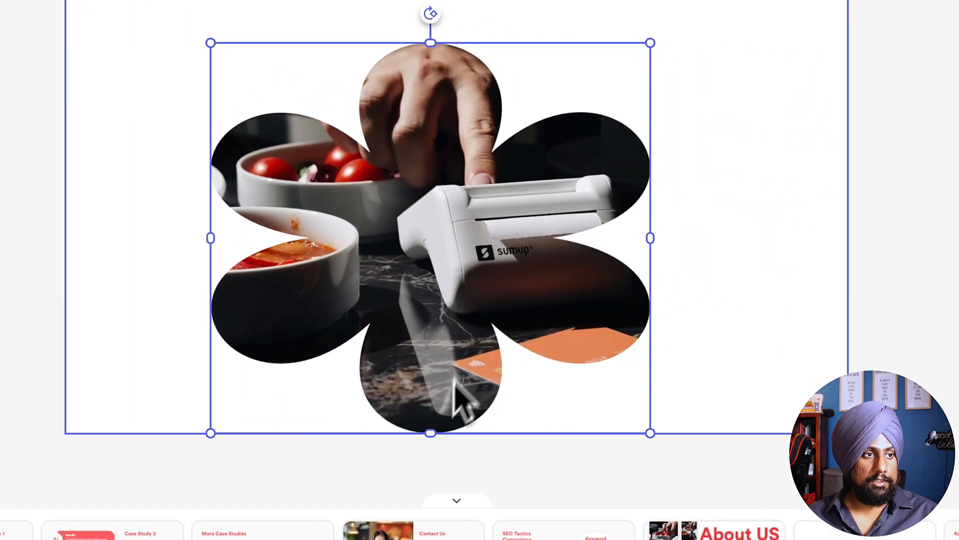
pyautogui.moveTo(452, 377); pyautogui.dragTo(422, 351)
pyautogui.moveTo(606, 407); pyautogui.dragTo(491, 272)
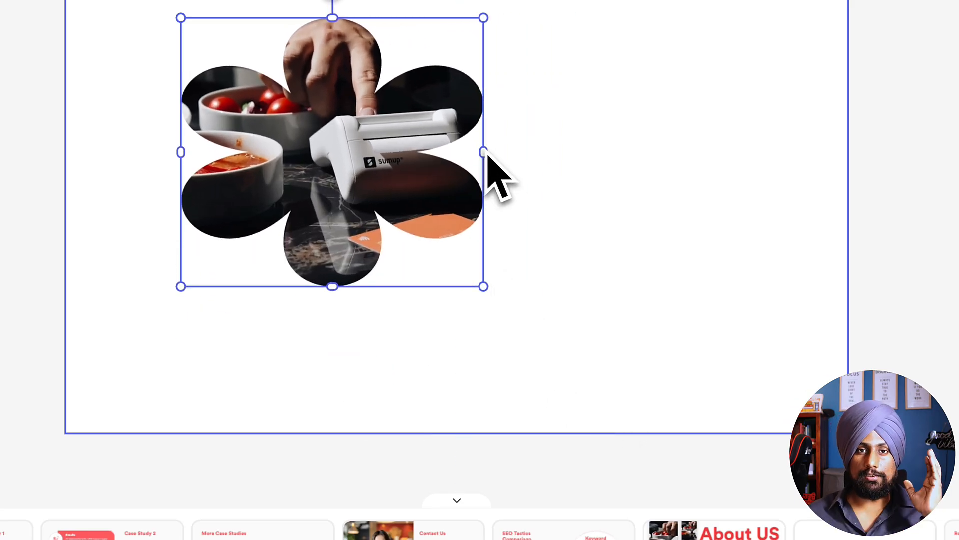
pyautogui.moveTo(484, 153); pyautogui.dragTo(394, 191)
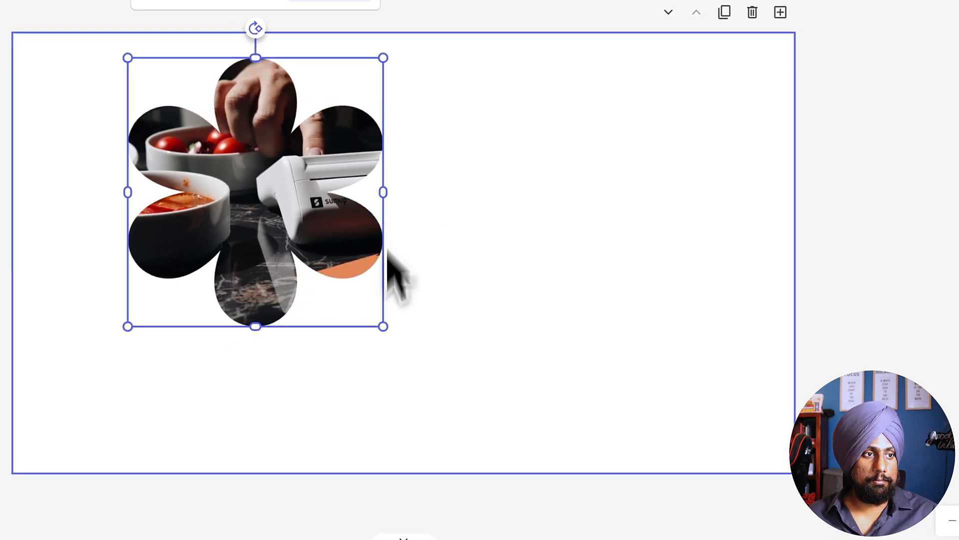
pyautogui.moveTo(383, 327); pyautogui.dragTo(342, 274)
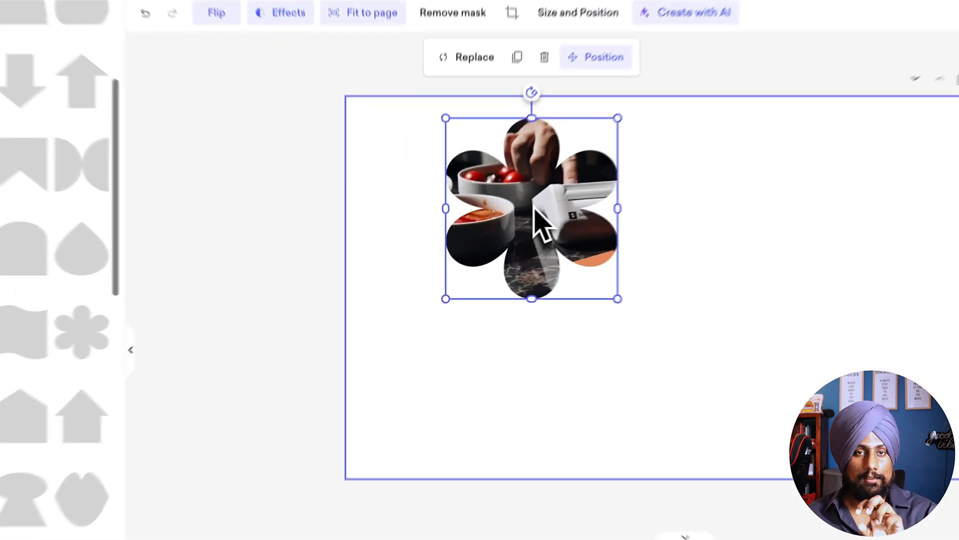
# Step: Shift the picture inside the flower mask so the card reader and orange card sit in its centre
pyautogui.doubleClick(491, 233)
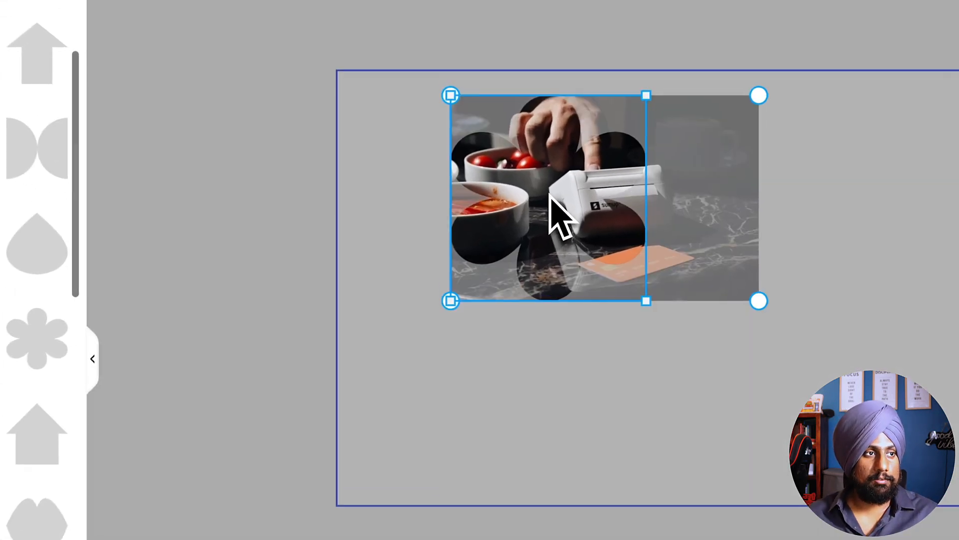
pyautogui.moveTo(607, 197); pyautogui.dragTo(555, 203)
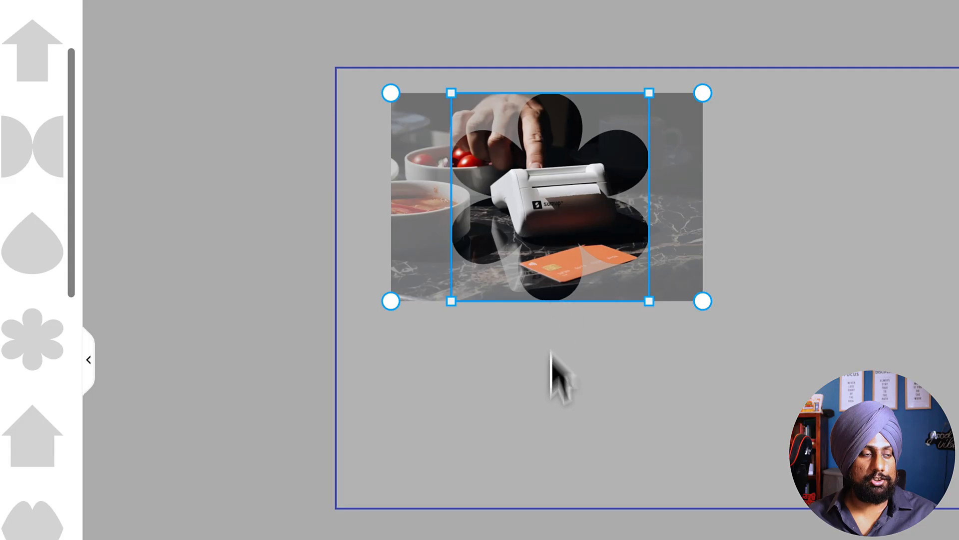
pyautogui.click(549, 436)
# Step: Try a coral border of width 12 on the flower-masked photo and turn it off again
pyautogui.click(478, 290)
pyautogui.click(209, 70)
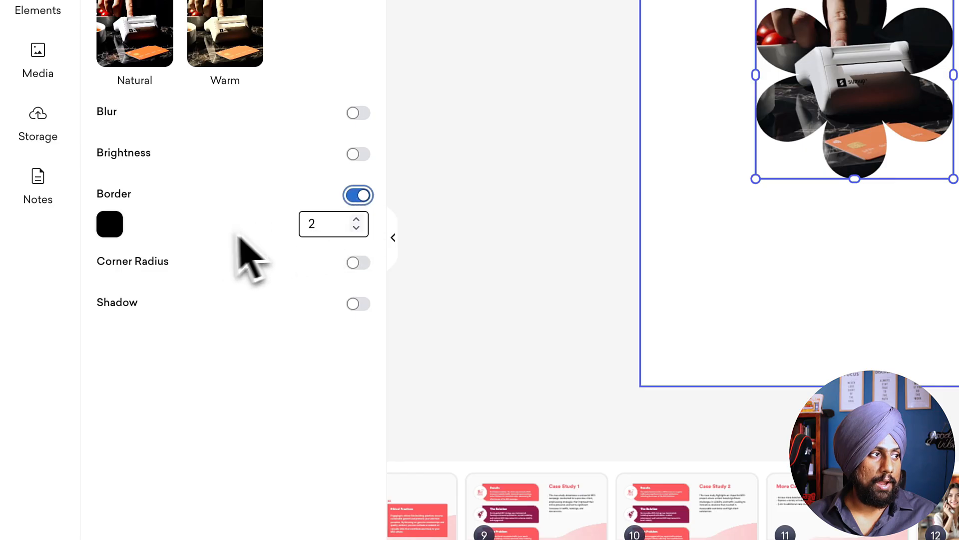
pyautogui.click(113, 225)
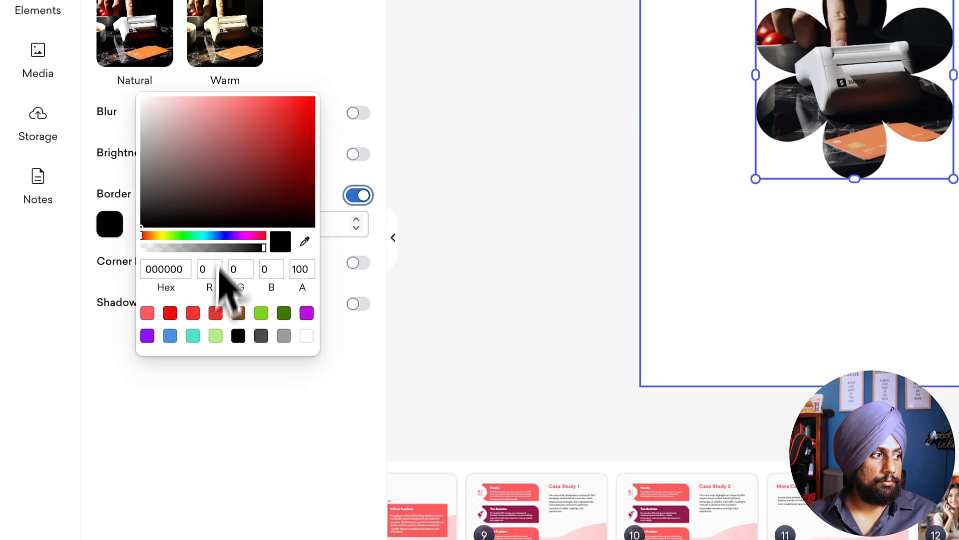
pyautogui.click(220, 394)
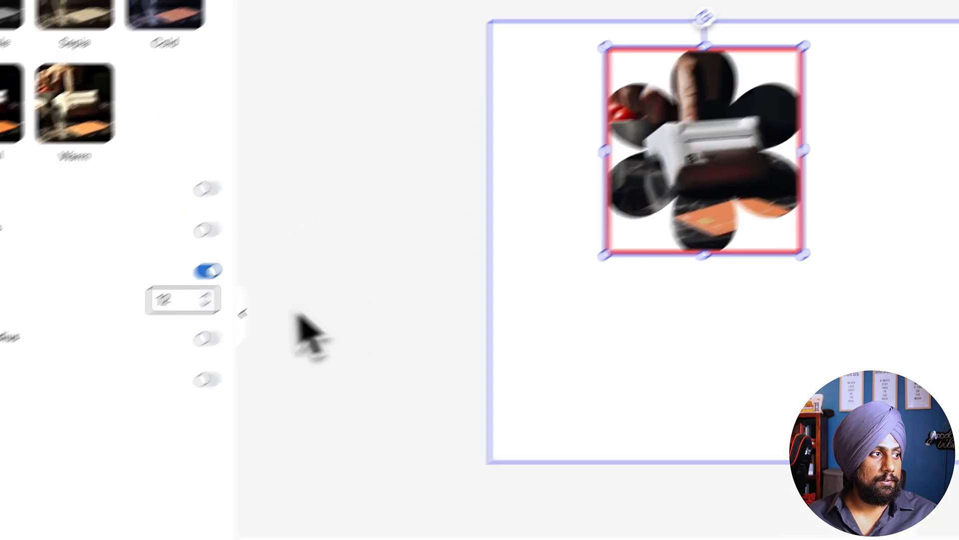
pyautogui.click(358, 194)
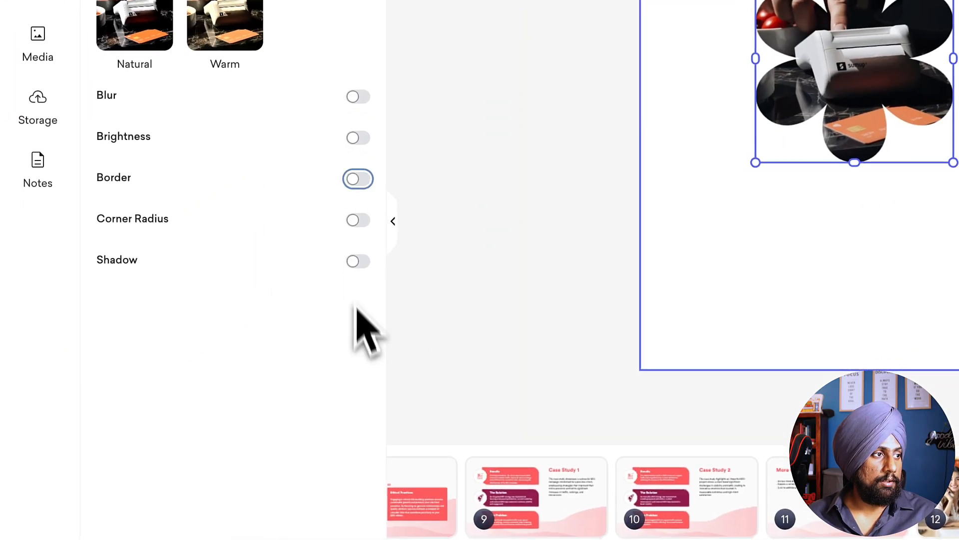
# Step: Try a black shadow with blur 50 on the flower-masked photo
pyautogui.click(358, 261)
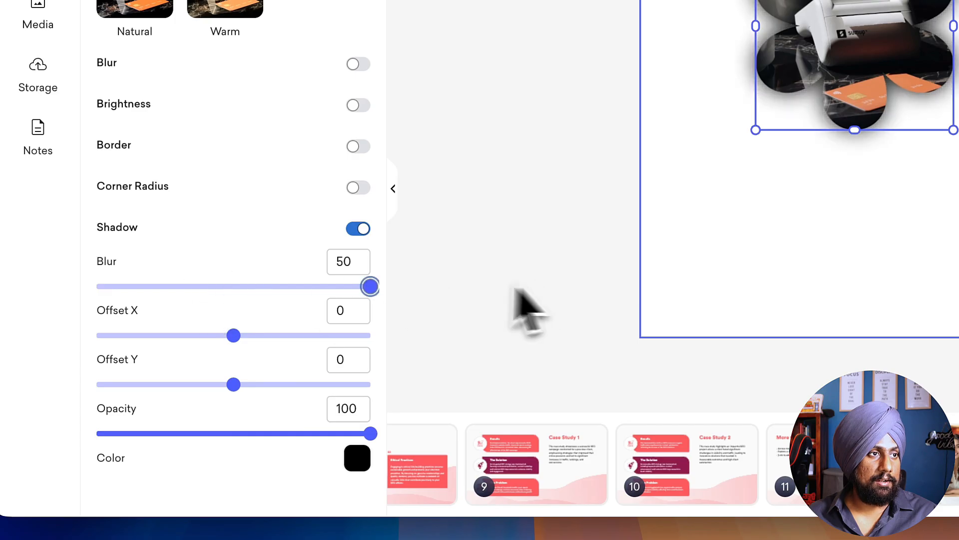
pyautogui.click(507, 278)
pyautogui.click(746, 79)
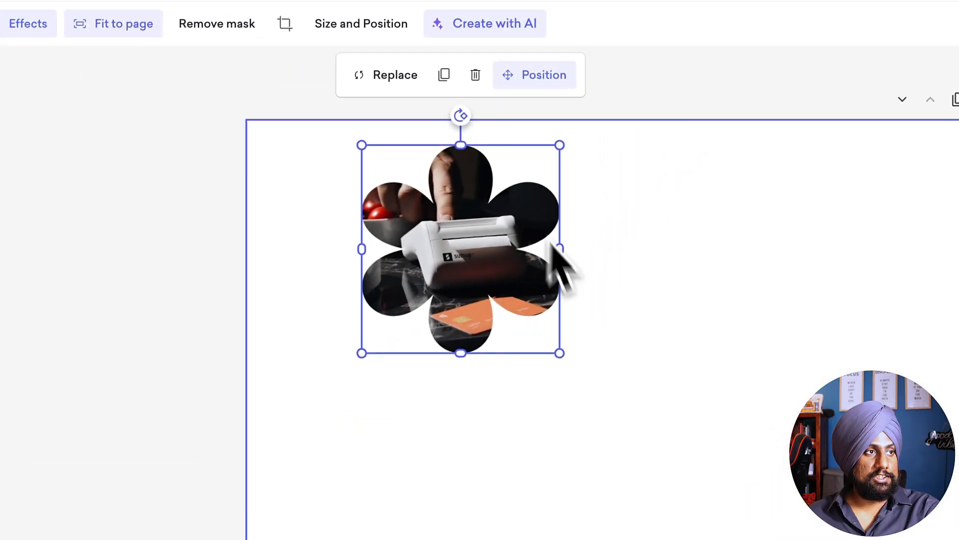
# Step: Delete the flower-masked photo and insert the original card-reader photo from the media library again
pyautogui.press('Delete')
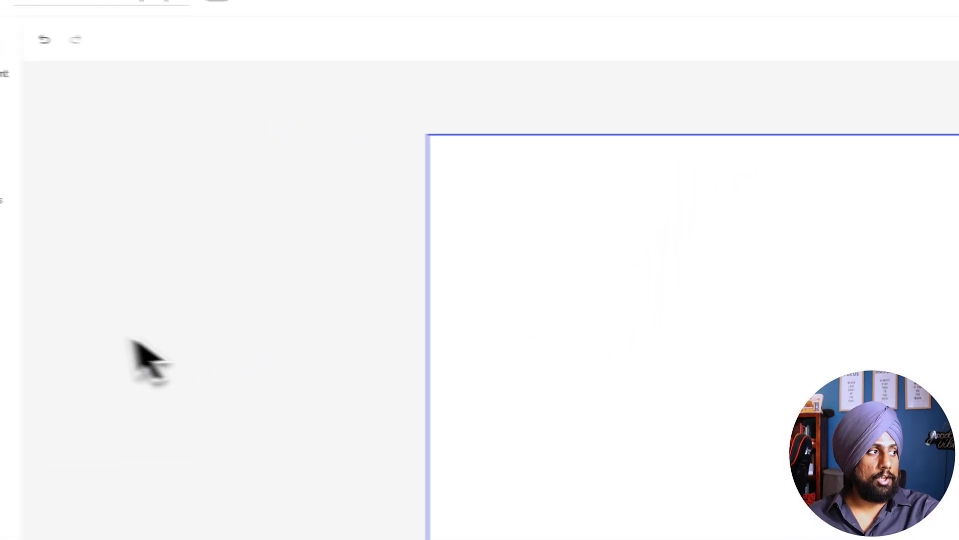
pyautogui.click(33, 256)
pyautogui.click(152, 165)
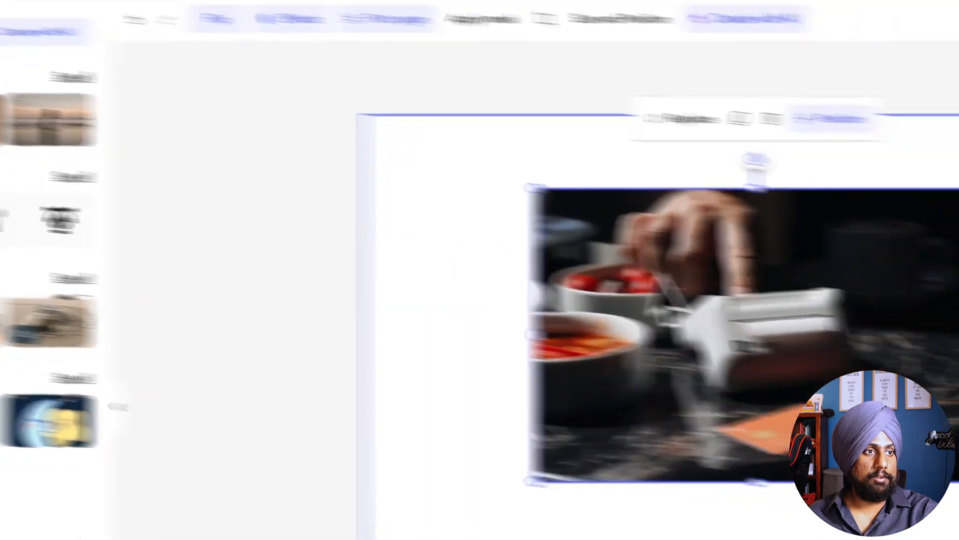
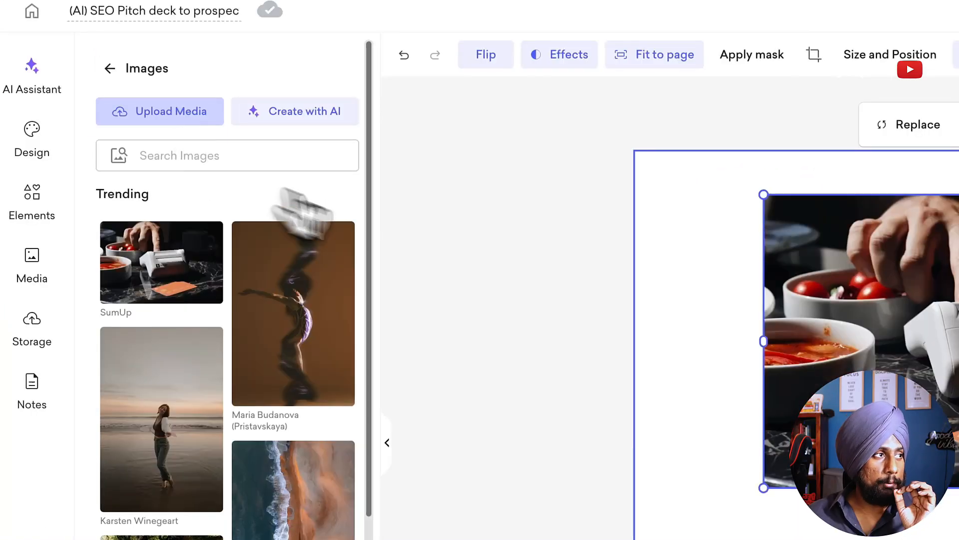
# Step: Mask the card-reader photo with the custom logo-orange.svg shape from the Downloads folder
pyautogui.click(163, 111)
pyautogui.scroll(-5, 319, 283)
pyautogui.scroll(-3, 320, 283)
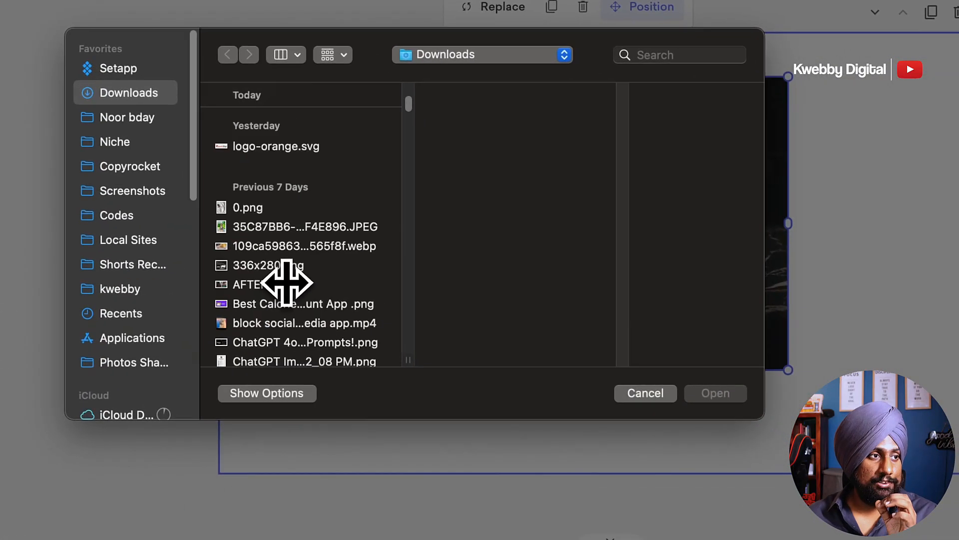
pyautogui.click(327, 154)
pyautogui.click(738, 399)
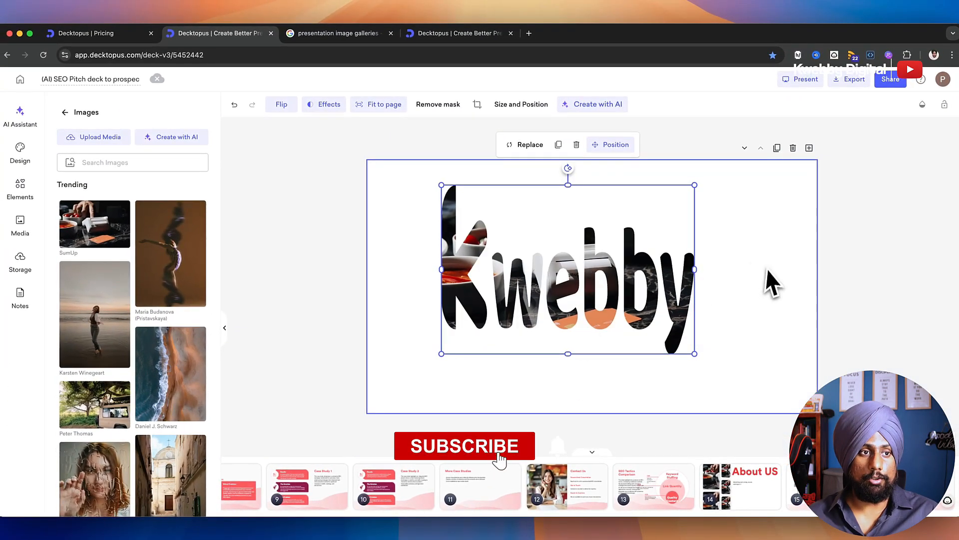
# Step: Resize the Kwebby-masked photo on the slide and reposition the picture inside the lettering
pyautogui.moveTo(694, 269); pyautogui.dragTo(788, 268)
pyautogui.moveTo(788, 354); pyautogui.dragTo(696, 281)
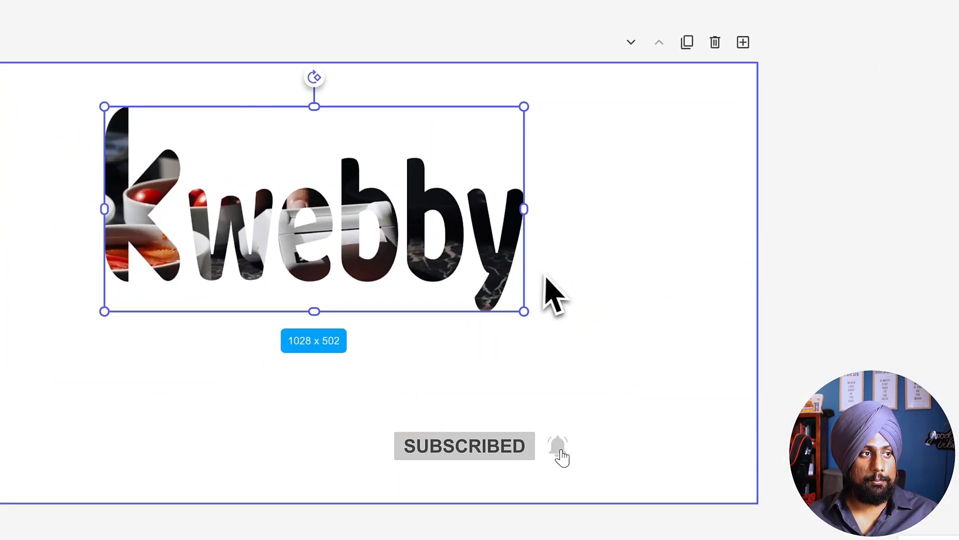
pyautogui.doubleClick(397, 229)
pyautogui.moveTo(398, 230)
pyautogui.mouseDown()
pyautogui.moveTo(410, 188)
pyautogui.moveTo(409, 235)
pyautogui.mouseUp()
pyautogui.click(398, 354)
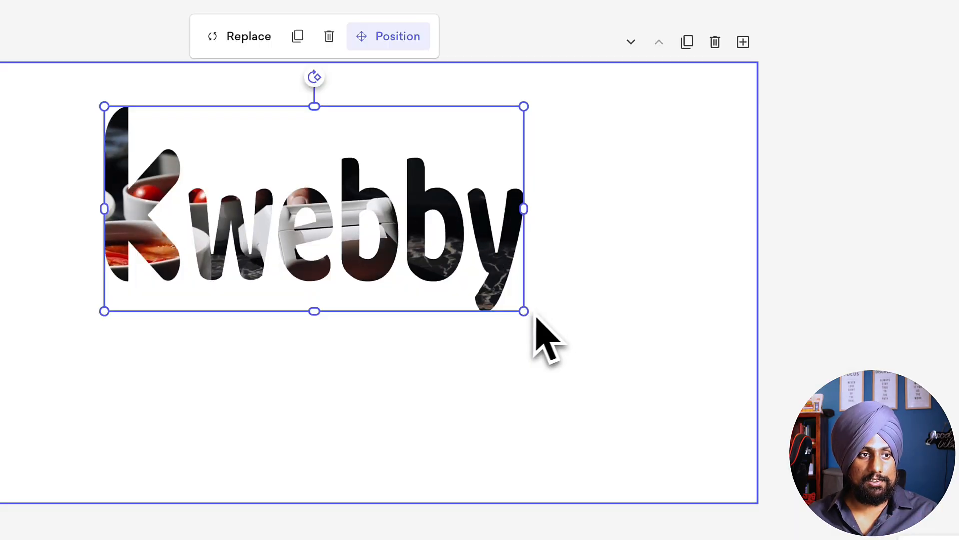
pyautogui.moveTo(528, 313); pyautogui.dragTo(458, 223)
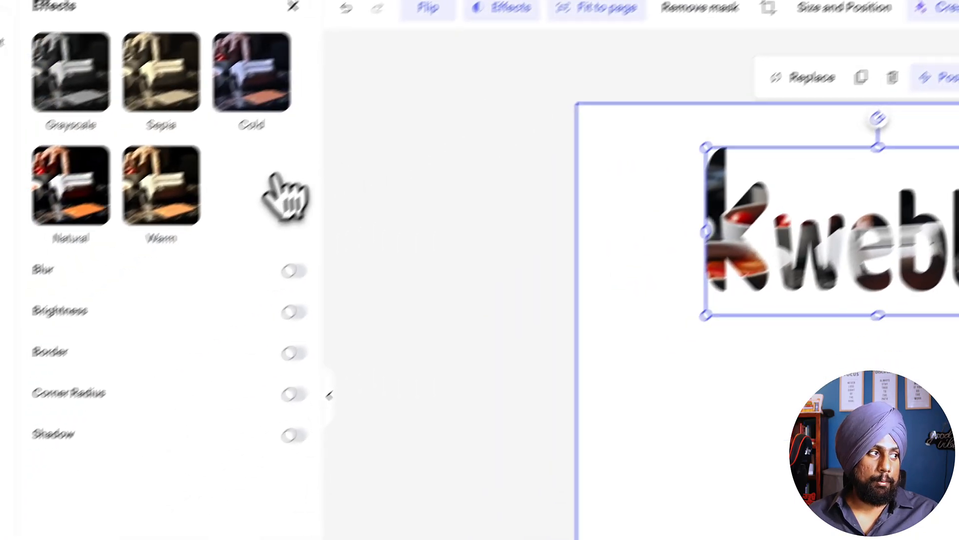
# Step: Remove the Kwebby mask from the card-reader photo
pyautogui.click(291, 434)
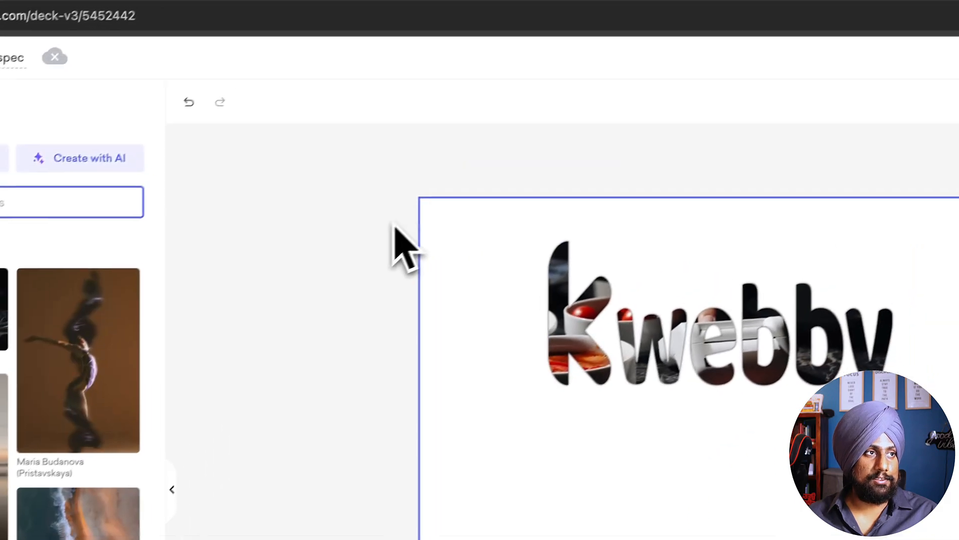
pyautogui.click(650, 324)
pyautogui.click(525, 115)
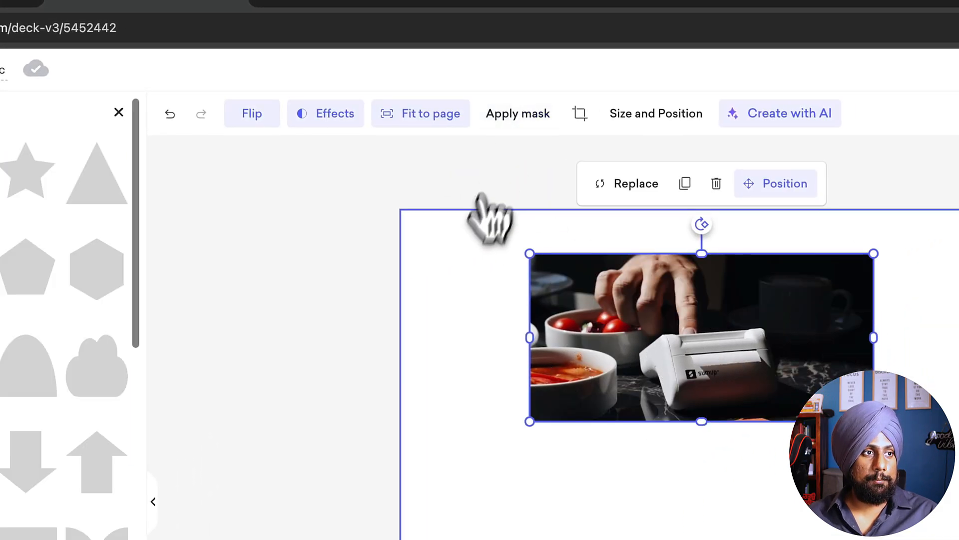
pyautogui.click(465, 243)
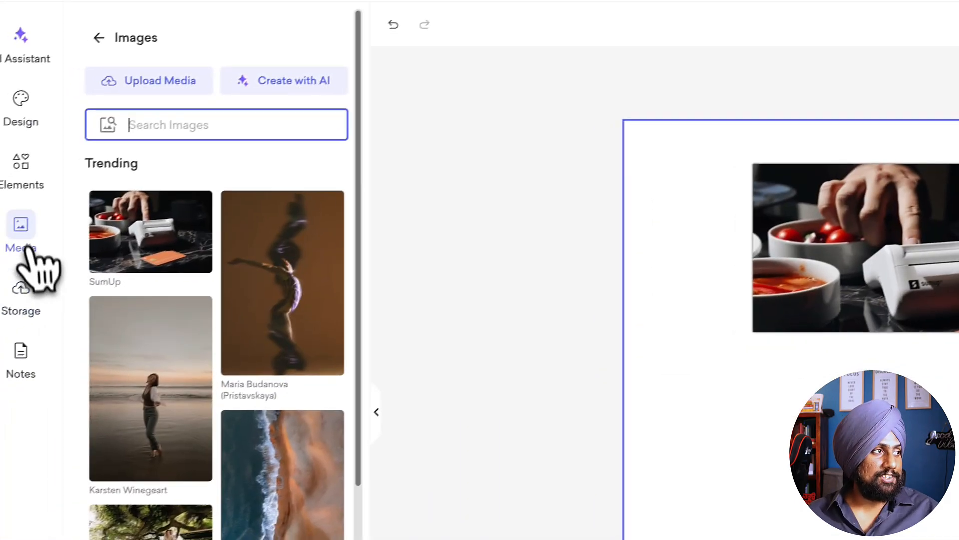
# Step: Clear the card-reader photo from the slide and insert the Short team list II content block
pyautogui.click(20, 165)
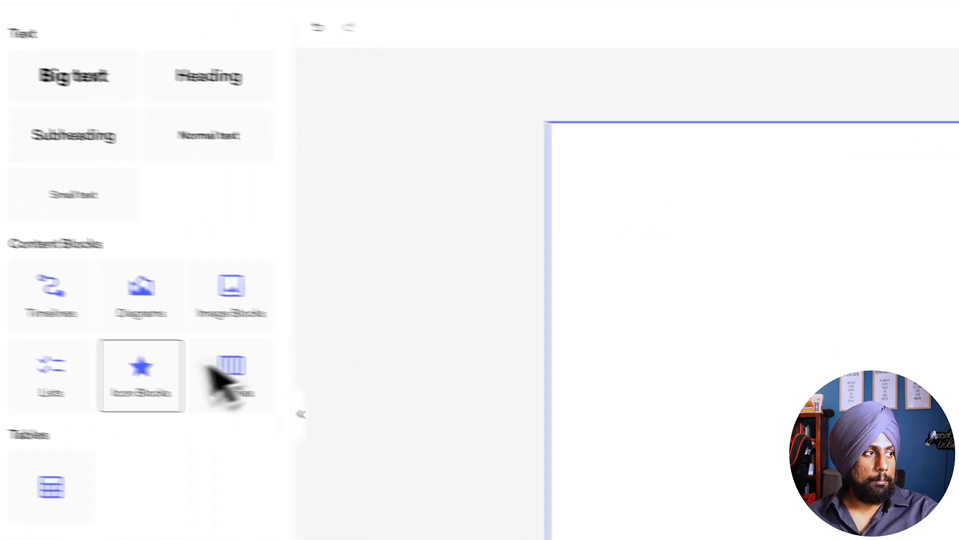
pyautogui.click(144, 370)
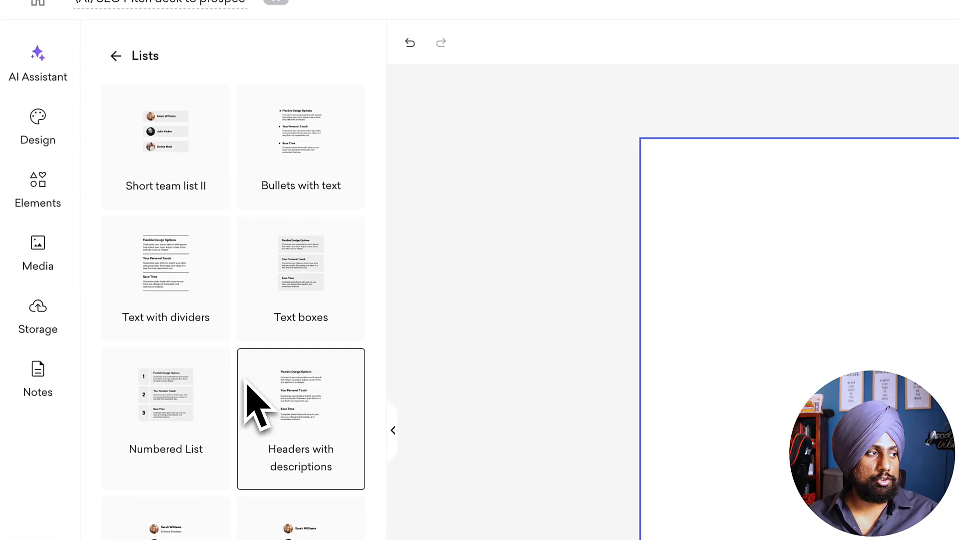
pyautogui.click(170, 137)
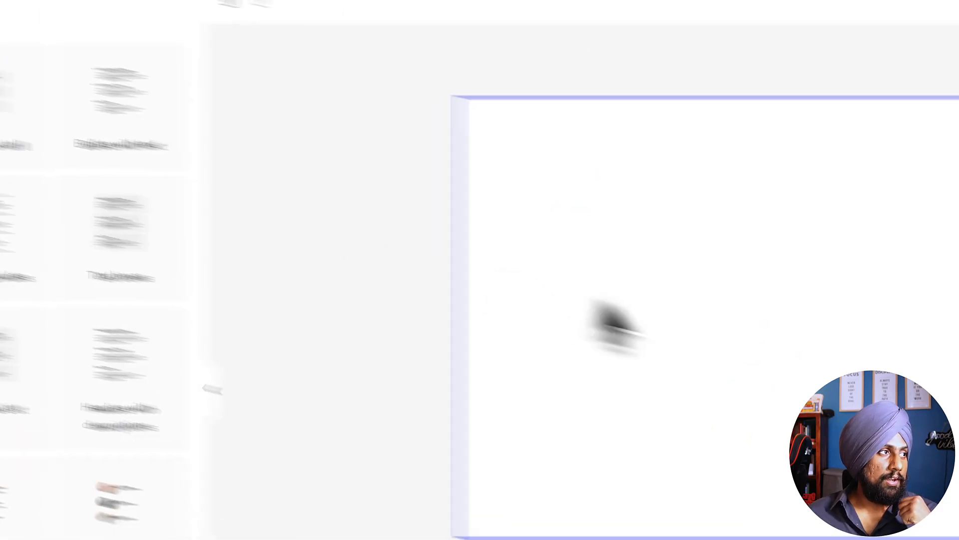
# Step: Fill the three team list cards with pale pinkish grey, light grey and darker grey from first to third
pyautogui.click(562, 320)
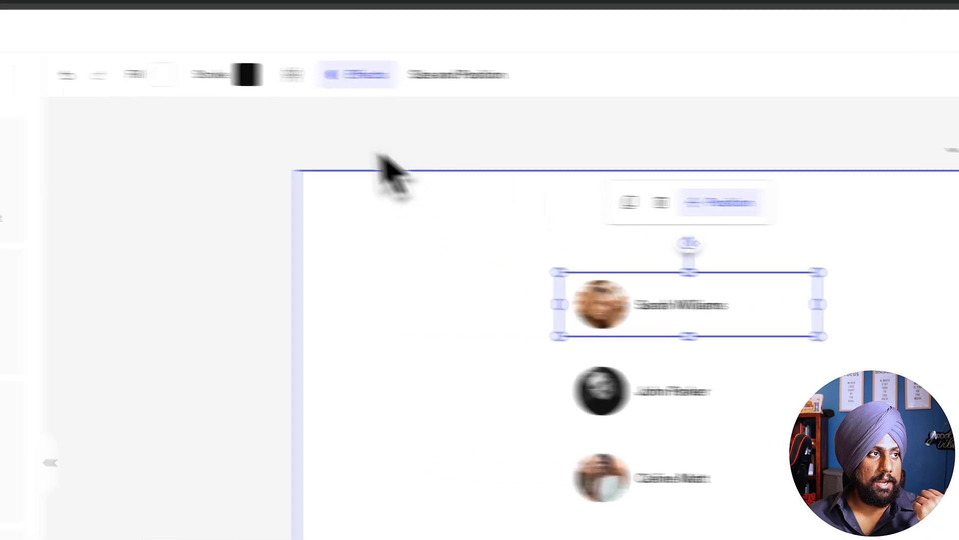
pyautogui.click(10, 69)
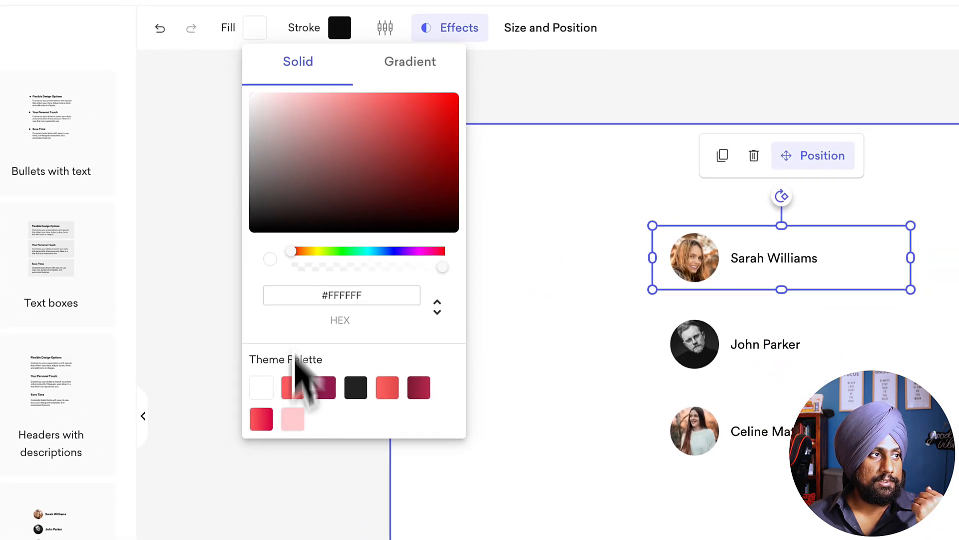
pyautogui.moveTo(261, 156); pyautogui.dragTo(261, 160)
pyautogui.click(878, 357)
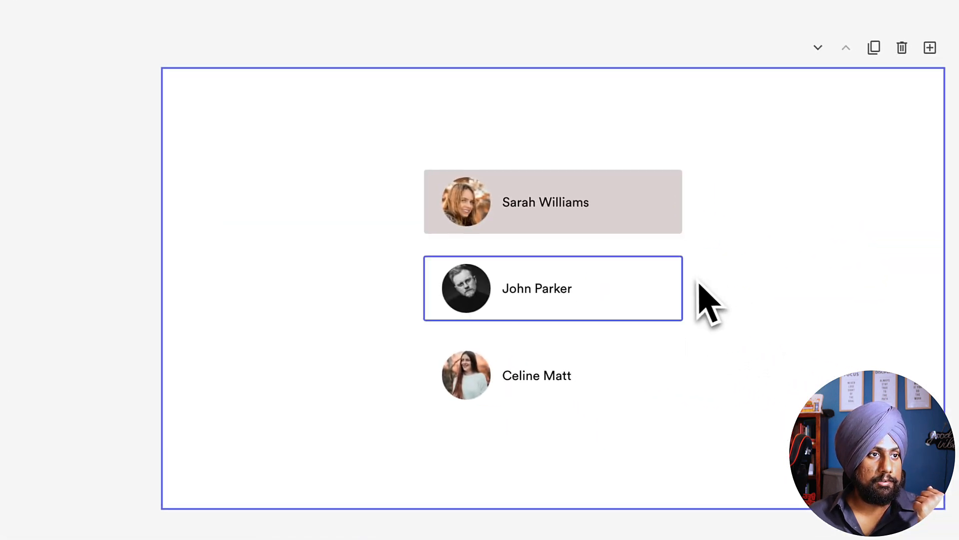
pyautogui.click(894, 345)
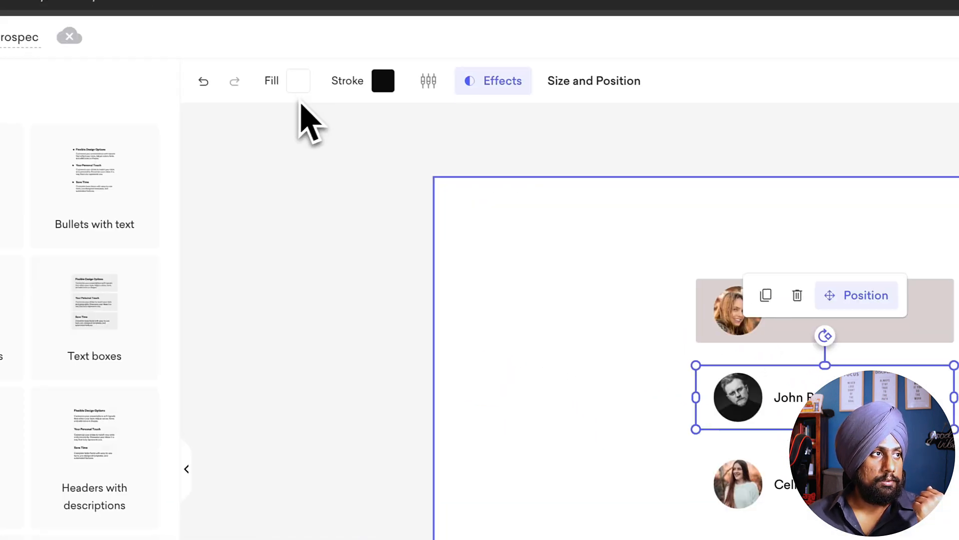
pyautogui.click(256, 31)
pyautogui.click(328, 233)
pyautogui.moveTo(307, 180)
pyautogui.mouseDown()
pyautogui.moveTo(306, 235)
pyautogui.moveTo(310, 219)
pyautogui.mouseUp()
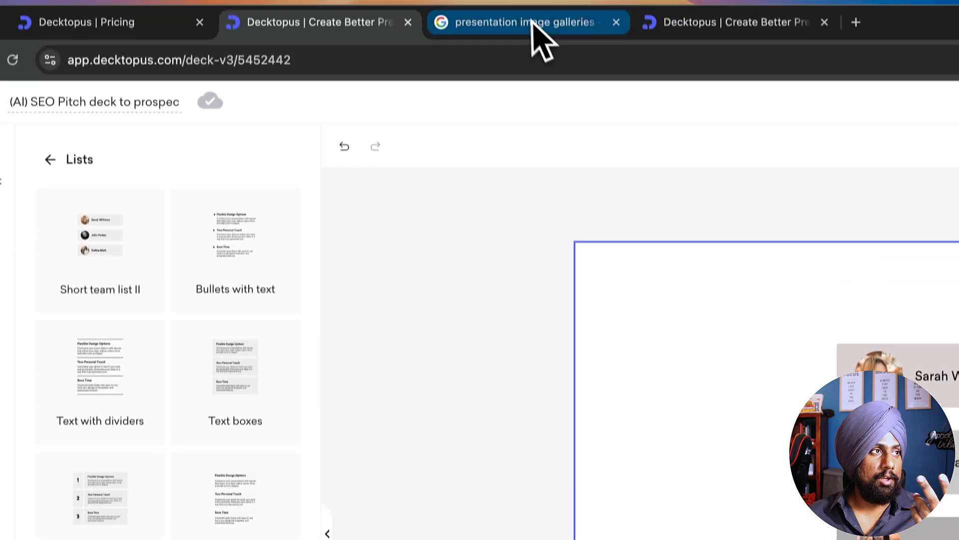
# Step: Switch to the Google Images results and search for "presentation lists"
pyautogui.click(531, 39)
pyautogui.scroll(7, 280, 178)
pyautogui.doubleClick(244, 143)
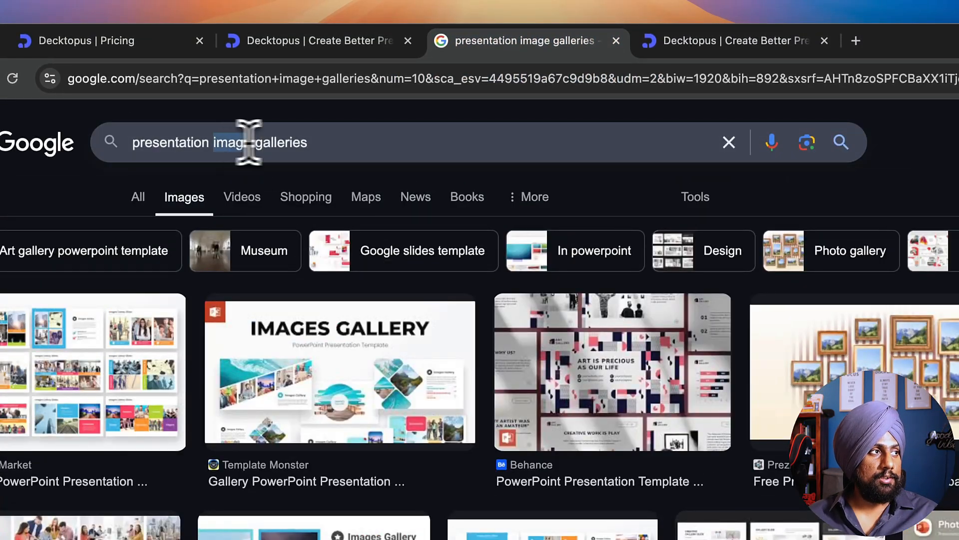
pyautogui.press('BackSpace')
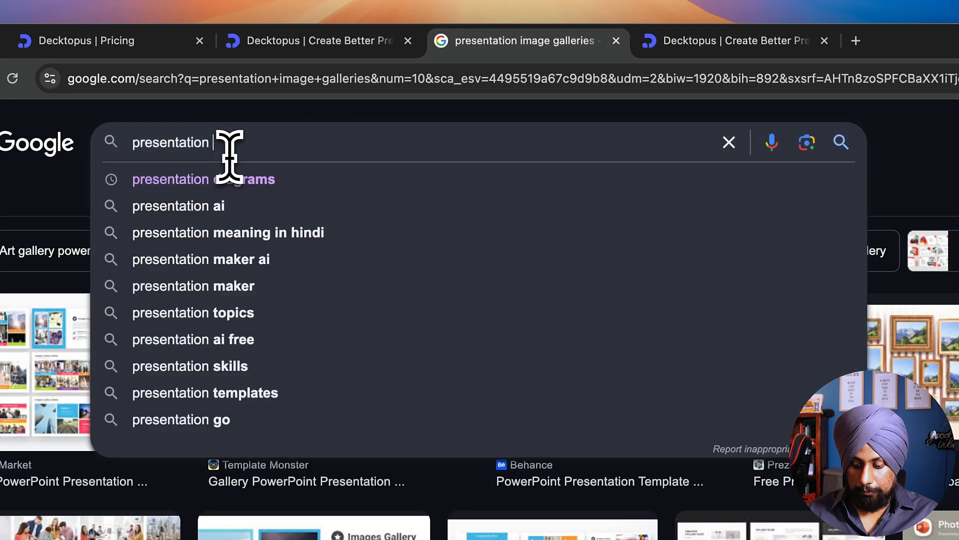
pyautogui.write('lists')
pyautogui.press('Return')
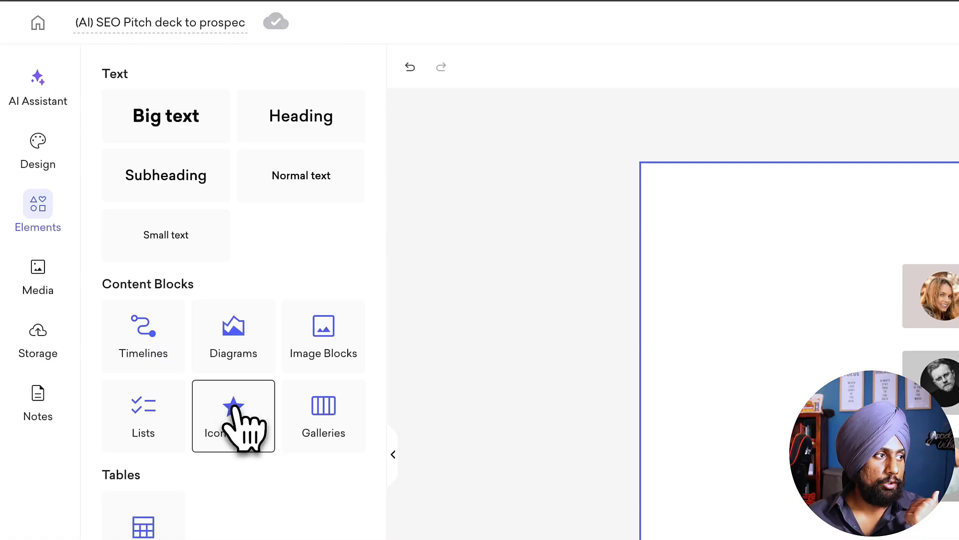
# Step: Examine the icon block and gallery layouts available among the Decktopus content blocks
pyautogui.click(235, 432)
pyautogui.scroll(-5, 325, 380)
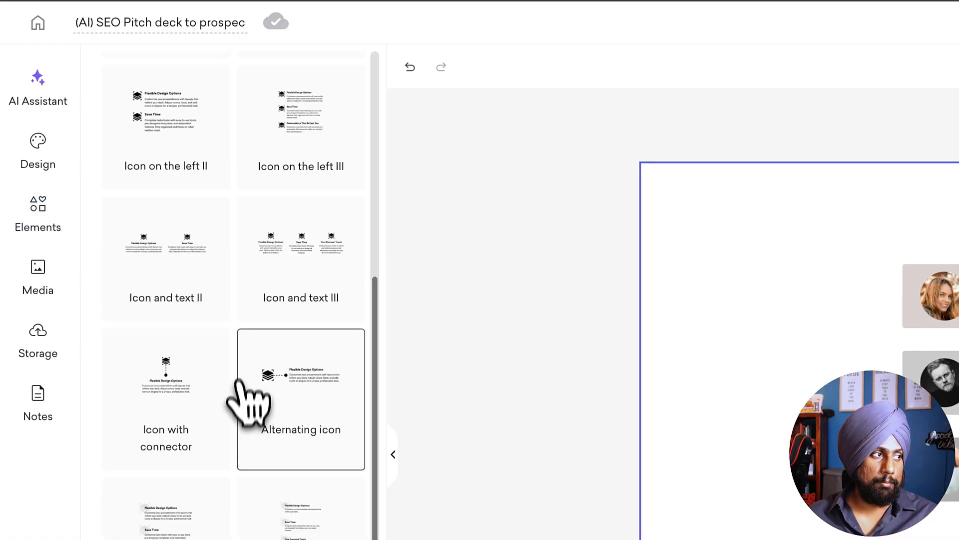
pyautogui.scroll(6, 160, 140)
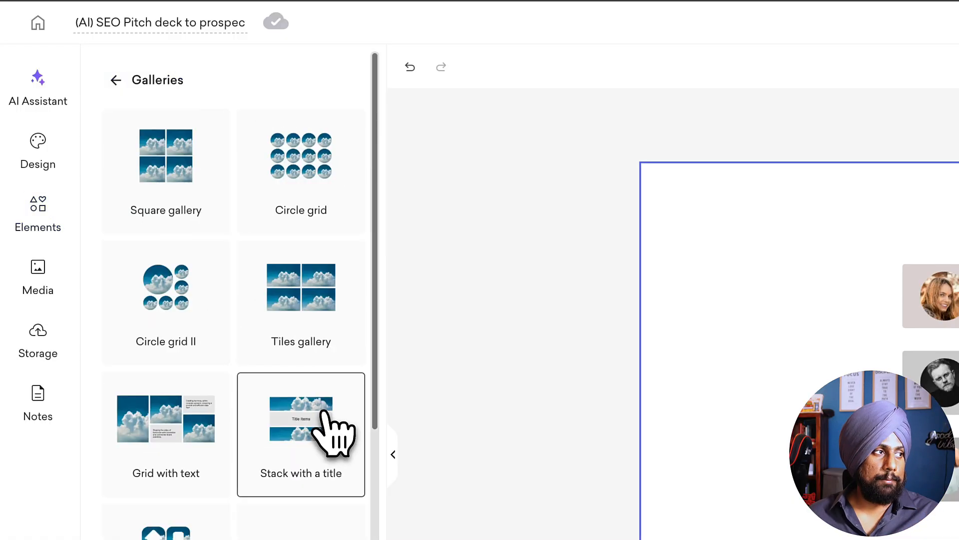
pyautogui.scroll(-10, 332, 433)
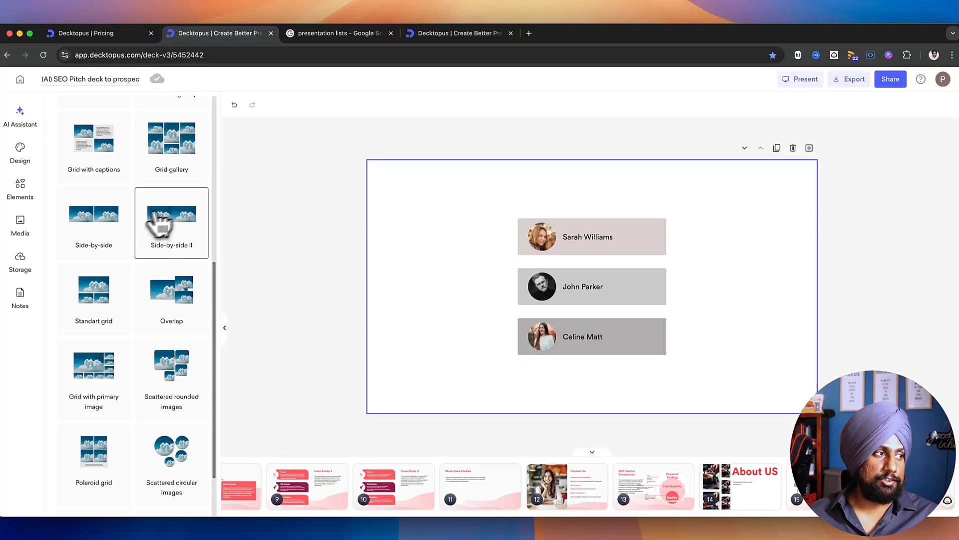
pyautogui.scroll(-1, 141, 312)
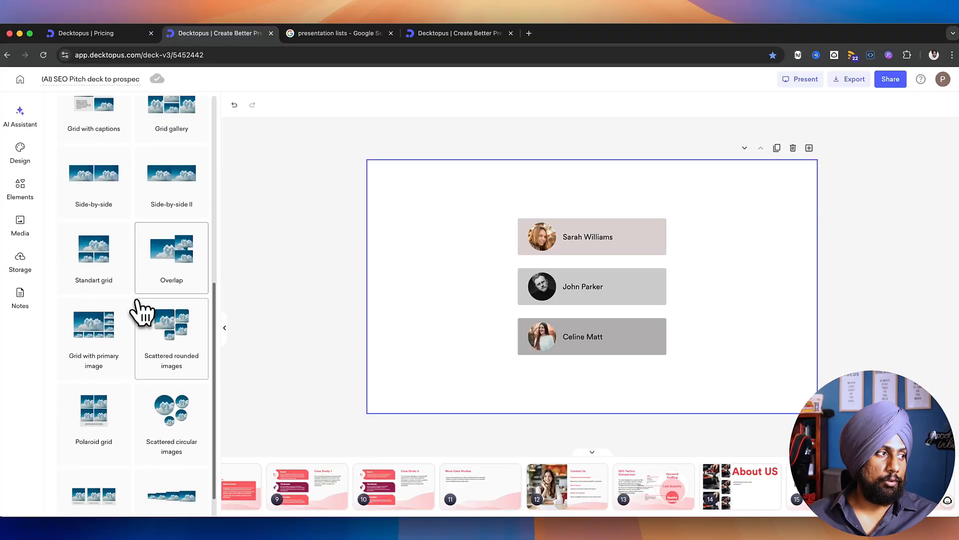
pyautogui.scroll(3, 99, 155)
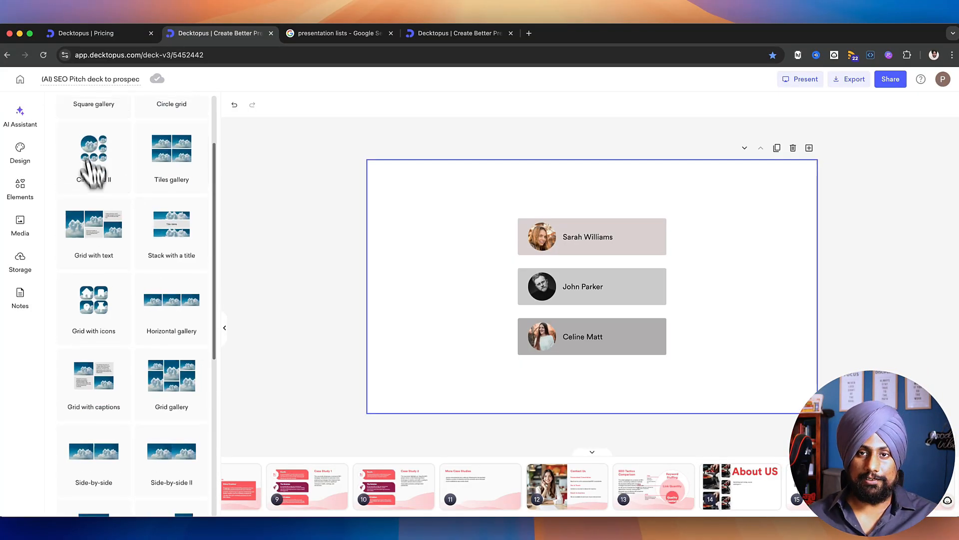
pyautogui.click(64, 114)
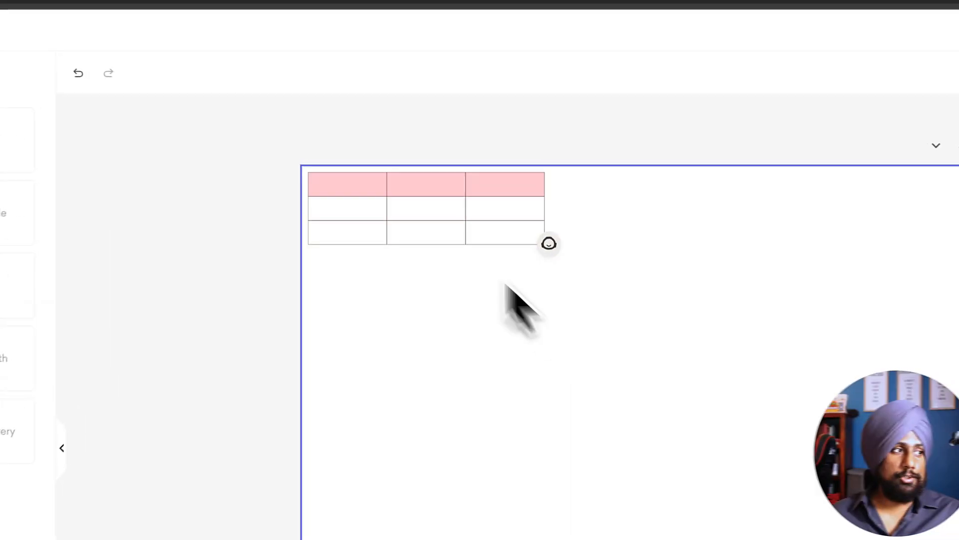
# Step: Label the header cells of the slide's three-column table Product, 2024 and 2025
pyautogui.click(390, 215)
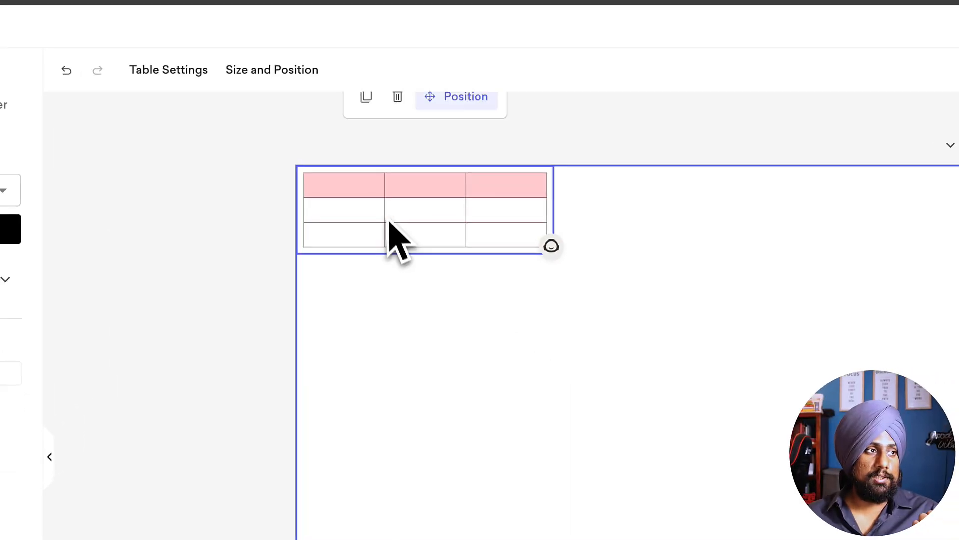
pyautogui.doubleClick(358, 187)
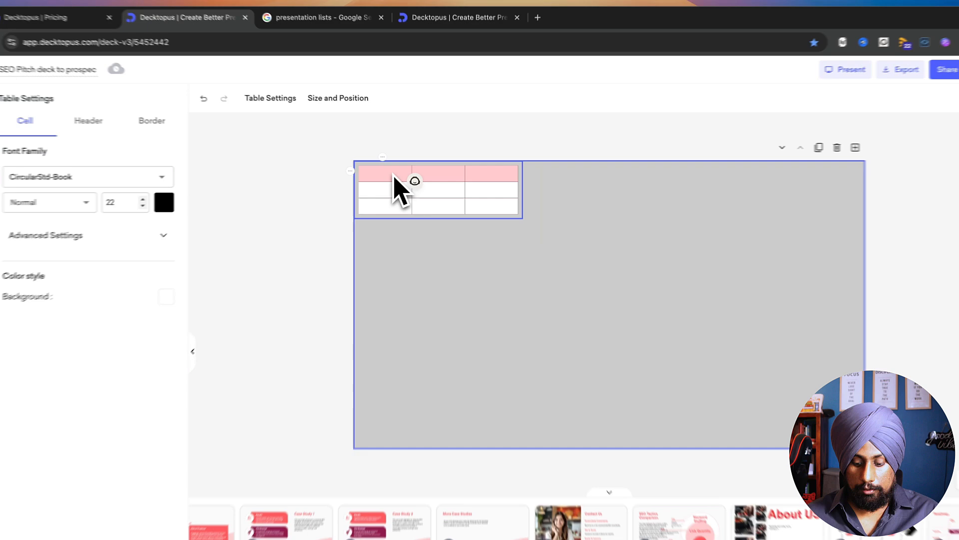
pyautogui.press('capslock')
pyautogui.write('P')
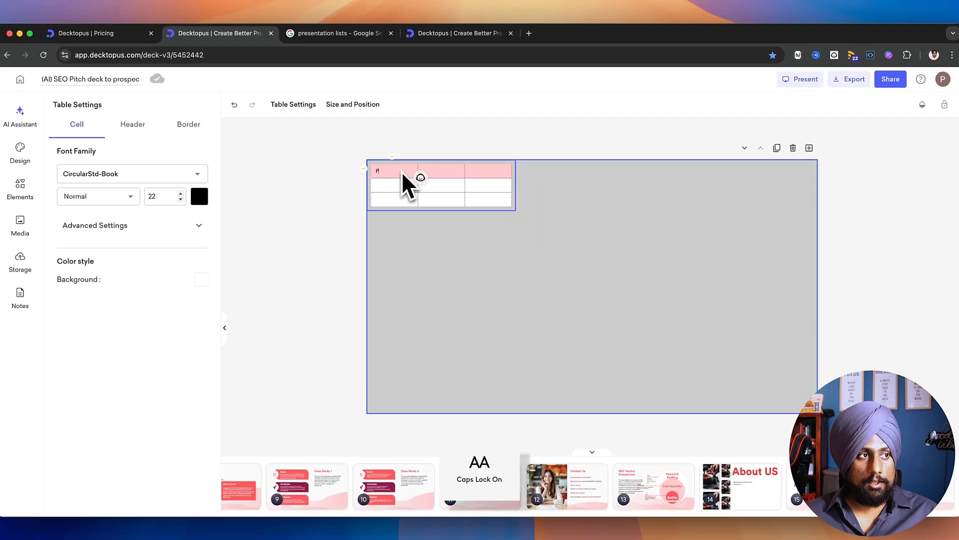
pyautogui.write('rod')
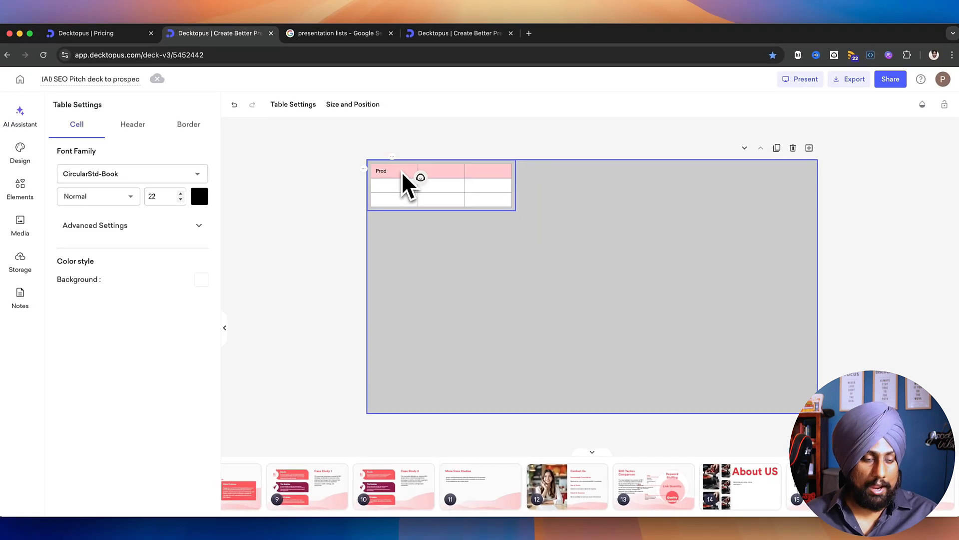
pyautogui.write('uct')
pyautogui.press('Tab')
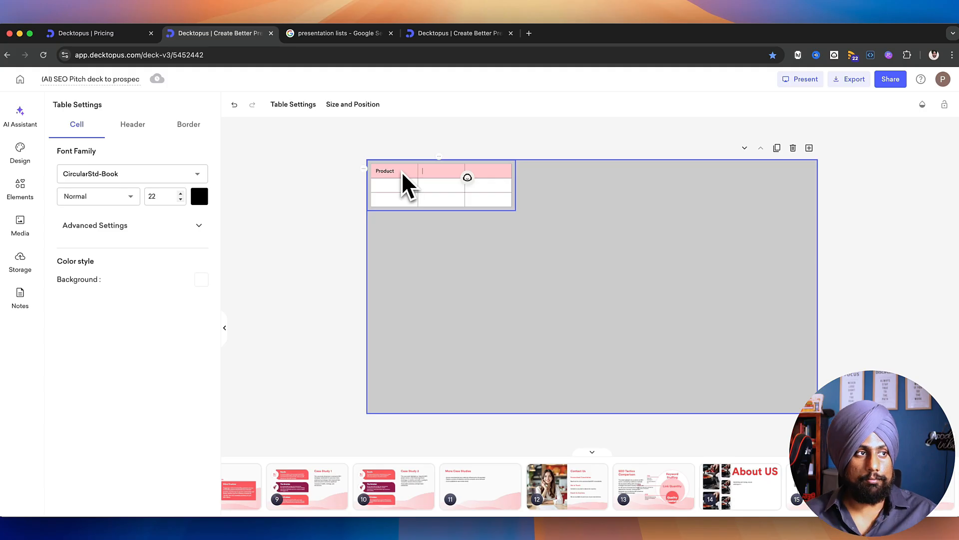
pyautogui.write('20')
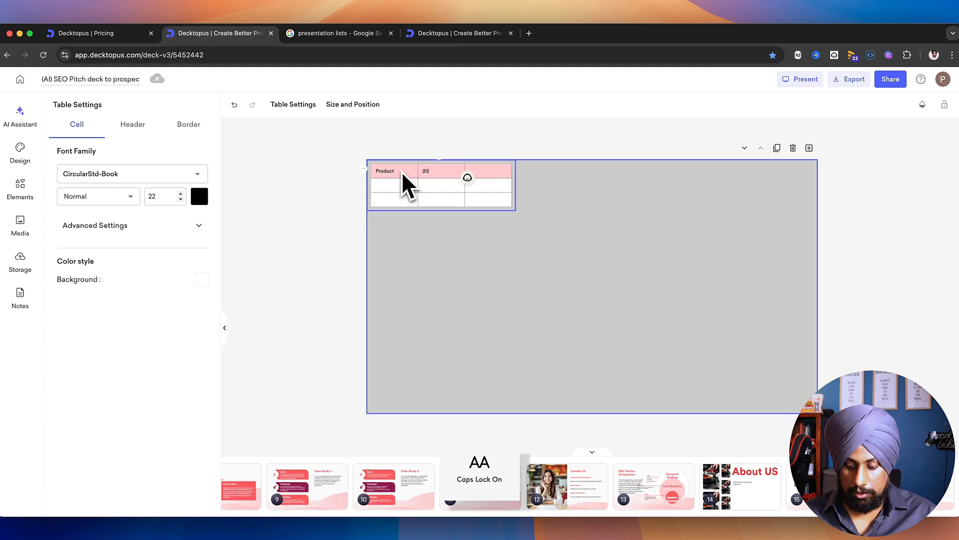
pyautogui.write('24')
pyautogui.press('Tab')
pyautogui.write('2025')
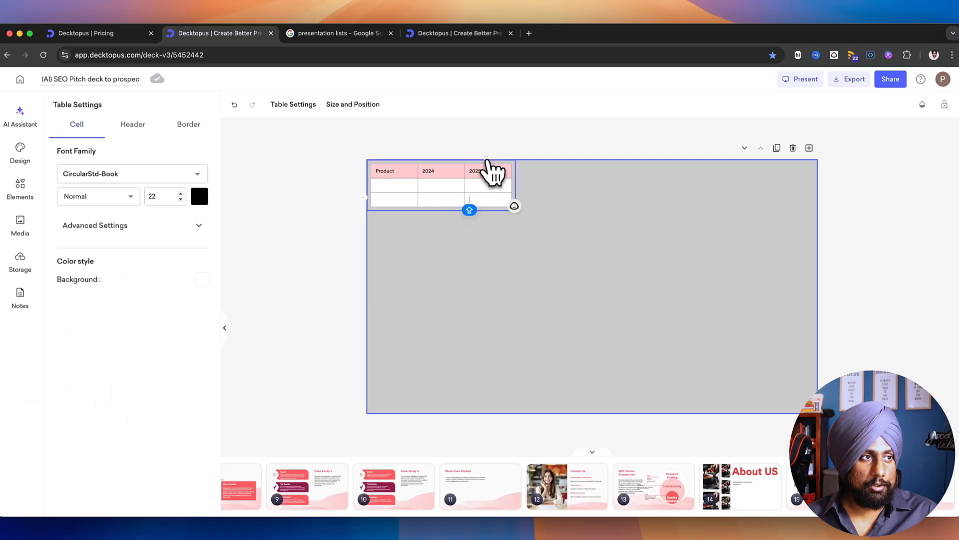
# Step: Add a column after the 2025 column and label its header 2023
pyautogui.click(487, 159)
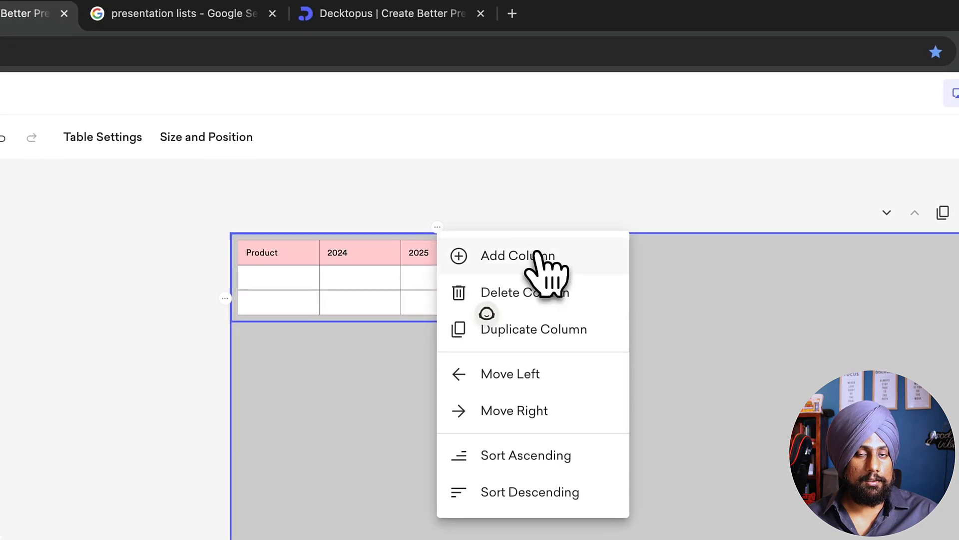
pyautogui.click(539, 256)
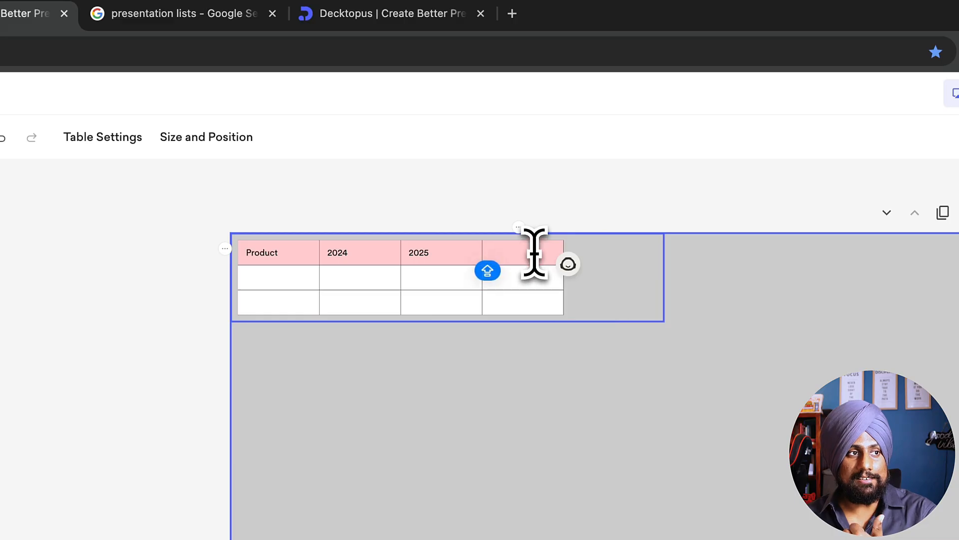
pyautogui.write('023')
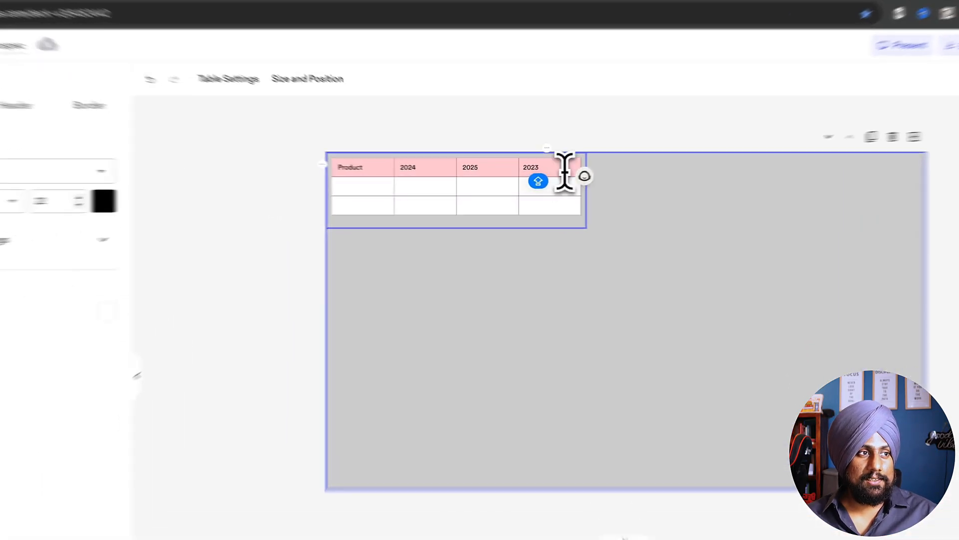
pyautogui.press('capslock')
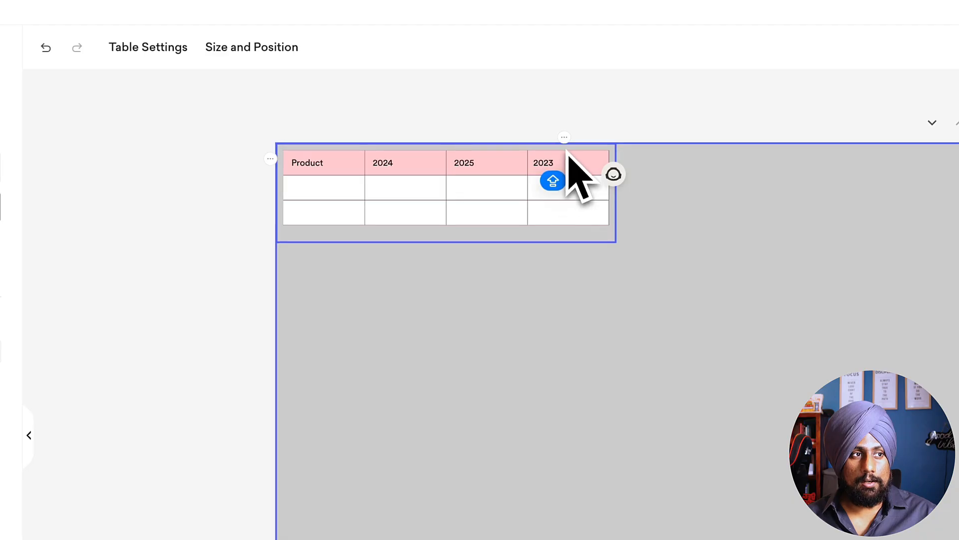
# Step: Move the 2023 column two places to the left so it sits directly after the Product column
pyautogui.click(565, 139)
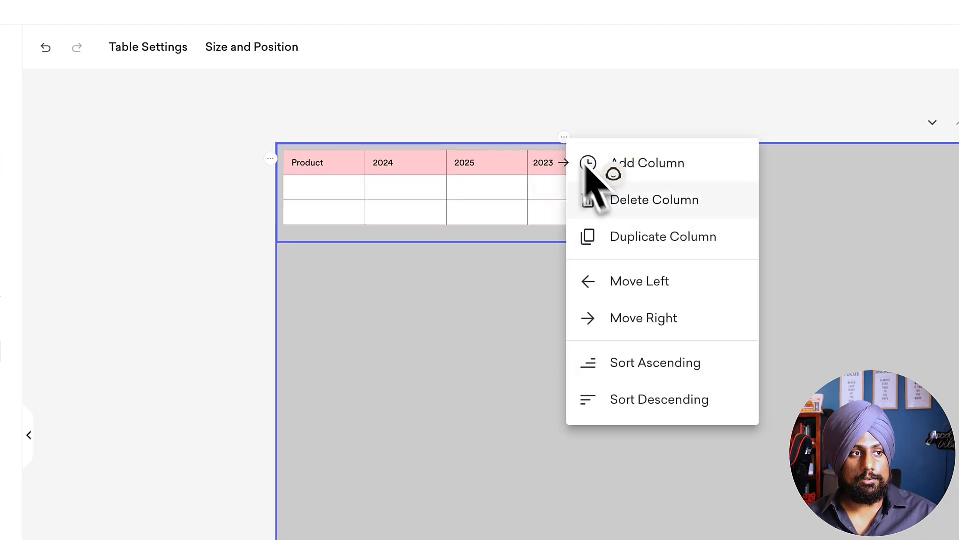
pyautogui.click(668, 295)
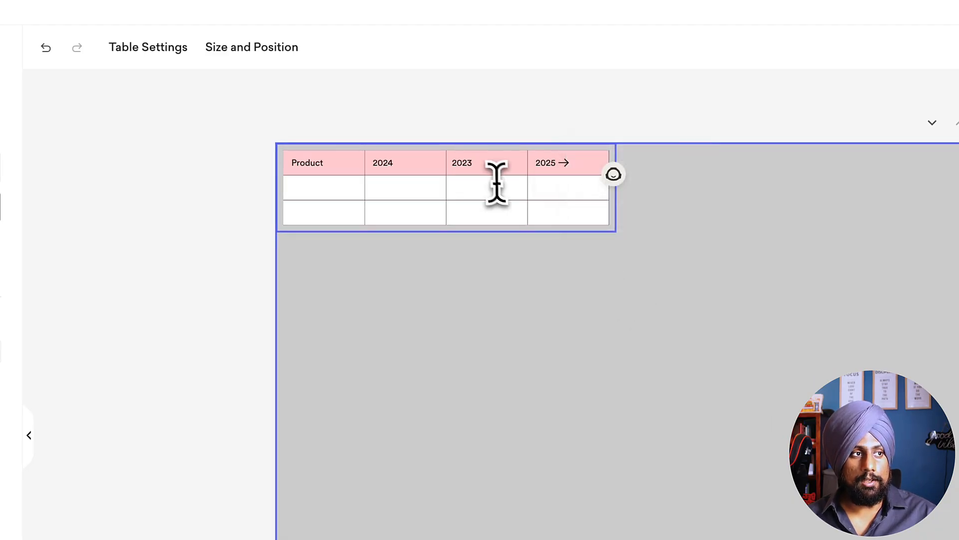
pyautogui.click(482, 138)
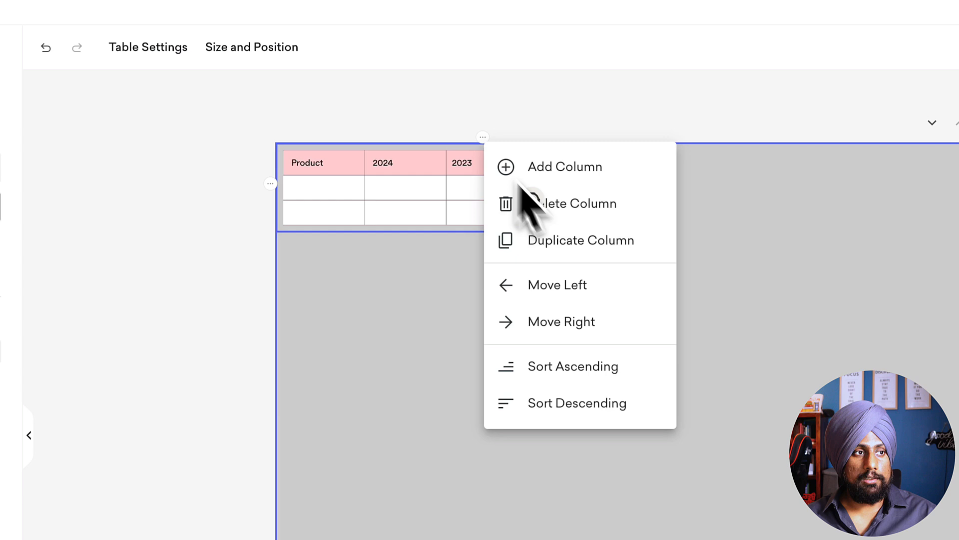
pyautogui.click(592, 295)
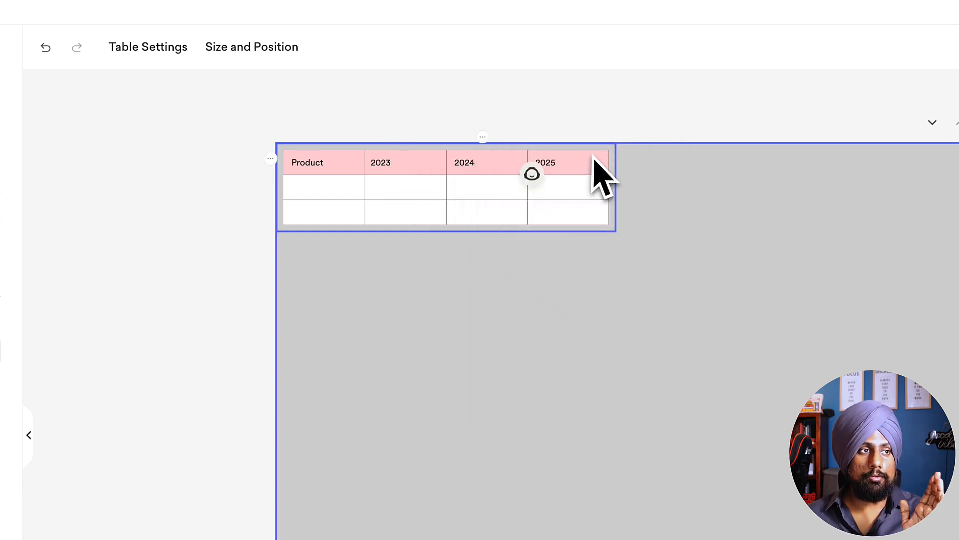
# Step: Review the 2025 column's options and open the table's settings
pyautogui.click(565, 138)
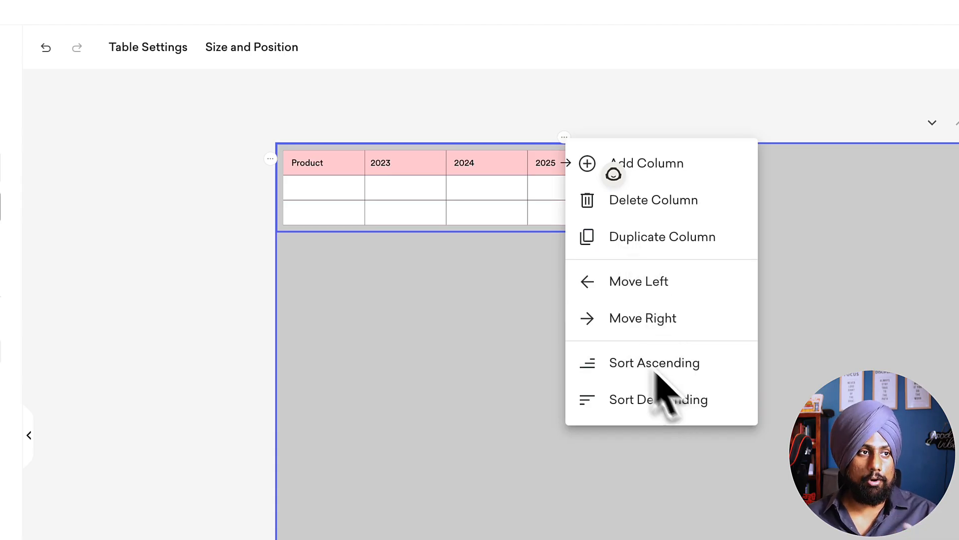
pyautogui.click(307, 196)
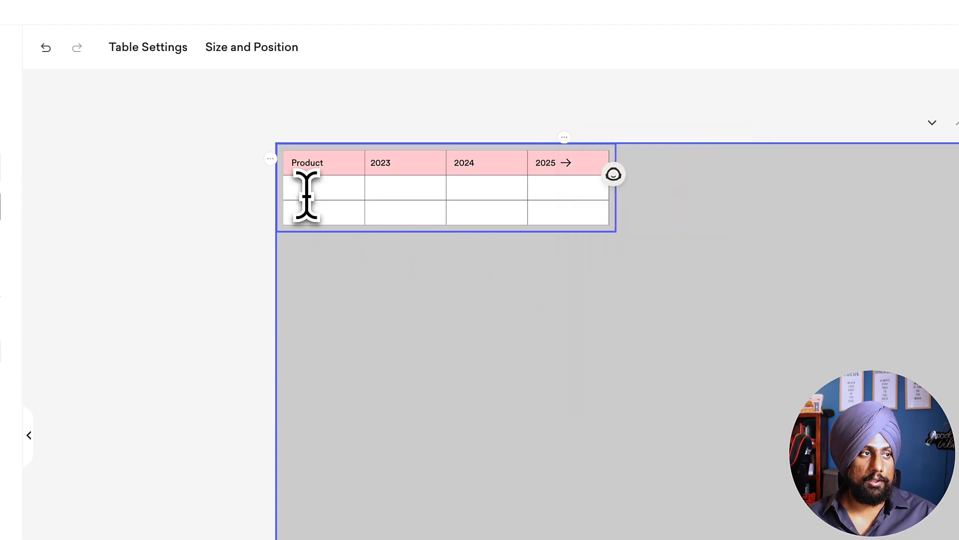
pyautogui.doubleClick(310, 163)
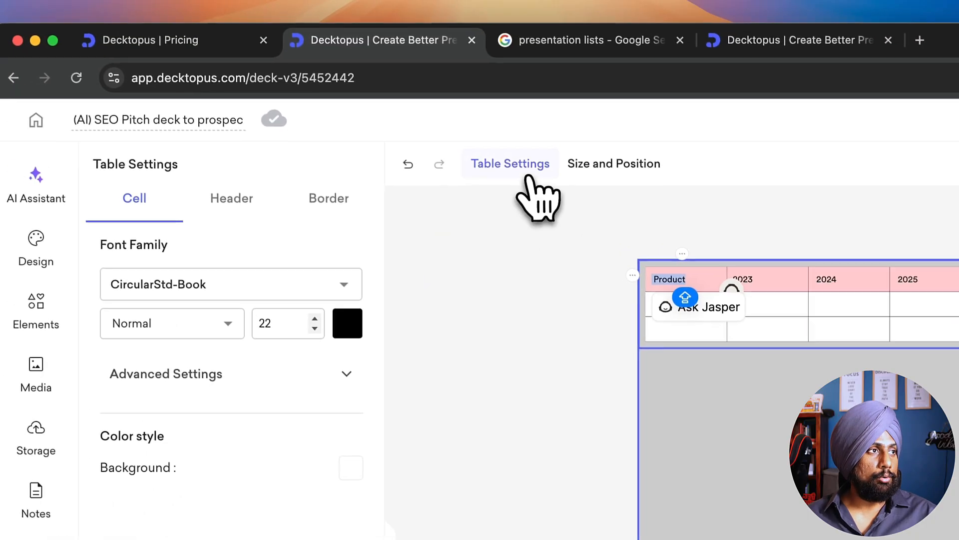
pyautogui.click(165, 49)
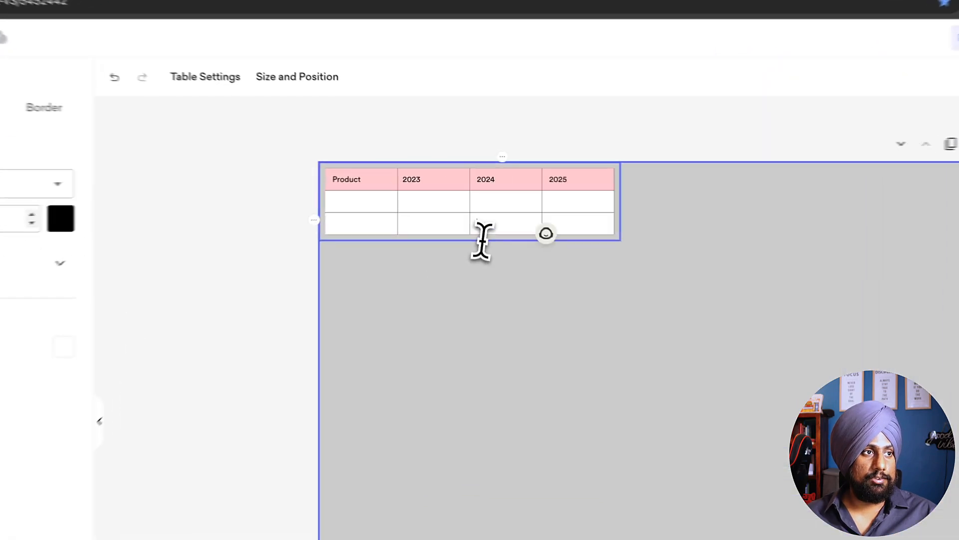
pyautogui.click(531, 188)
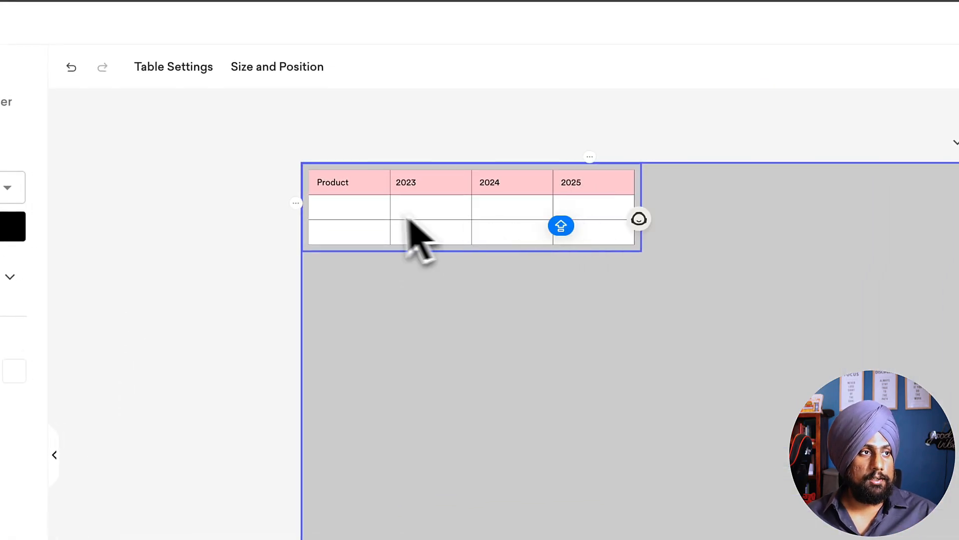
# Step: Fill the first row under the header with SEO, $82910, $29323 and $32302
pyautogui.click(369, 214)
pyautogui.write('seo')
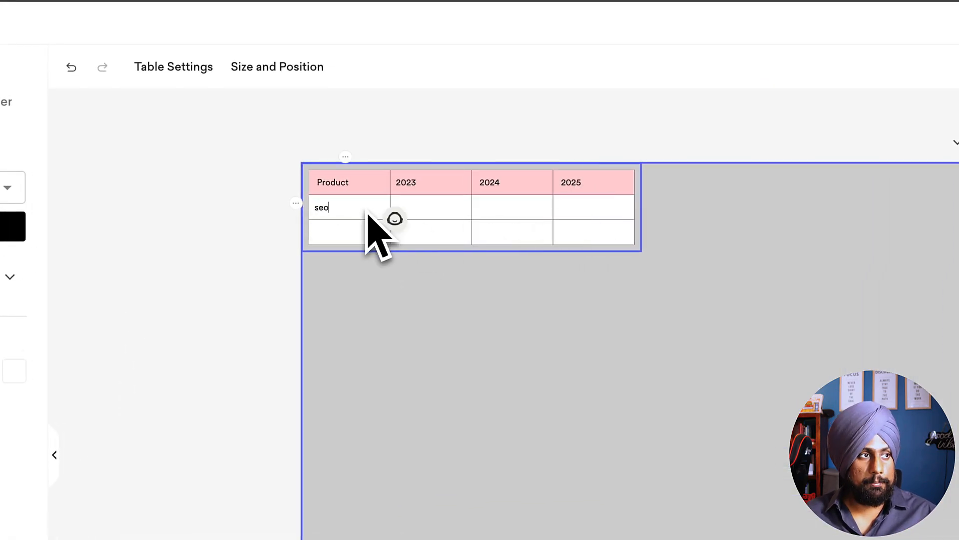
pyautogui.press('BackSpace')
pyautogui.press('BackSpace')
pyautogui.press('BackSpace')
pyautogui.press('capslock')
pyautogui.write('SEO')
pyautogui.press('Tab')
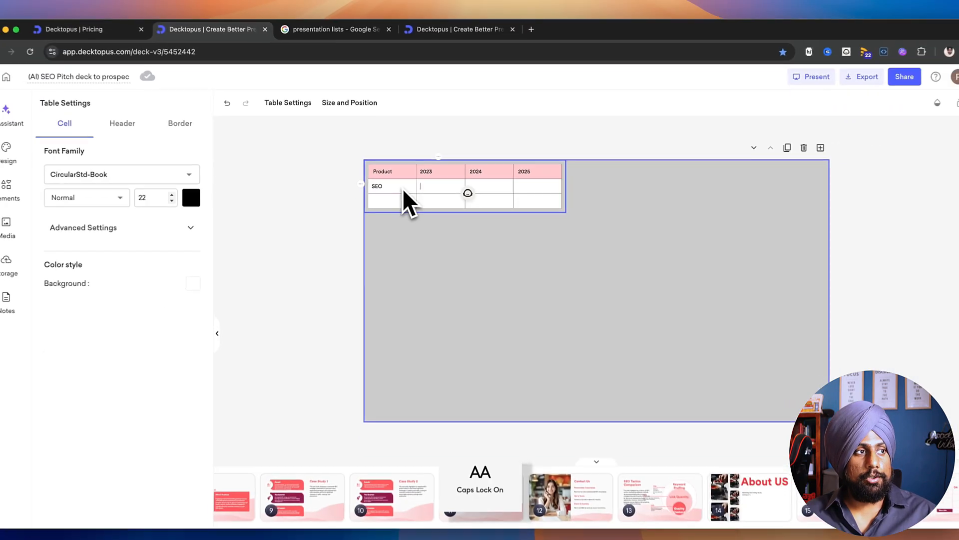
pyautogui.press('capslock')
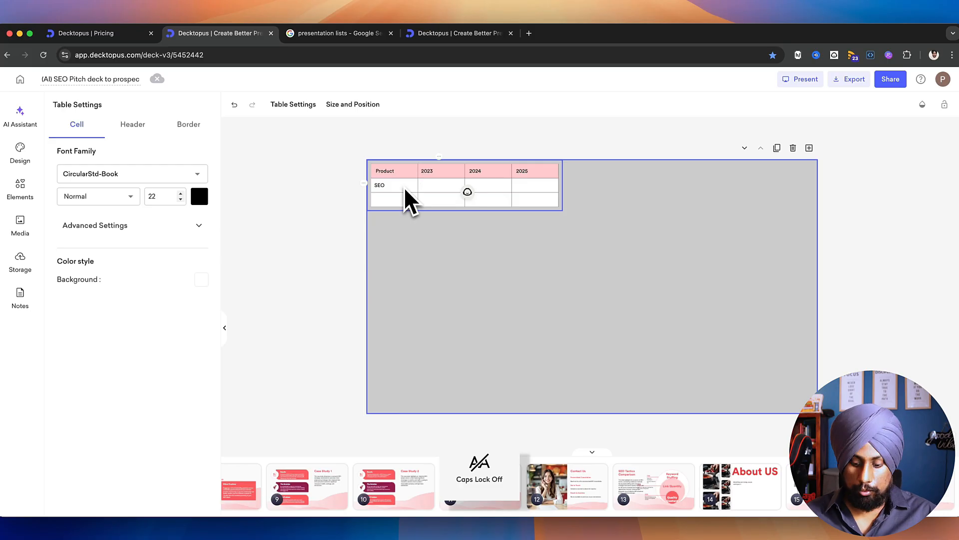
pyautogui.write('$82910')
pyautogui.press('Tab')
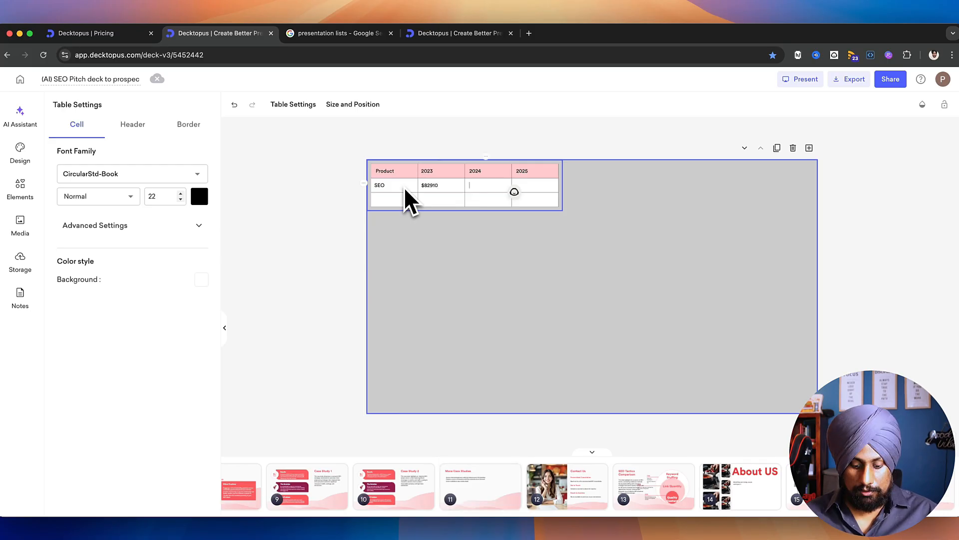
pyautogui.write('$29323')
pyautogui.press('Tab')
pyautogui.write('$3230233')
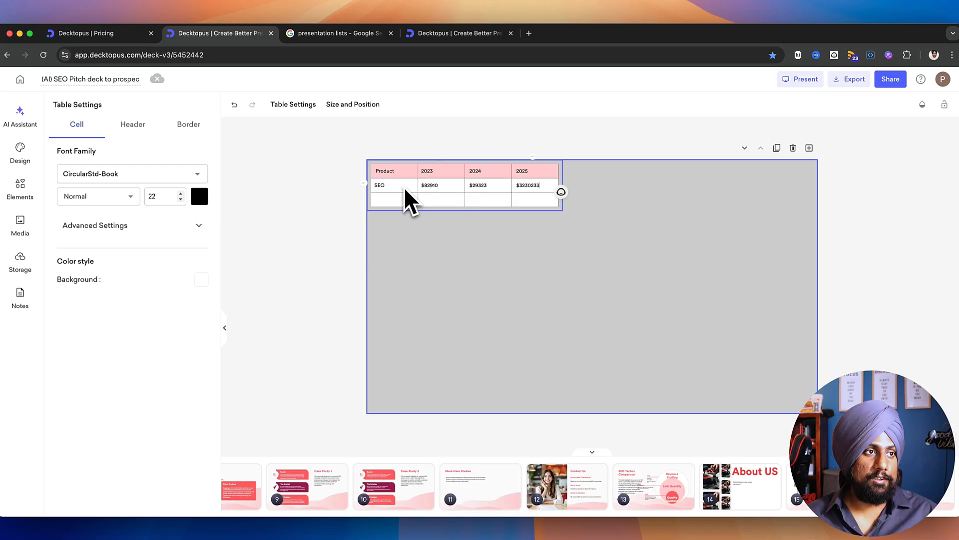
# Step: Fill the second row under the header with Social MM, $23302, $239923 and $2383190, and select the table
pyautogui.click(382, 199)
pyautogui.write('Soci')
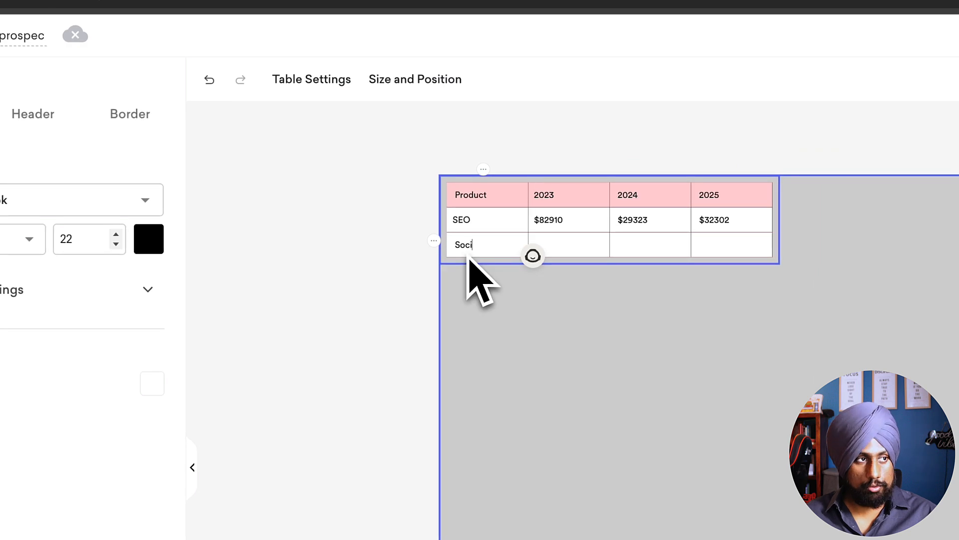
pyautogui.write('al MM')
pyautogui.press('Tab')
pyautogui.write('$23302')
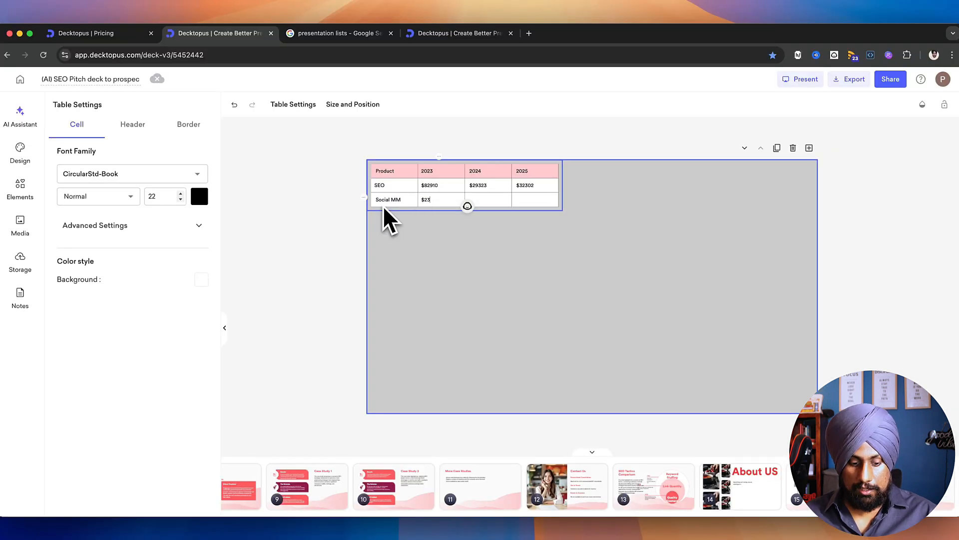
pyautogui.press('Tab')
pyautogui.write('$233023')
pyautogui.press('Tab')
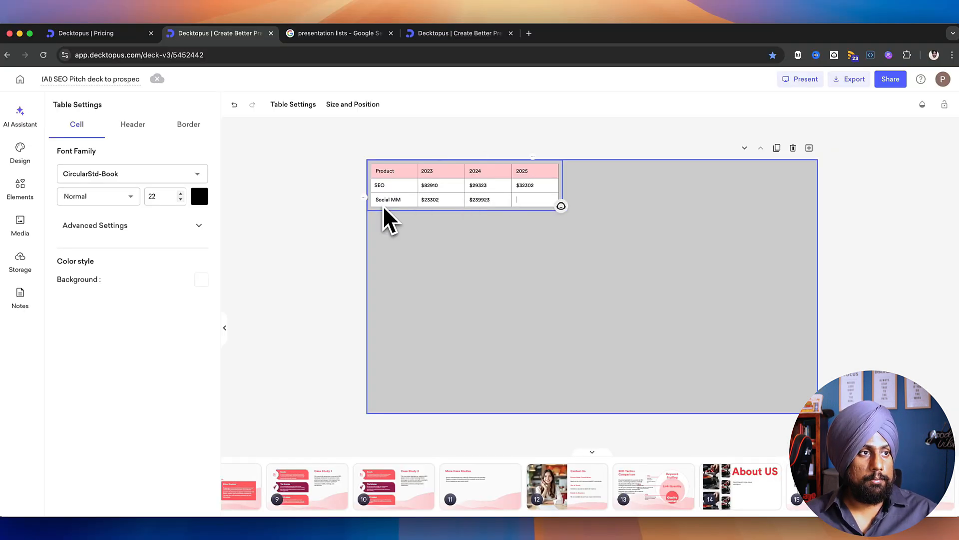
pyautogui.write('$2330233')
pyautogui.click(404, 249)
pyautogui.click(600, 206)
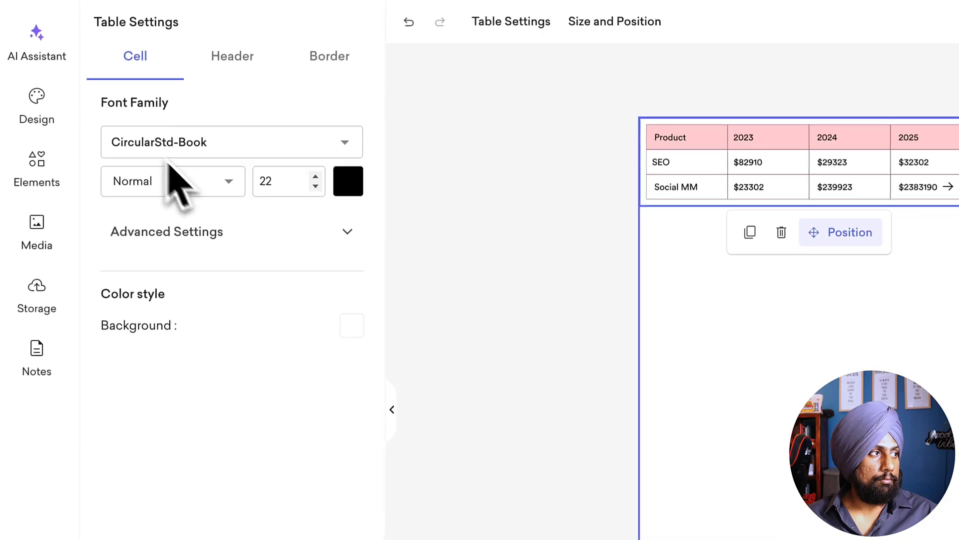
pyautogui.click(209, 142)
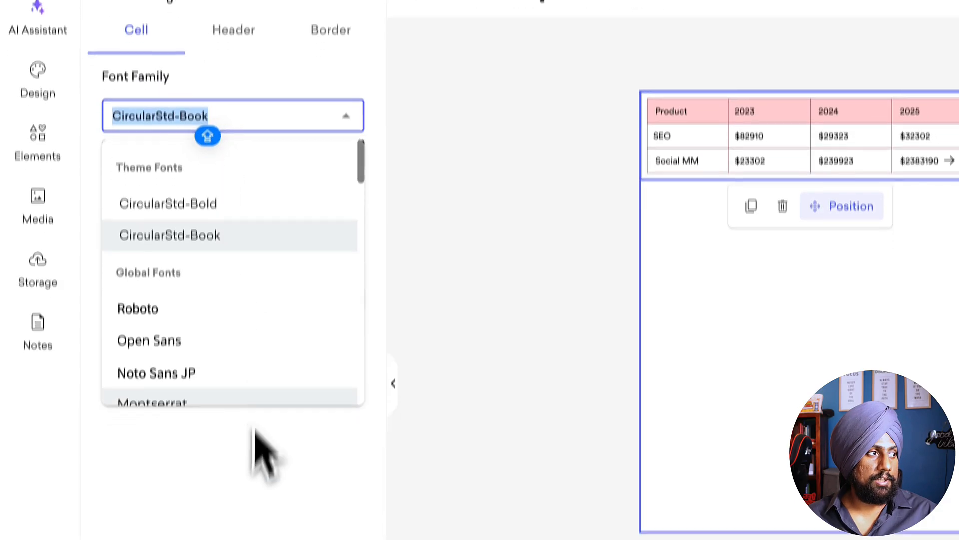
pyautogui.click(208, 143)
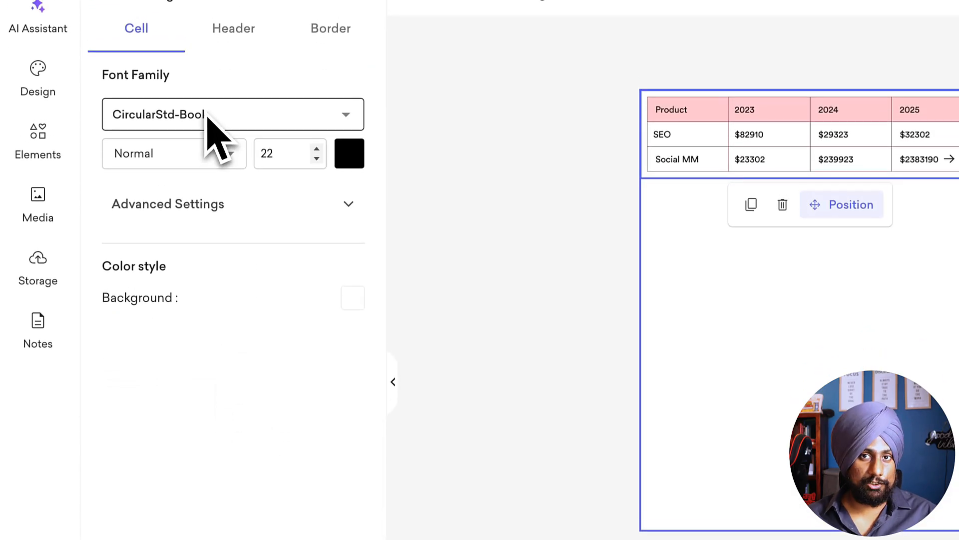
pyautogui.click(209, 154)
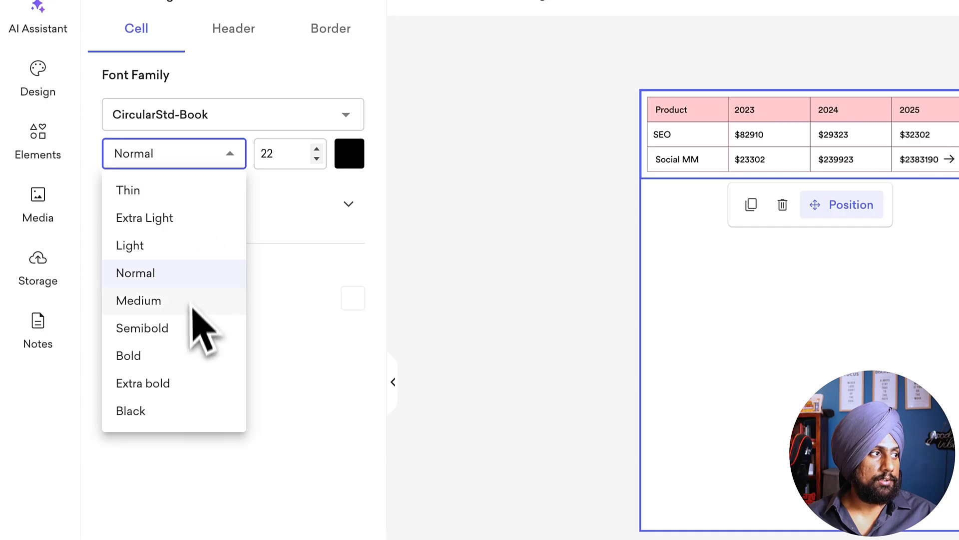
pyautogui.click(257, 316)
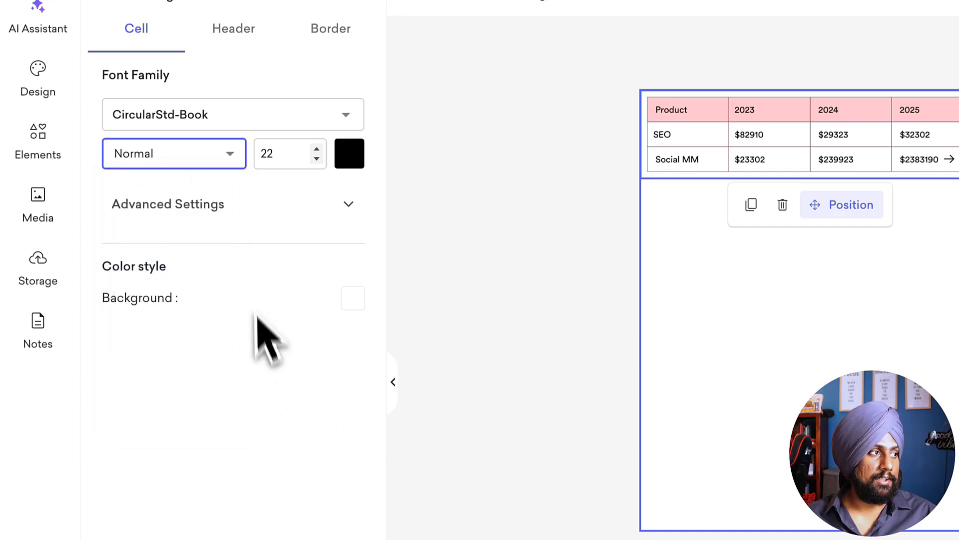
# Step: Center-align the text in the table's body cells
pyautogui.click(199, 231)
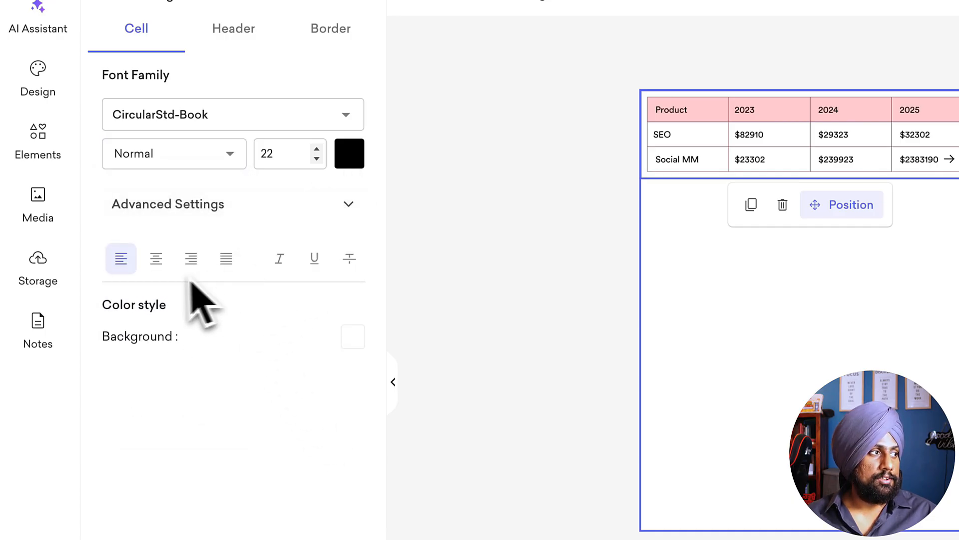
pyautogui.click(155, 260)
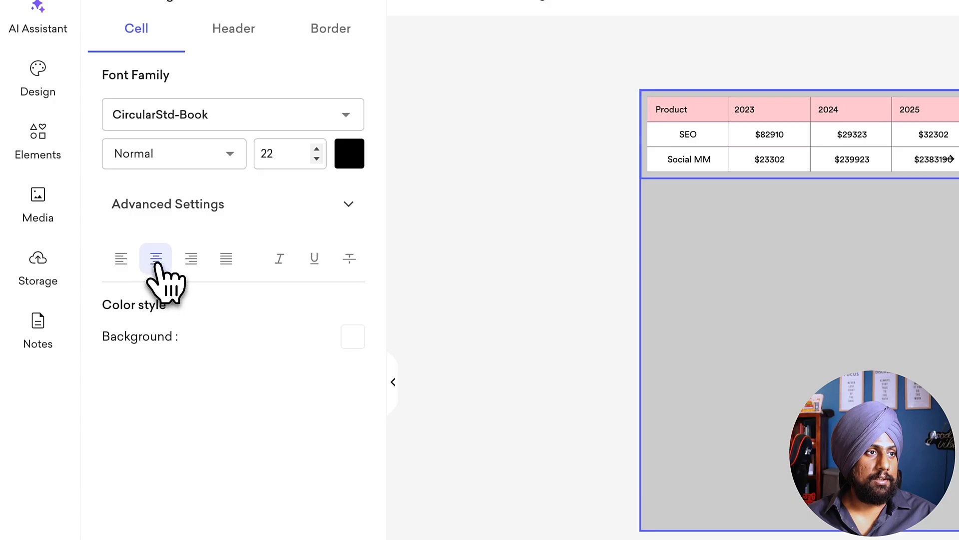
pyautogui.click(156, 261)
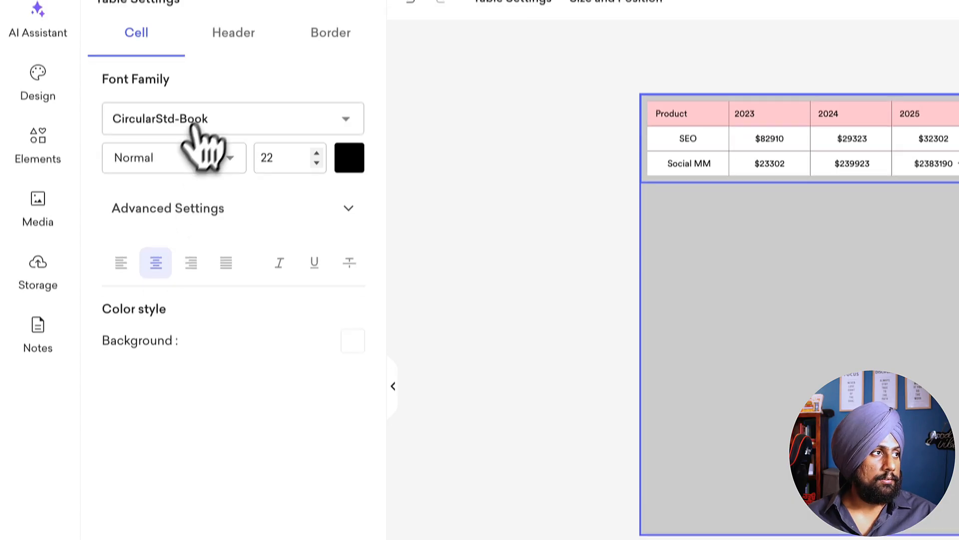
# Step: Center-align the text in the table's top header
pyautogui.scroll(1, 203, 139)
pyautogui.click(233, 88)
pyautogui.click(235, 360)
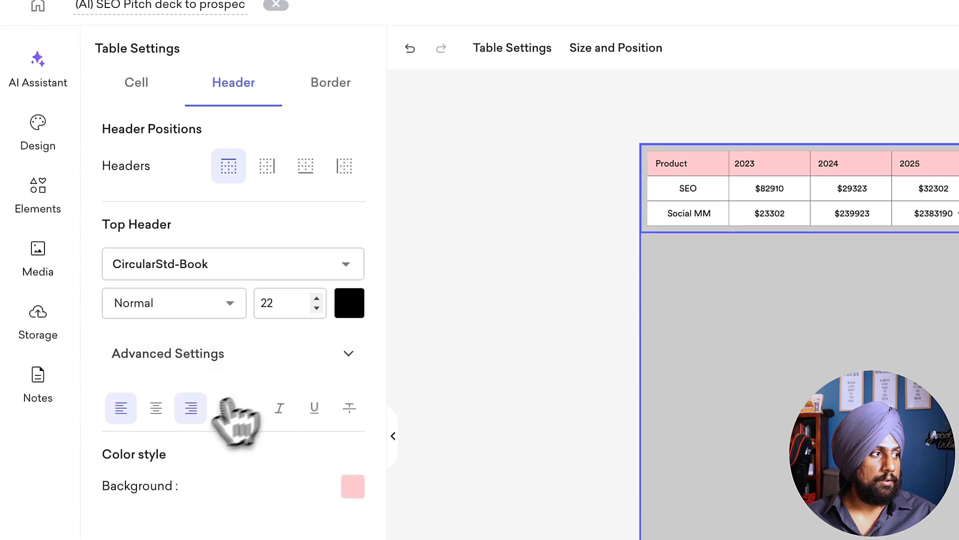
pyautogui.click(165, 412)
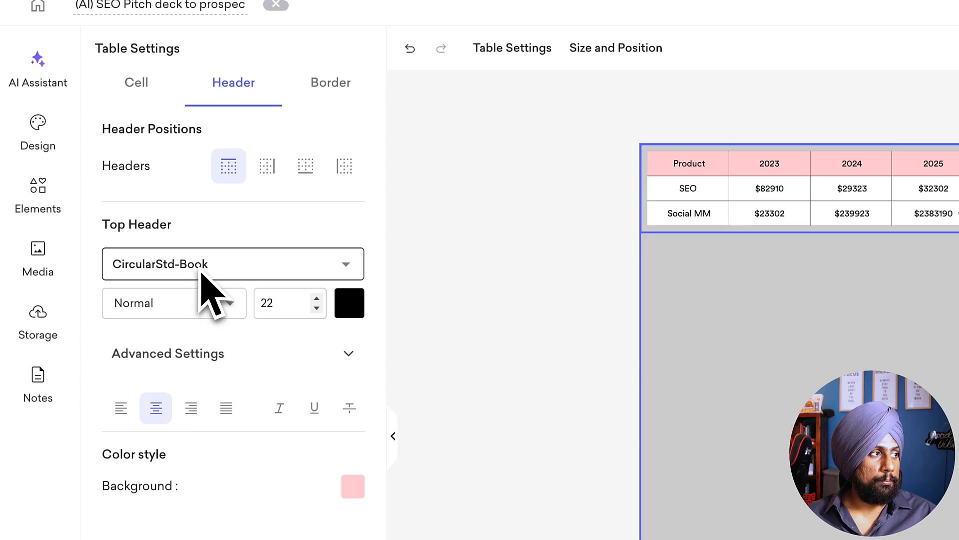
# Step: Set the top header's font weight to Black and its font size to 31
pyautogui.click(226, 259)
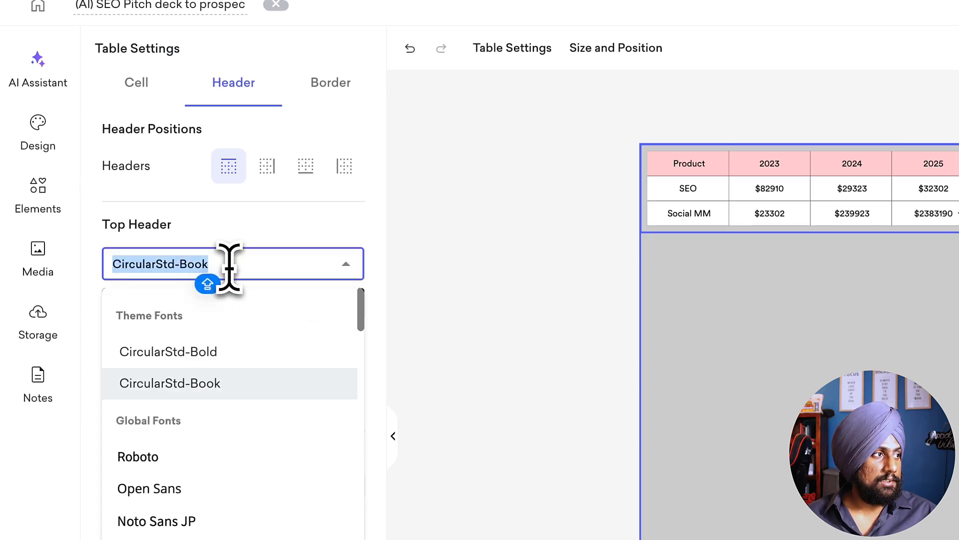
pyautogui.click(226, 532)
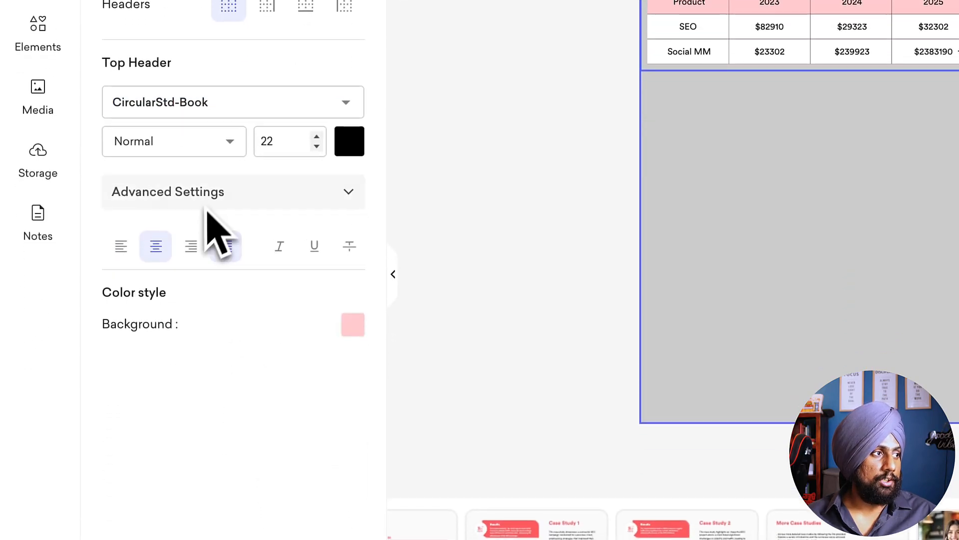
pyautogui.click(317, 135)
pyautogui.click(220, 140)
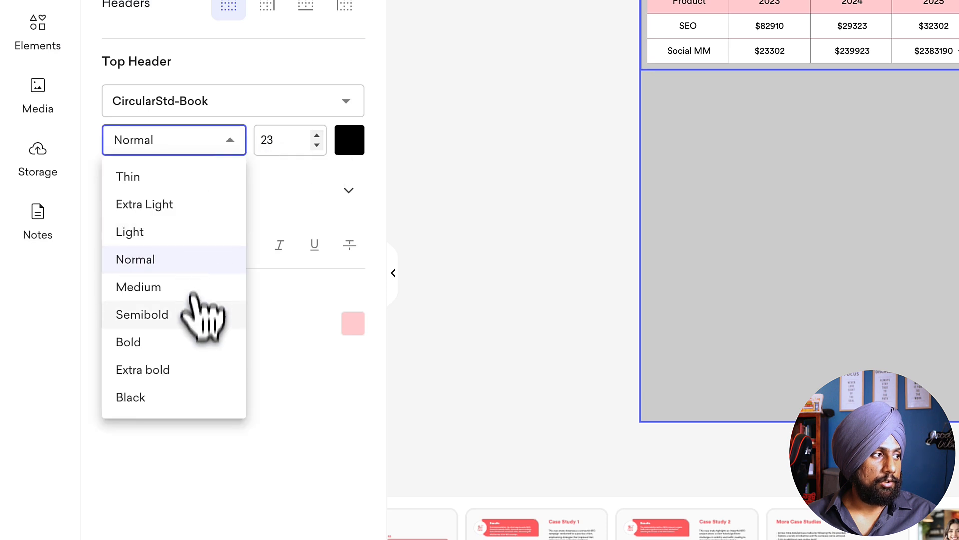
pyautogui.click(196, 396)
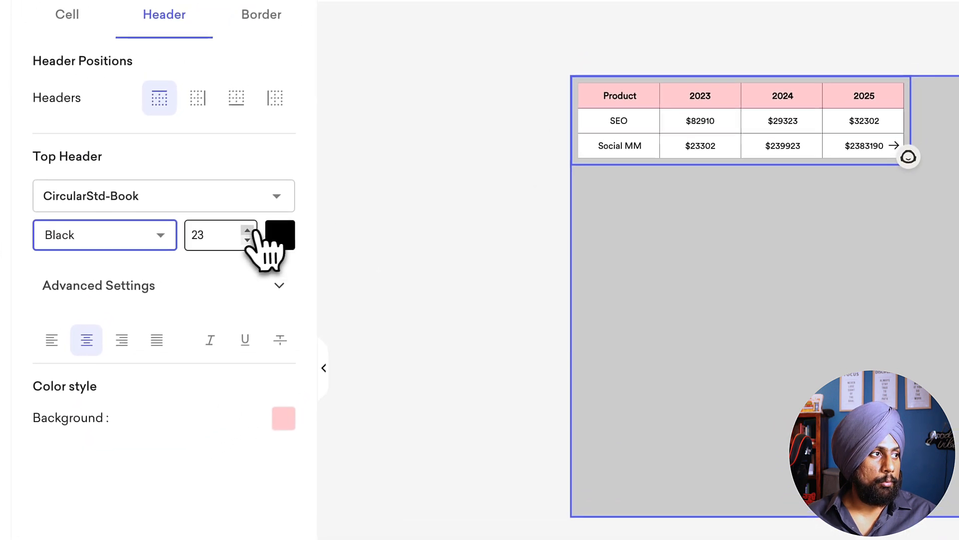
pyautogui.click(316, 136)
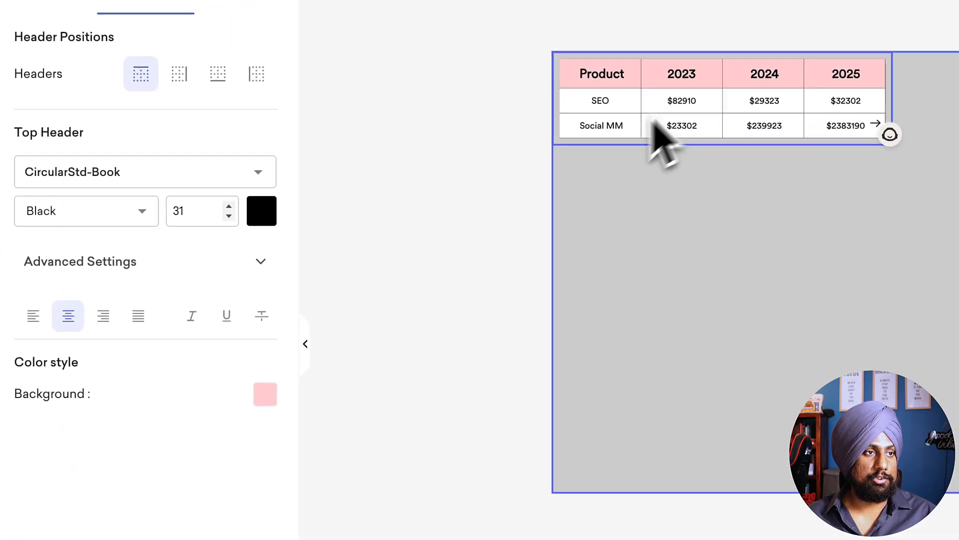
# Step: Give the top header a dark maroon background and white text
pyautogui.click(286, 368)
pyautogui.moveTo(461, 323); pyautogui.dragTo(453, 331)
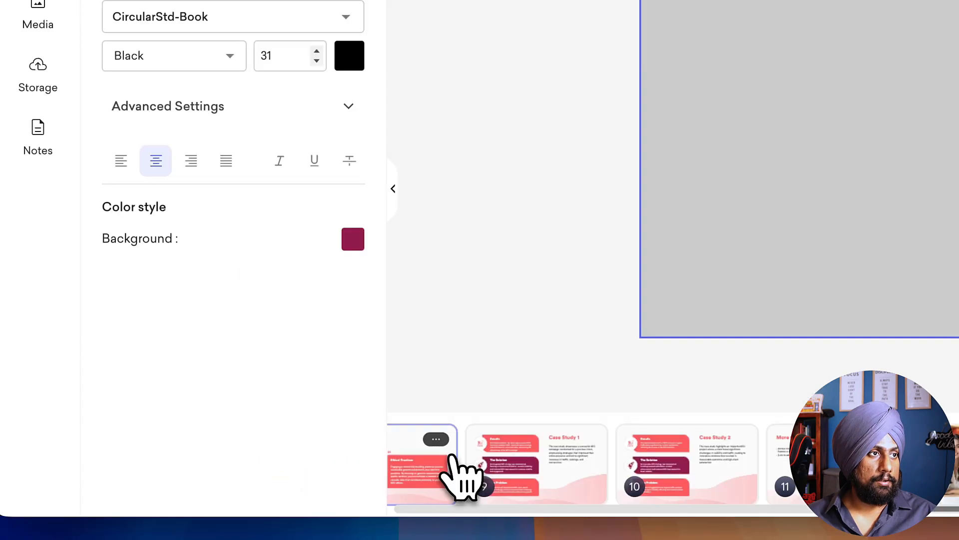
pyautogui.click(349, 56)
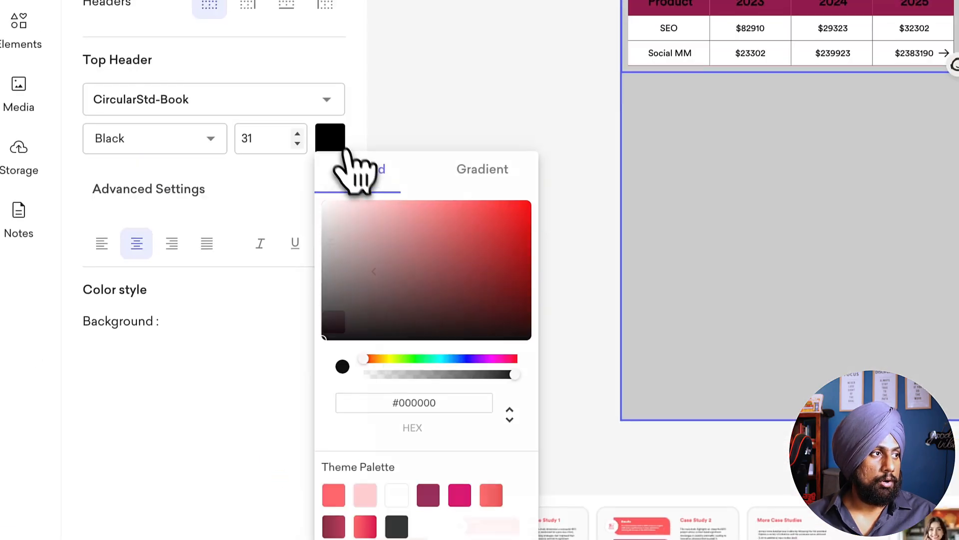
pyautogui.click(322, 209)
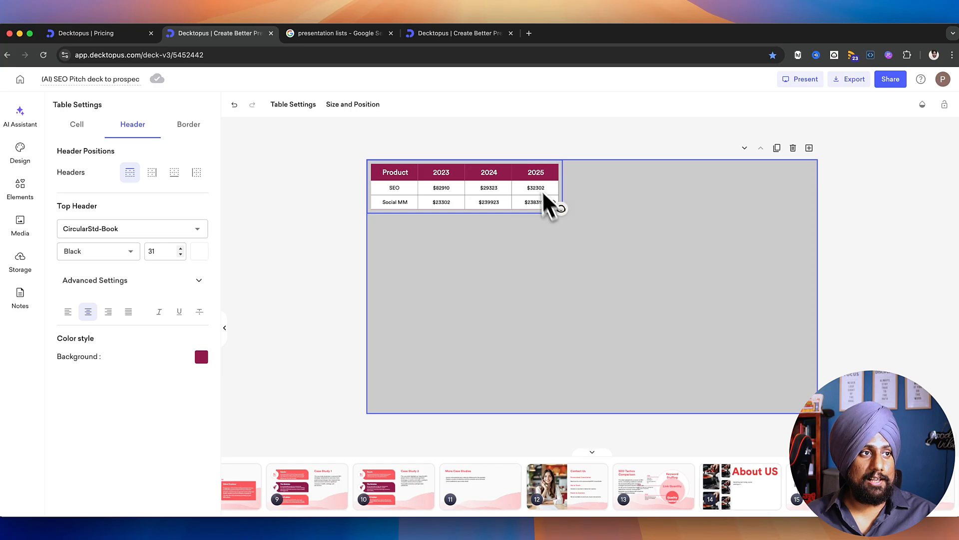
# Step: Add a header along the table's right side, covering the 2025 column
pyautogui.click(152, 174)
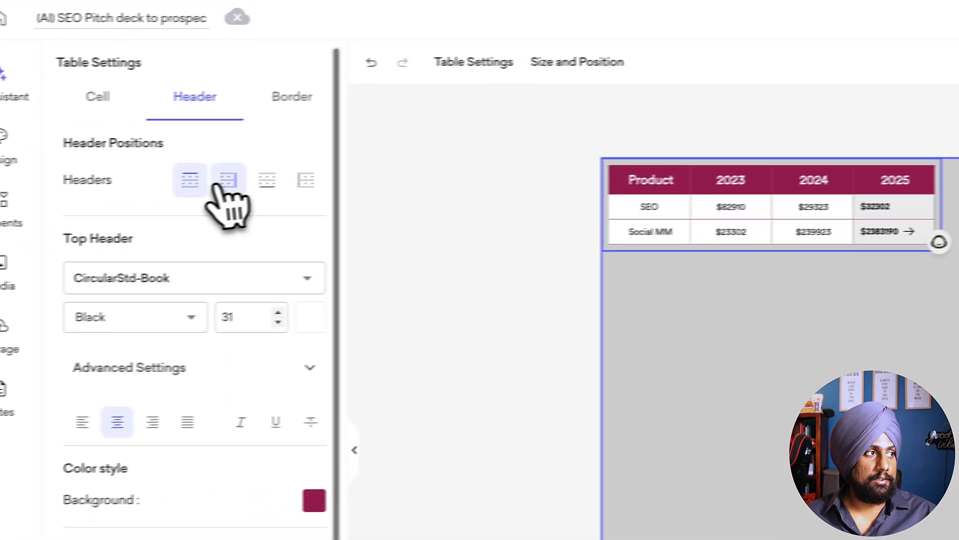
pyautogui.click(197, 187)
pyautogui.click(198, 188)
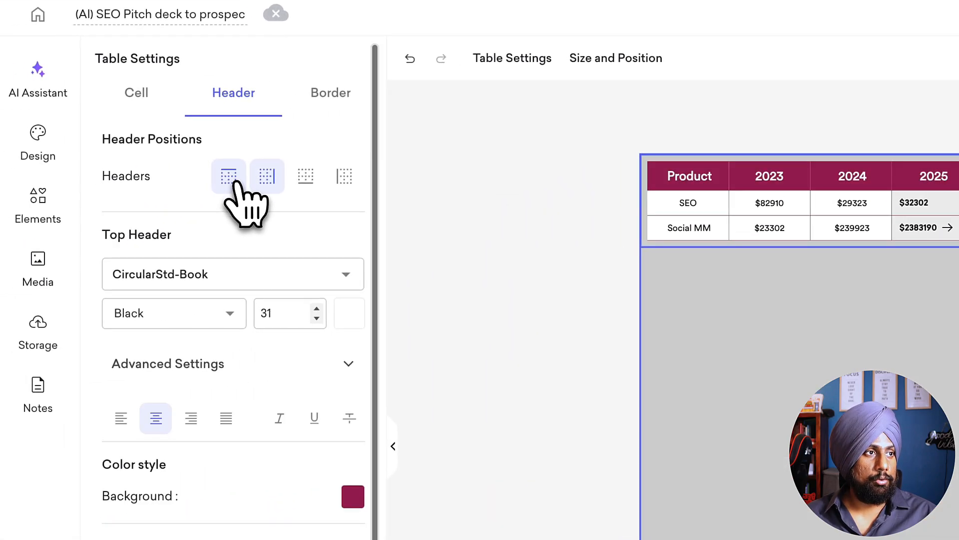
# Step: Remove the table's right-side header and set the border size to 4 for all borders
pyautogui.click(282, 186)
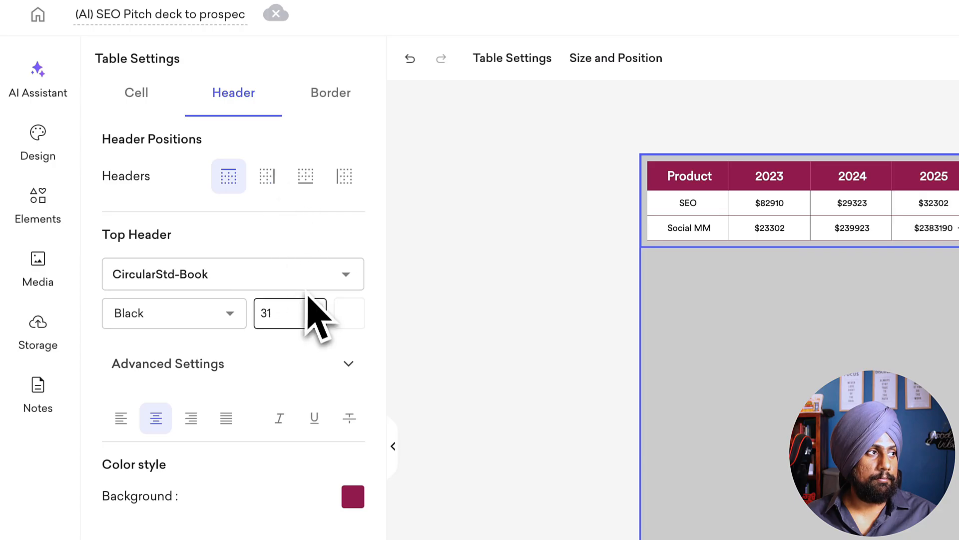
pyautogui.click(342, 98)
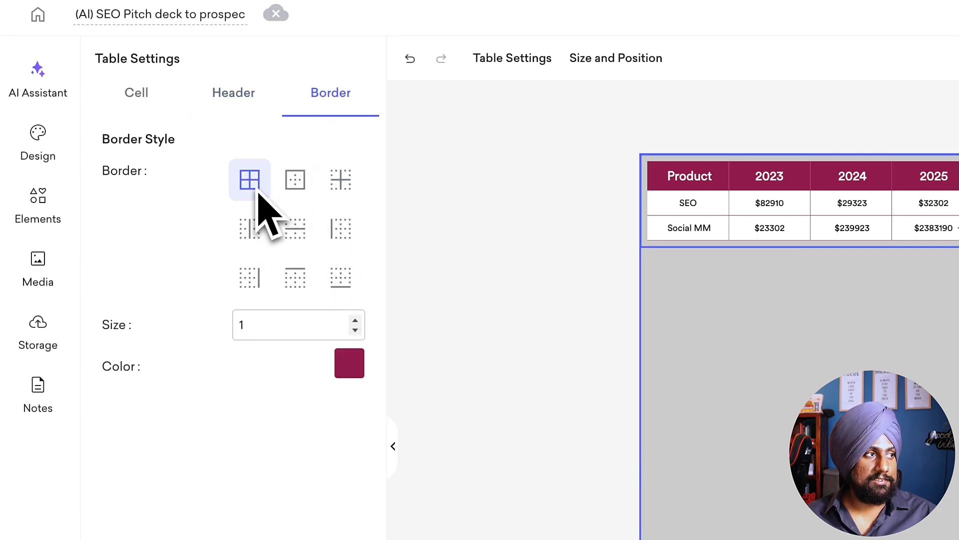
pyautogui.click(355, 320)
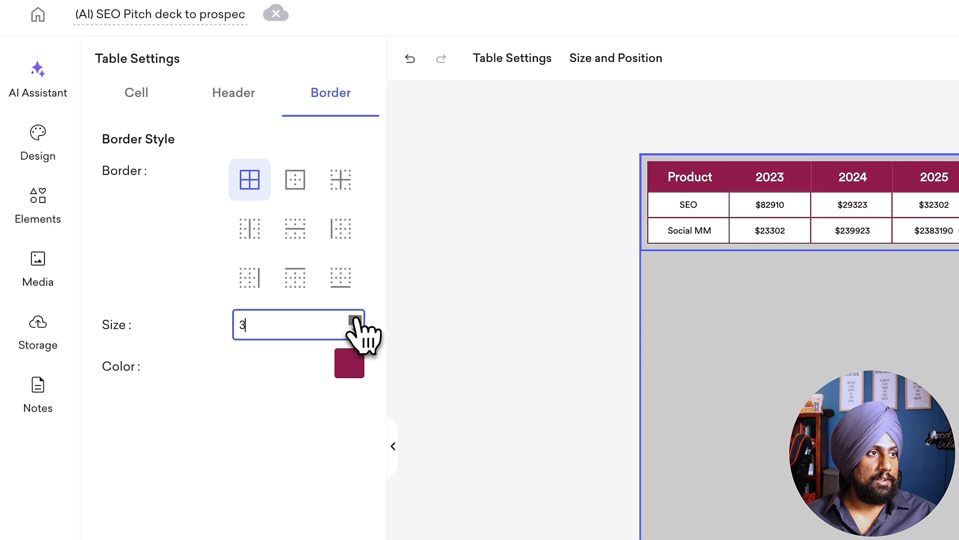
pyautogui.click(356, 320)
pyautogui.click(355, 321)
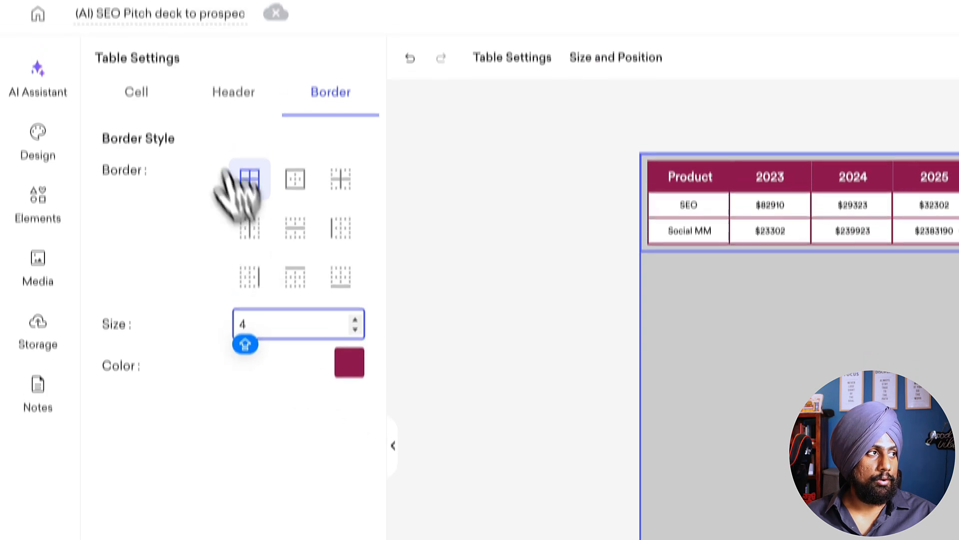
# Step: Move the table from the slide's upper-left corner to the slide's upper middle
pyautogui.click(136, 92)
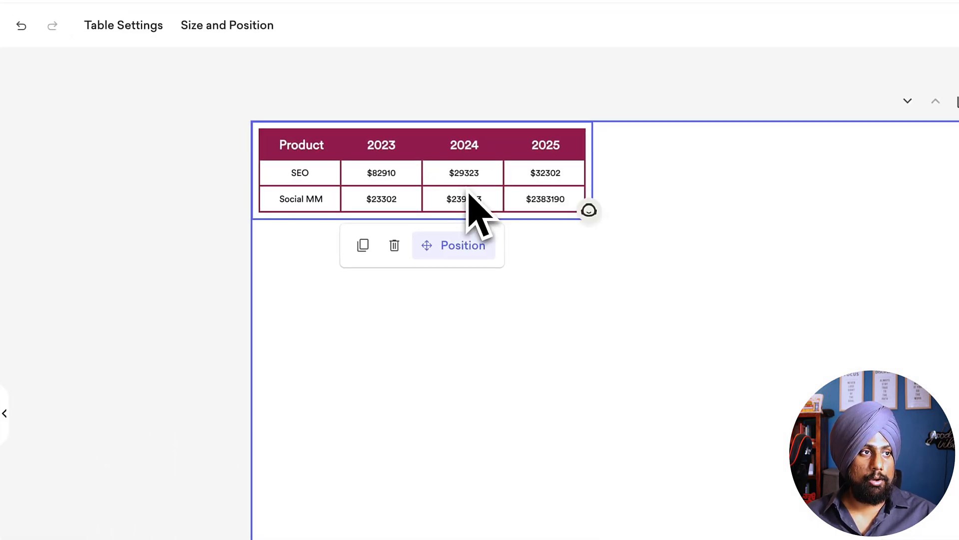
pyautogui.moveTo(504, 190); pyautogui.dragTo(704, 326)
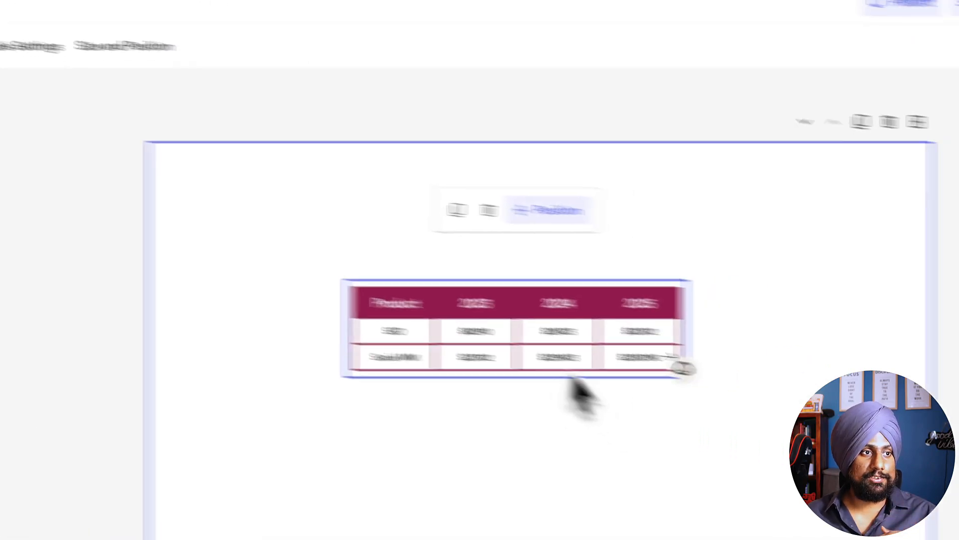
pyautogui.moveTo(575, 322); pyautogui.dragTo(538, 324)
pyautogui.moveTo(435, 278); pyautogui.dragTo(446, 254)
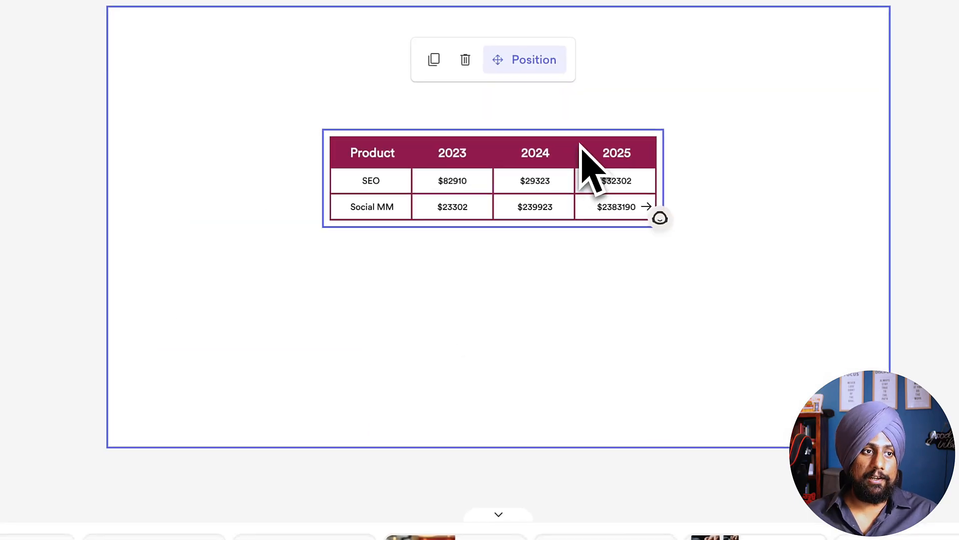
# Step: Add a blank row below the table's Social MM row
pyautogui.click(452, 232)
pyautogui.click(331, 187)
pyautogui.click(405, 152)
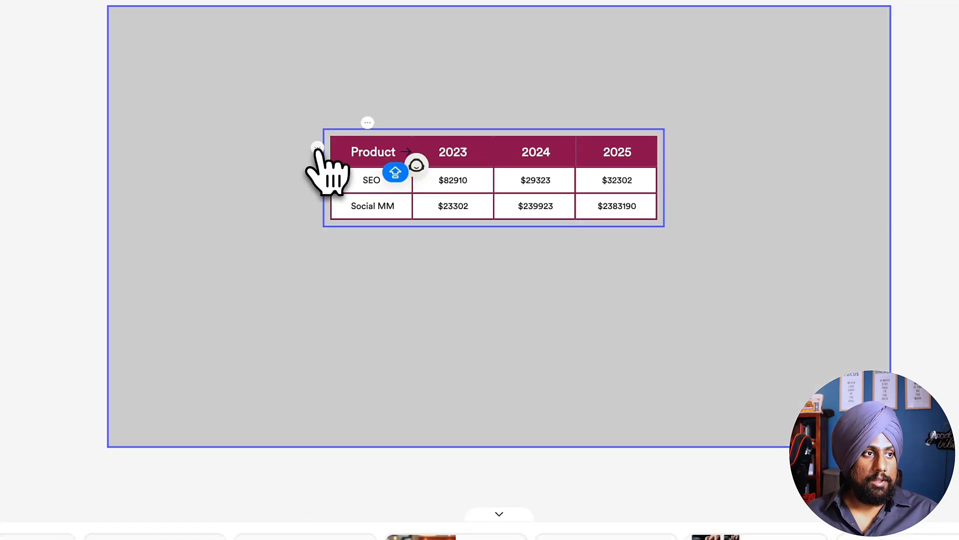
pyautogui.click(317, 147)
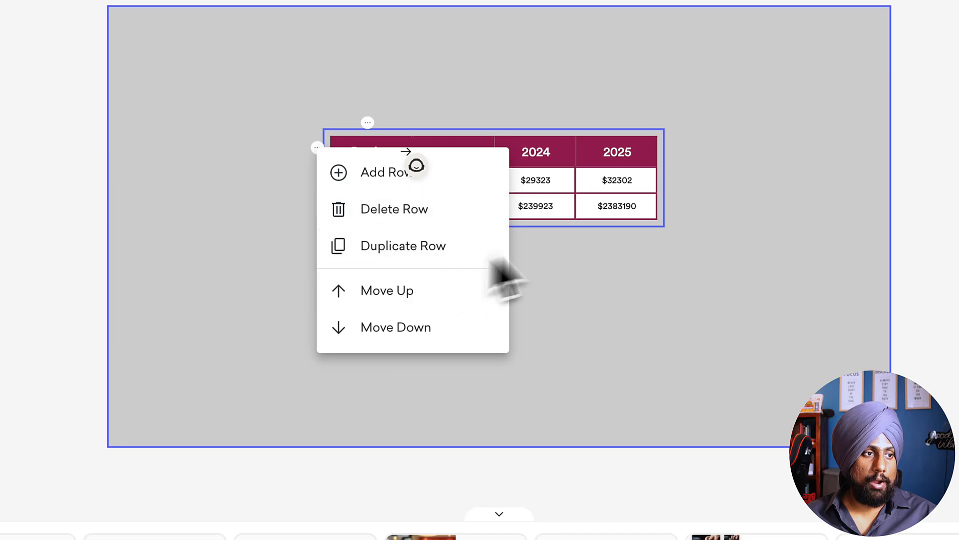
pyautogui.click(593, 214)
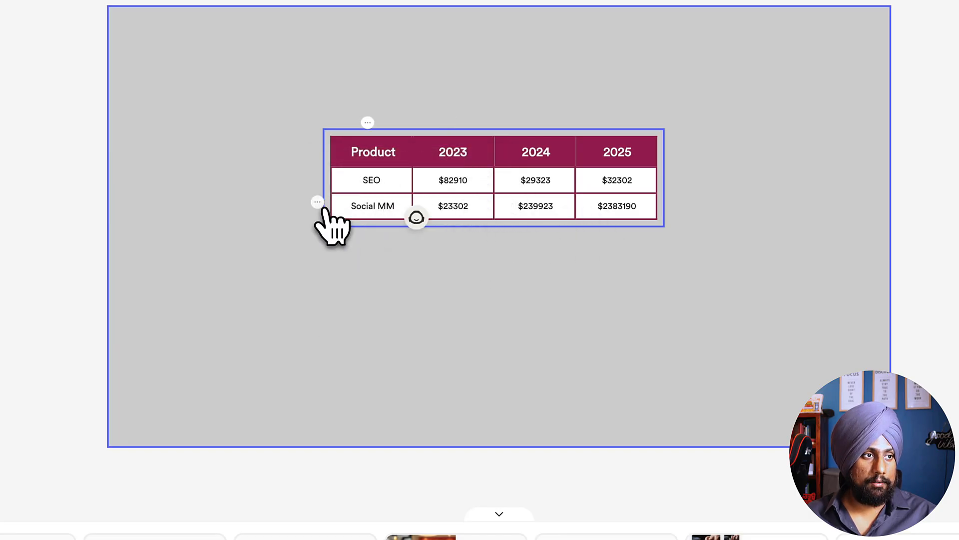
pyautogui.click(318, 203)
pyautogui.click(352, 229)
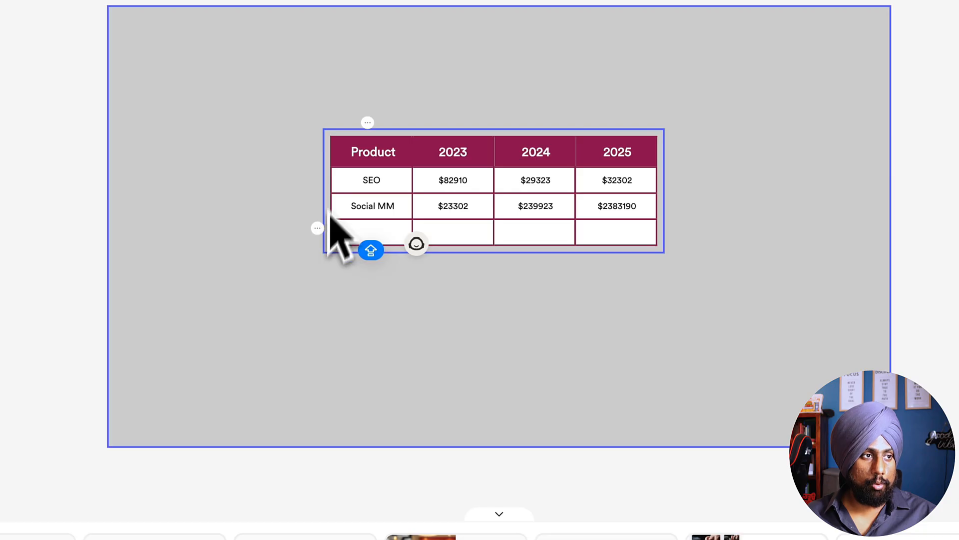
# Step: Move the blank row up so it sits between the SEO and Social MM rows
pyautogui.click(318, 230)
pyautogui.click(411, 367)
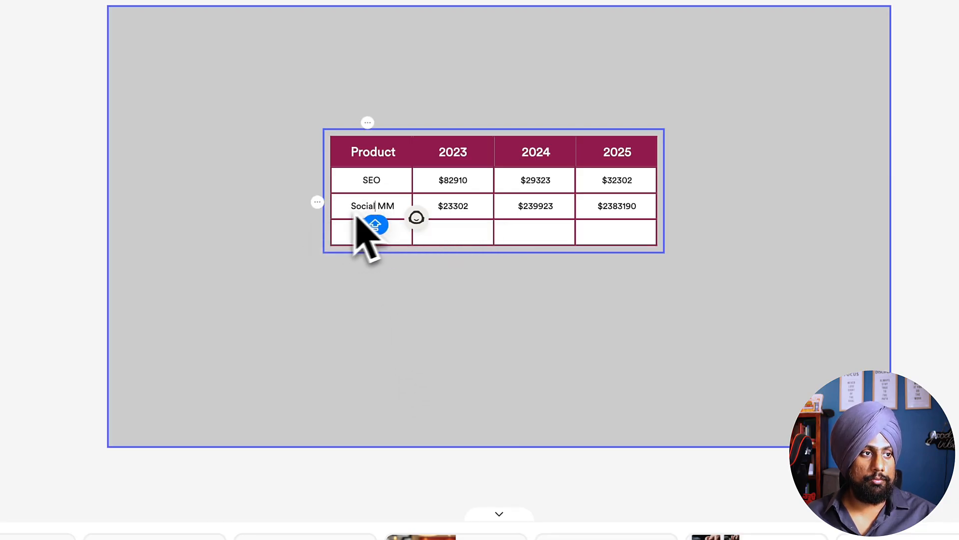
pyautogui.click(317, 202)
pyautogui.click(439, 370)
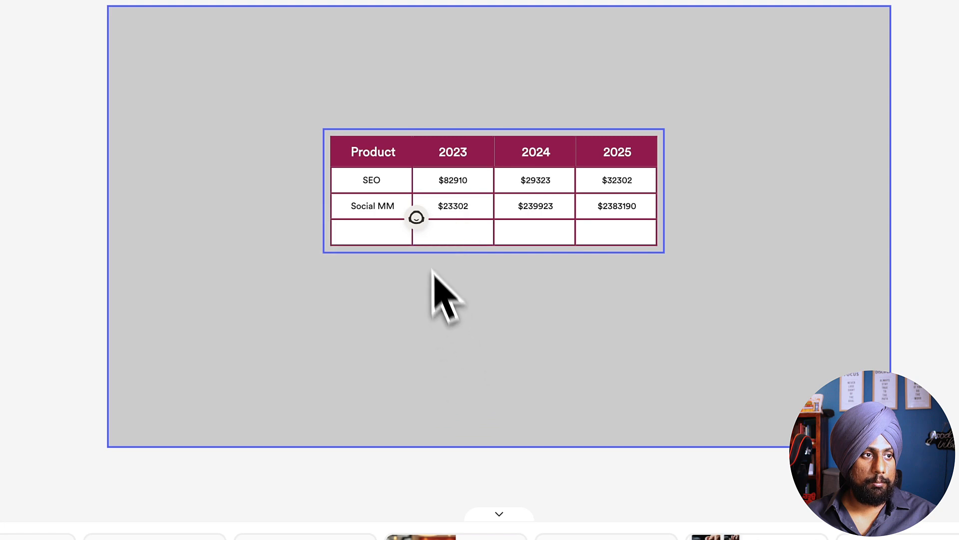
pyautogui.click(317, 176)
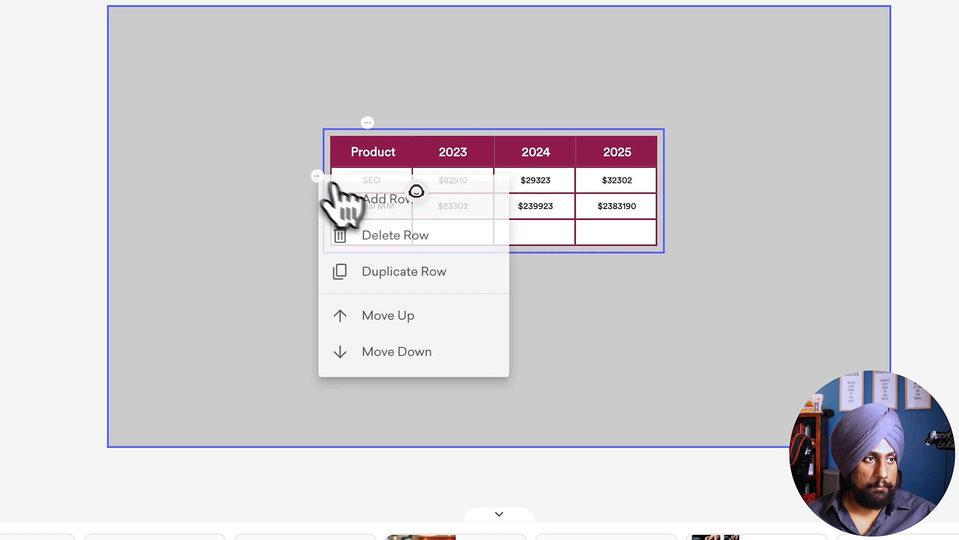
pyautogui.click(345, 197)
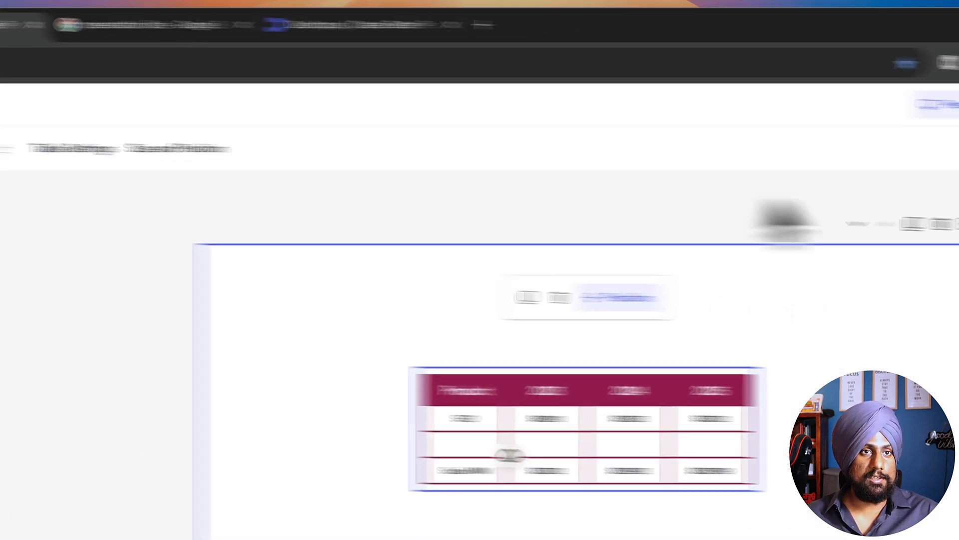
# Step: Lower the table's transparency value, trying 0 and settling on a partly see-through level
pyautogui.click(903, 119)
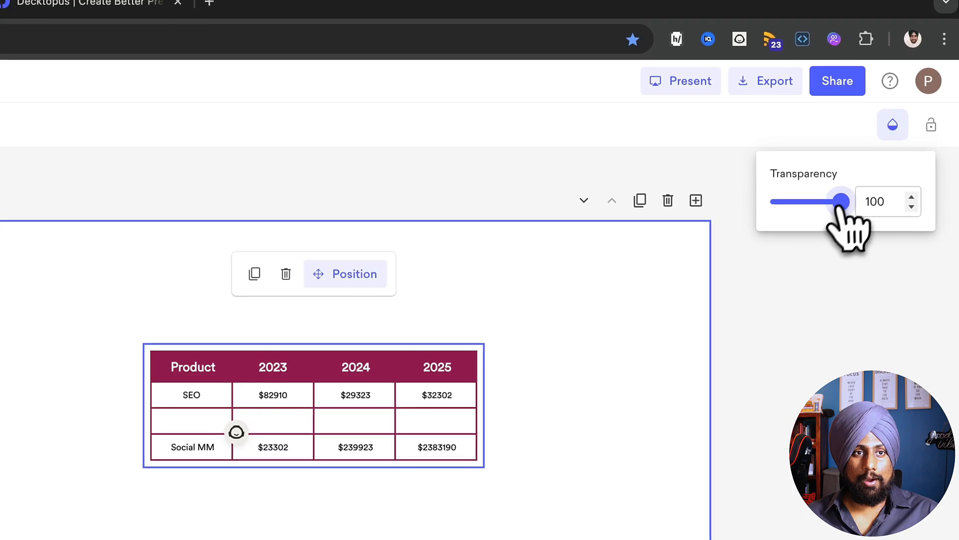
pyautogui.moveTo(845, 202); pyautogui.dragTo(770, 202)
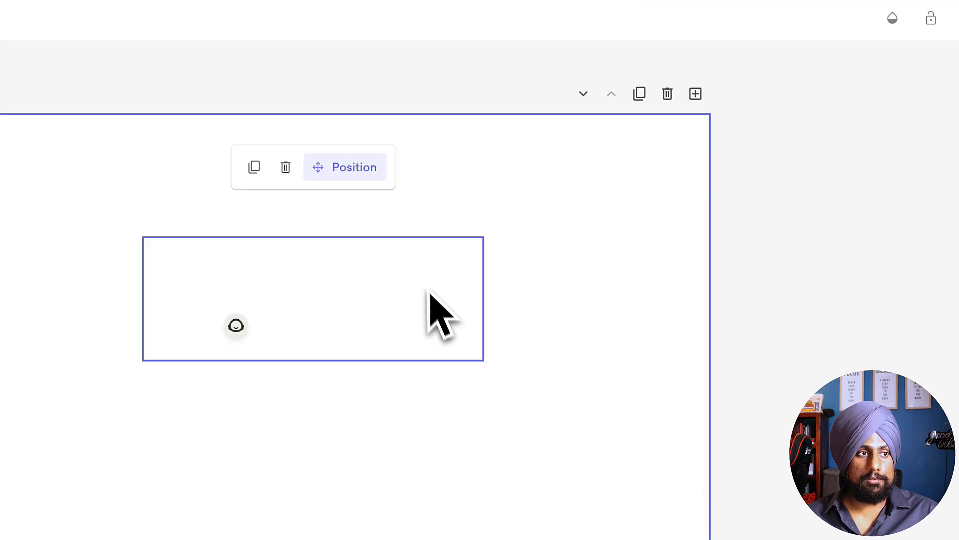
pyautogui.click(896, 27)
pyautogui.click(811, 101)
pyautogui.click(799, 339)
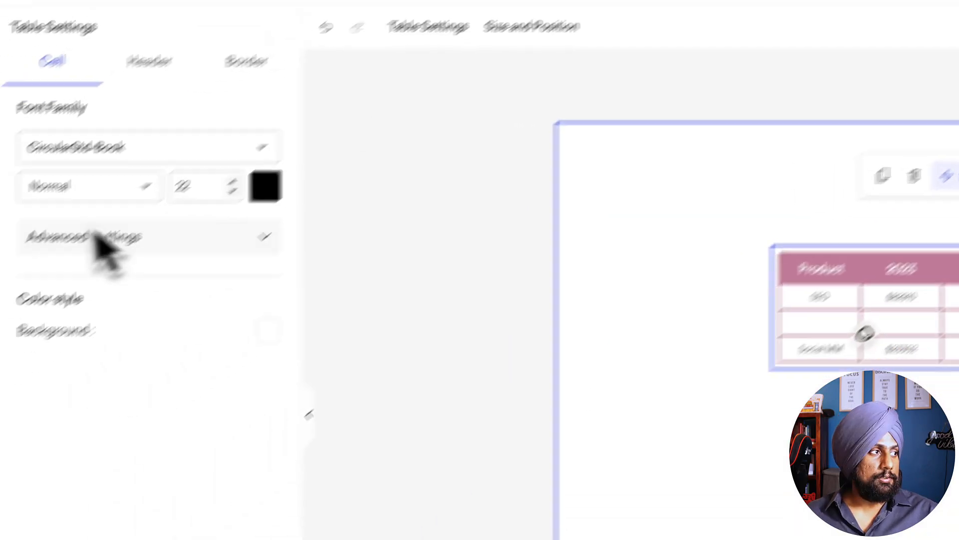
# Step: Move the table up toward the slide's upper edge and insert the 15-second stock video on the slide
pyautogui.click(28, 113)
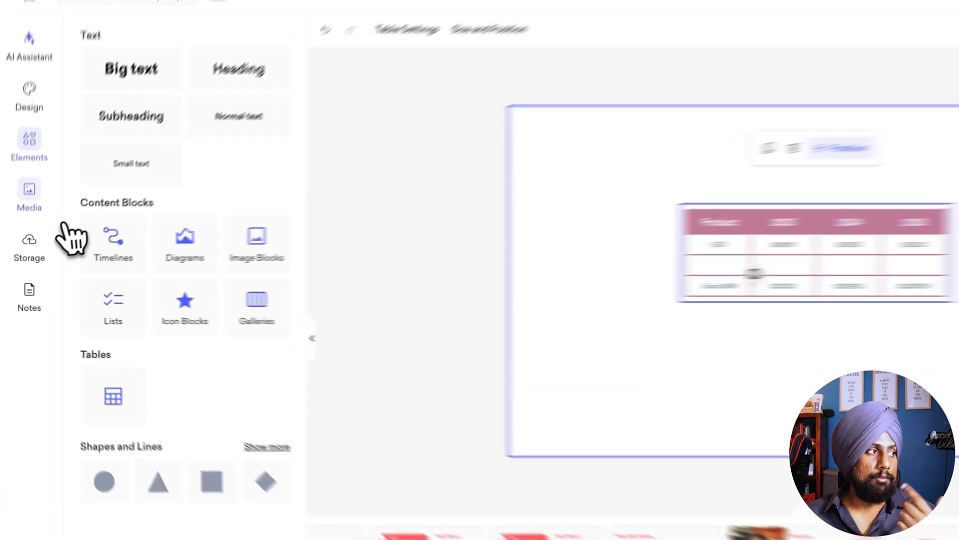
pyautogui.click(29, 192)
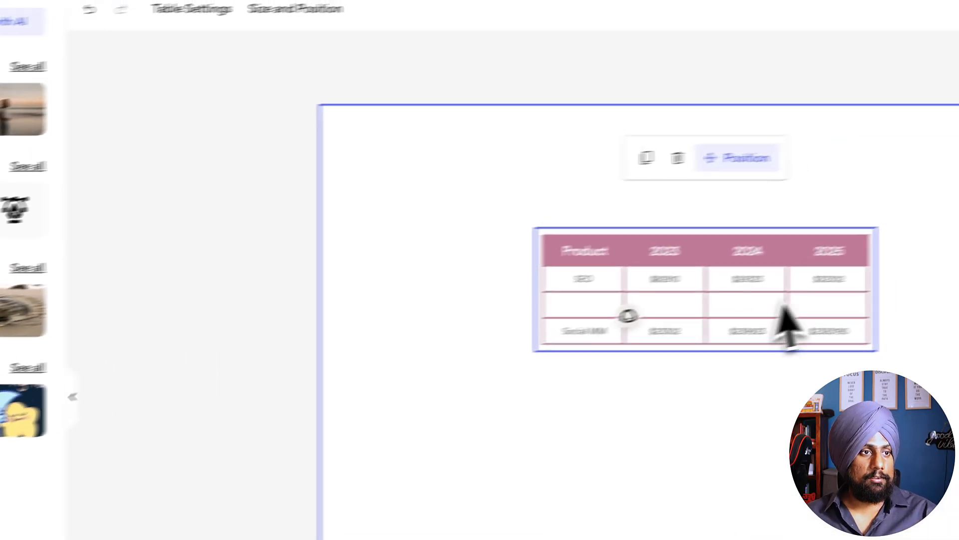
pyautogui.moveTo(786, 301); pyautogui.dragTo(719, 236)
pyautogui.click(181, 292)
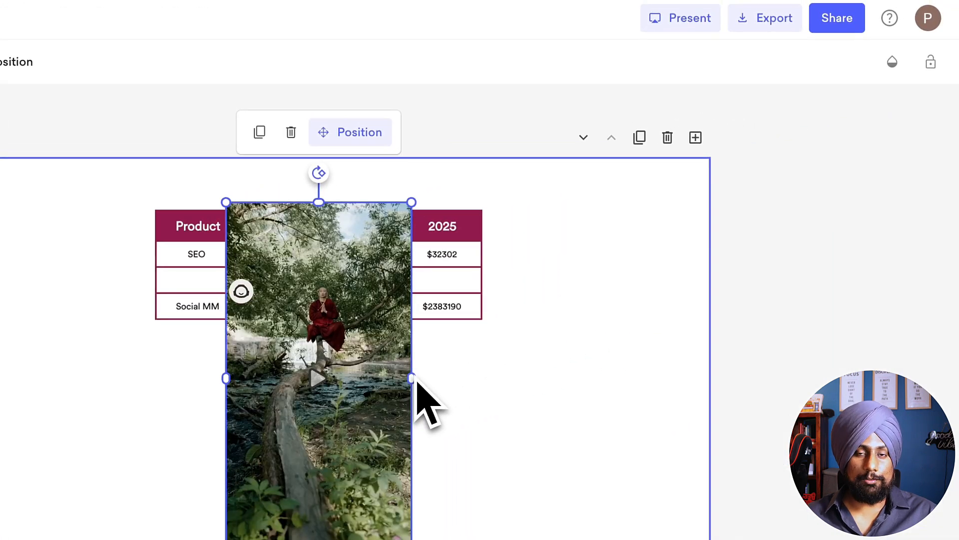
# Step: Widen the video over the table and shift its footage up within the frame so the seated monk is centred
pyautogui.moveTo(412, 379); pyautogui.dragTo(691, 380)
pyautogui.doubleClick(549, 418)
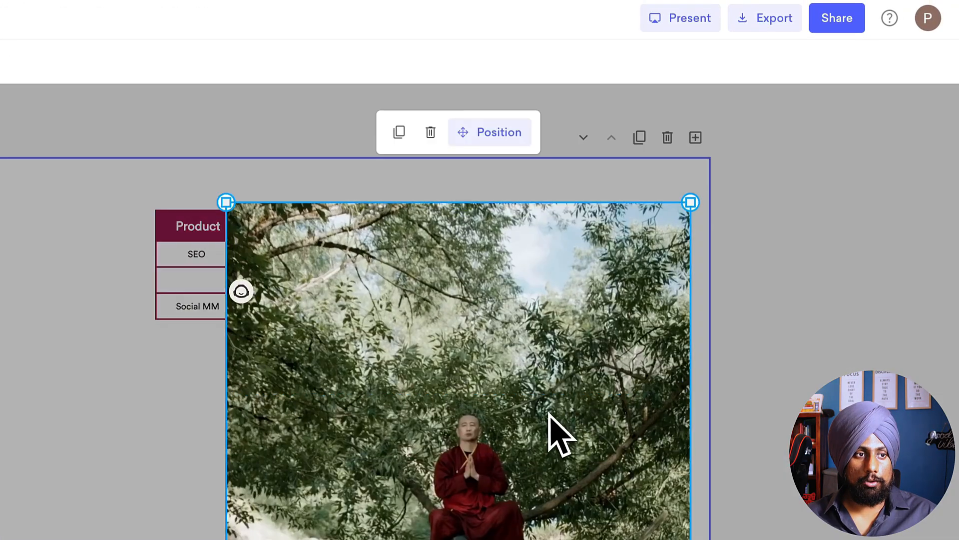
pyautogui.moveTo(553, 443); pyautogui.dragTo(535, 330)
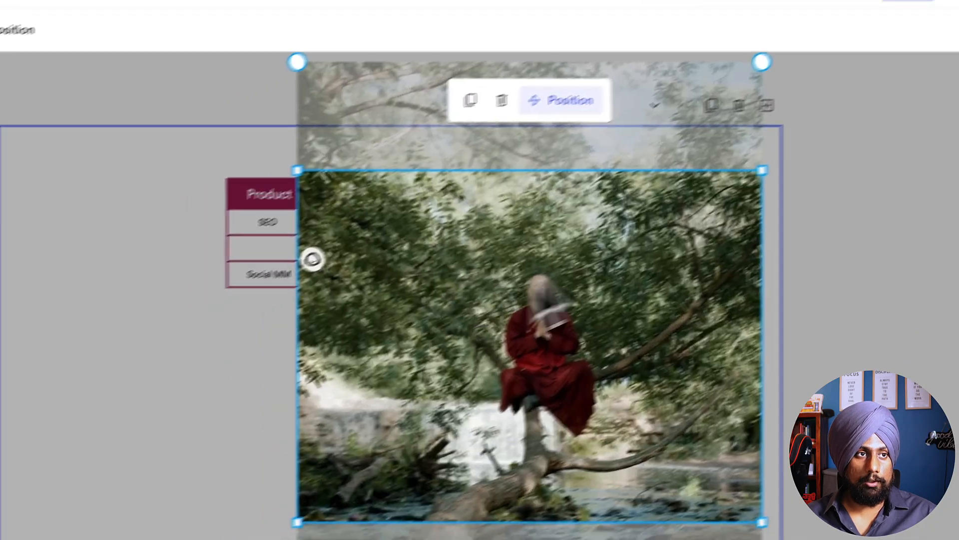
pyautogui.click(178, 401)
pyautogui.moveTo(546, 421); pyautogui.dragTo(412, 431)
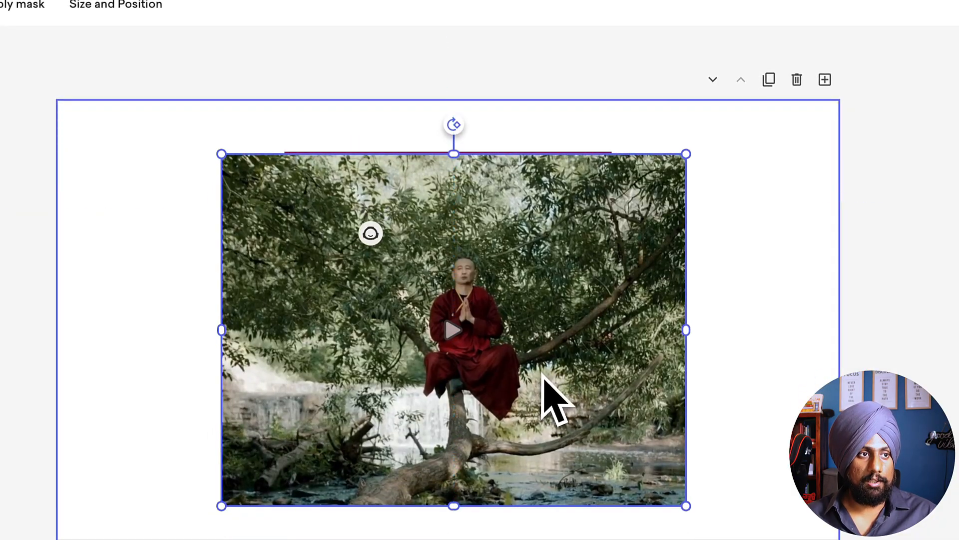
# Step: Apply a circle mask to the video
pyautogui.click(283, 88)
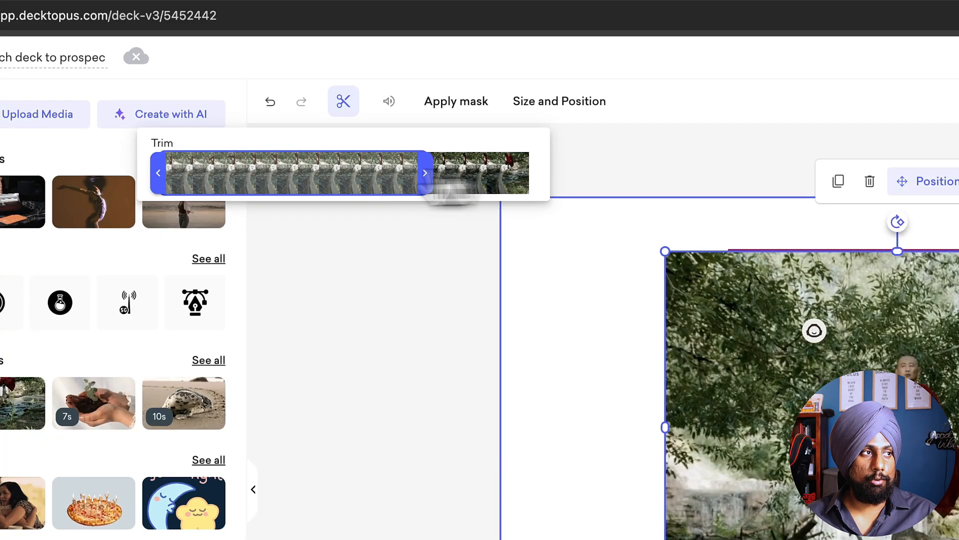
pyautogui.click(468, 107)
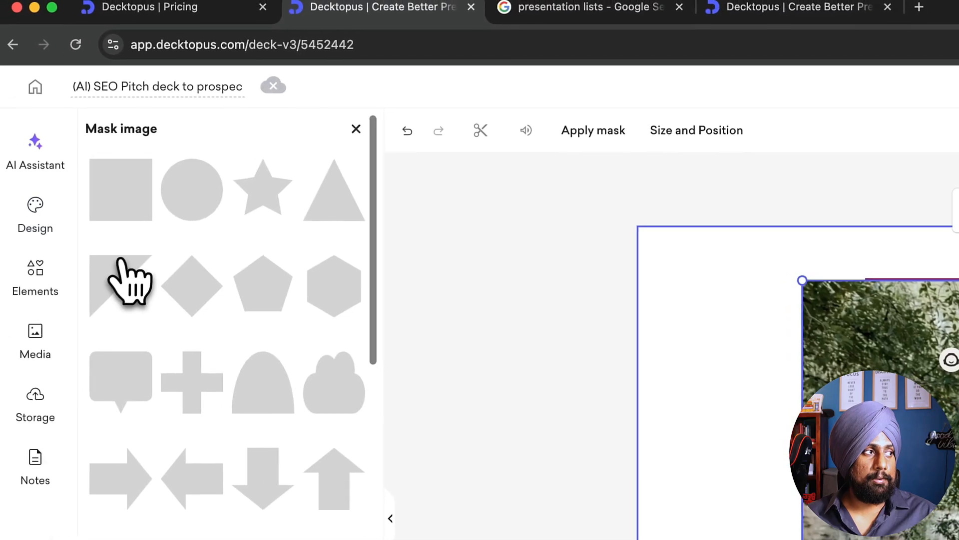
pyautogui.click(55, 161)
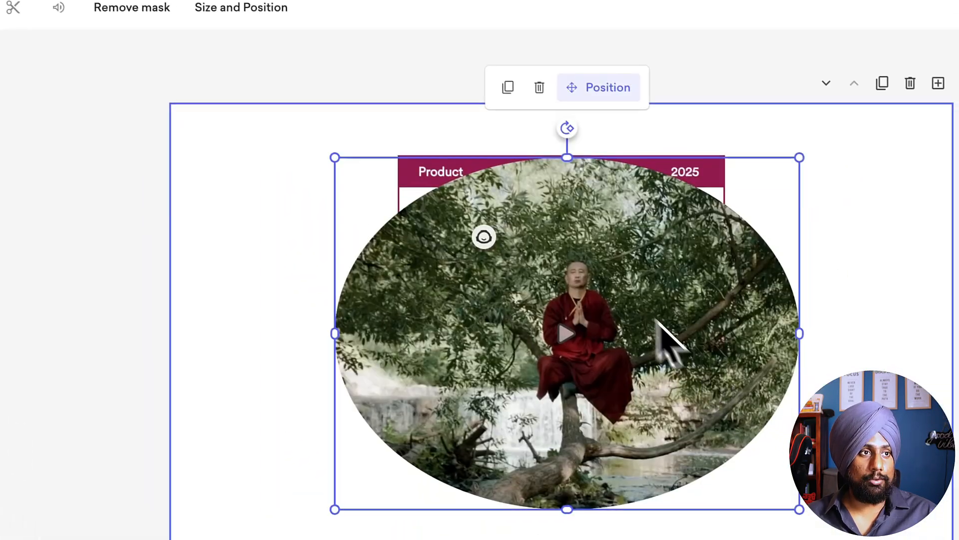
pyautogui.click(58, 7)
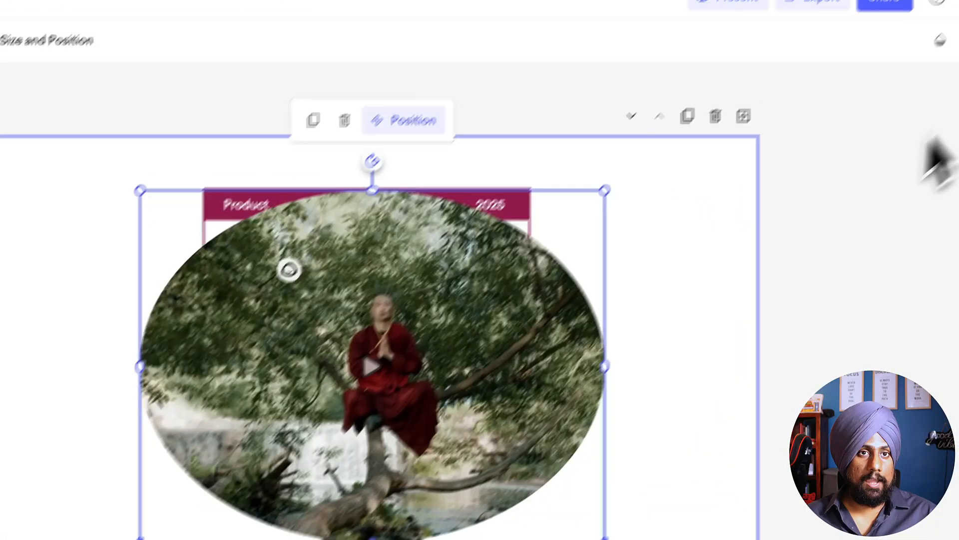
pyautogui.click(895, 83)
pyautogui.moveTo(848, 159)
pyautogui.mouseDown()
pyautogui.moveTo(780, 167)
pyautogui.moveTo(843, 167)
pyautogui.mouseUp()
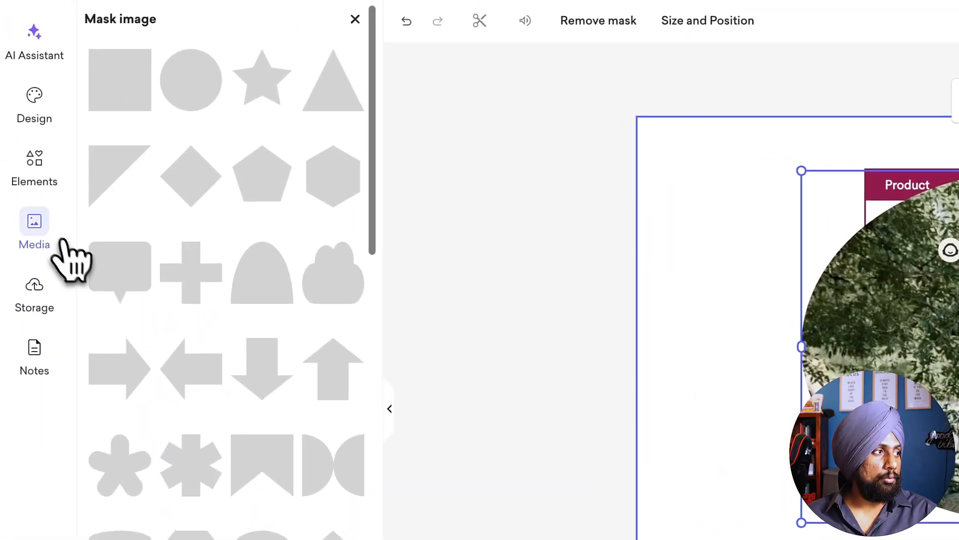
# Step: Open the full GIF library and search it for "TEAM" while on the Contact Us slide
pyautogui.click(45, 240)
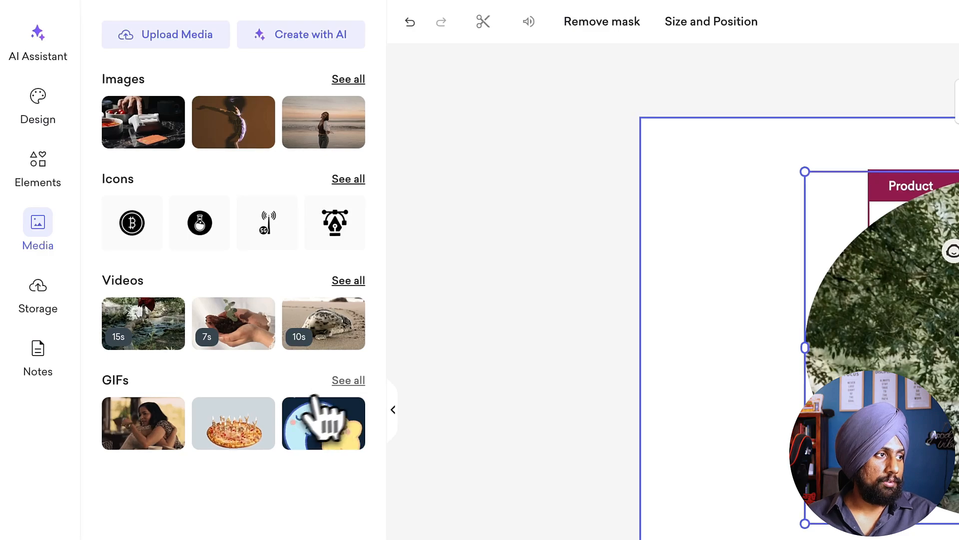
pyautogui.click(348, 381)
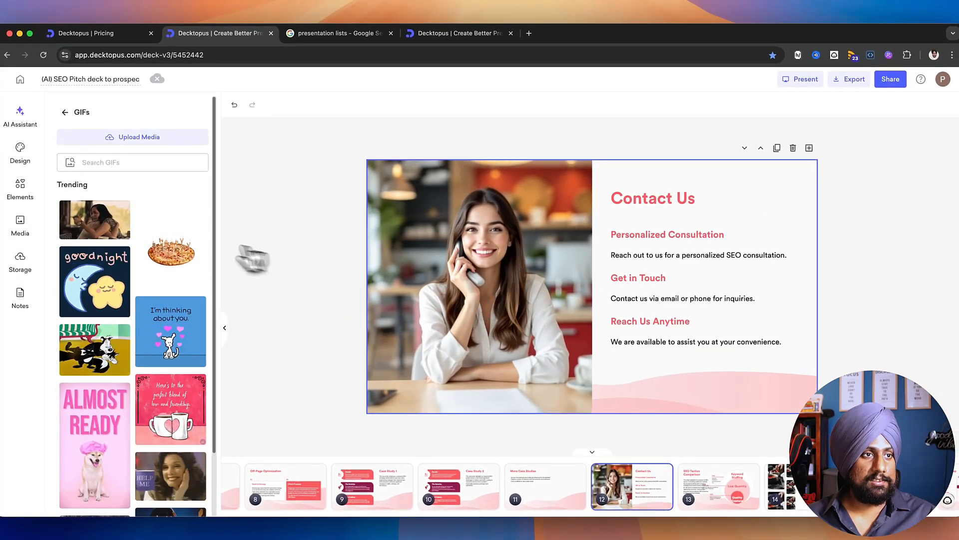
pyautogui.click(150, 161)
pyautogui.write('TEAM')
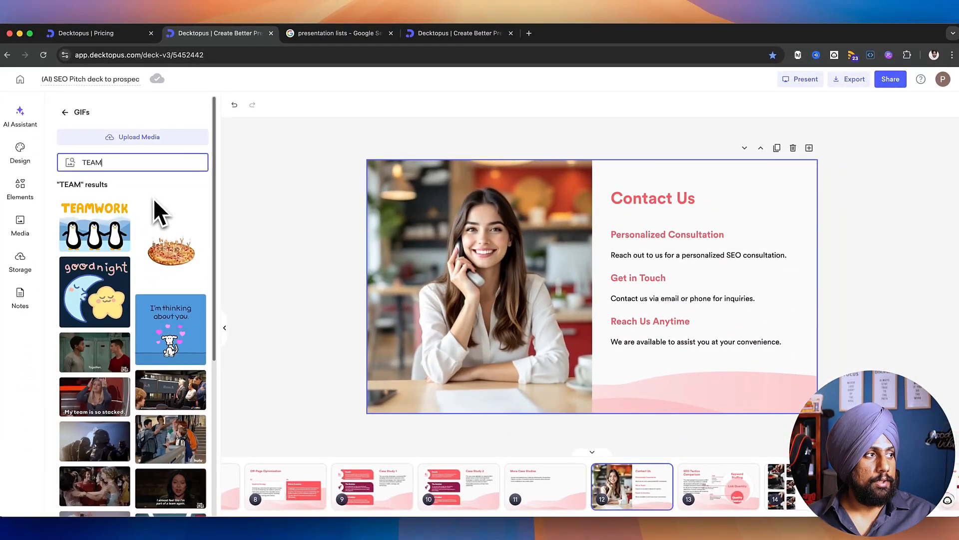
pyautogui.scroll(-9, 170, 350)
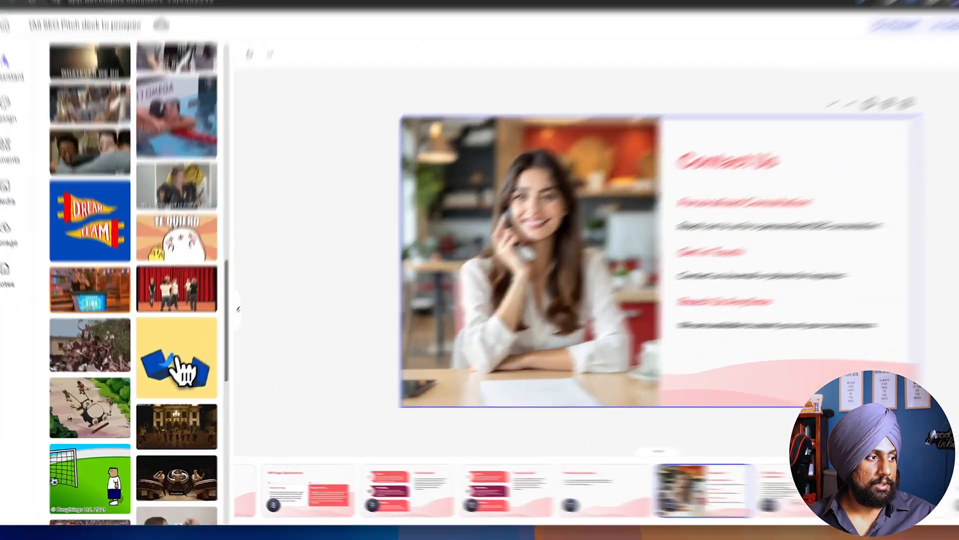
# Step: Insert the blue laptops GIF with the yellow background and place it at the lower middle of the Contact Us slide
pyautogui.click(178, 370)
pyautogui.moveTo(681, 343); pyautogui.dragTo(704, 449)
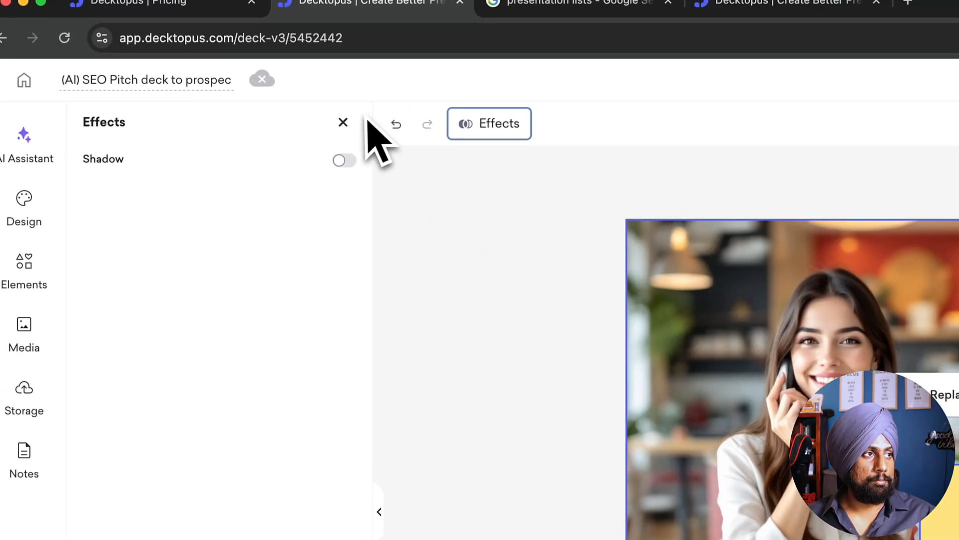
# Step: Clear the previous search and search the GIF library for "transparent background"
pyautogui.click(343, 122)
pyautogui.click(163, 194)
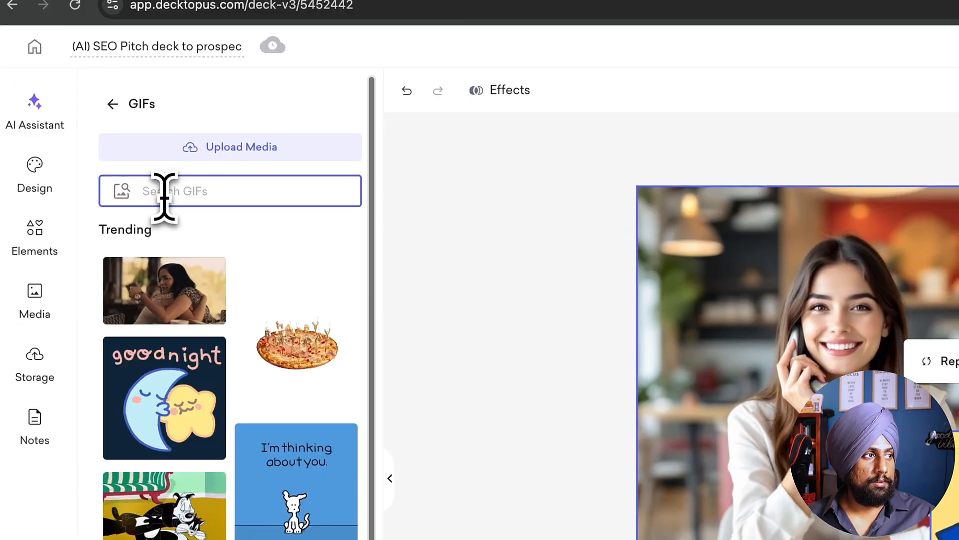
pyautogui.write('transparent backgroi')
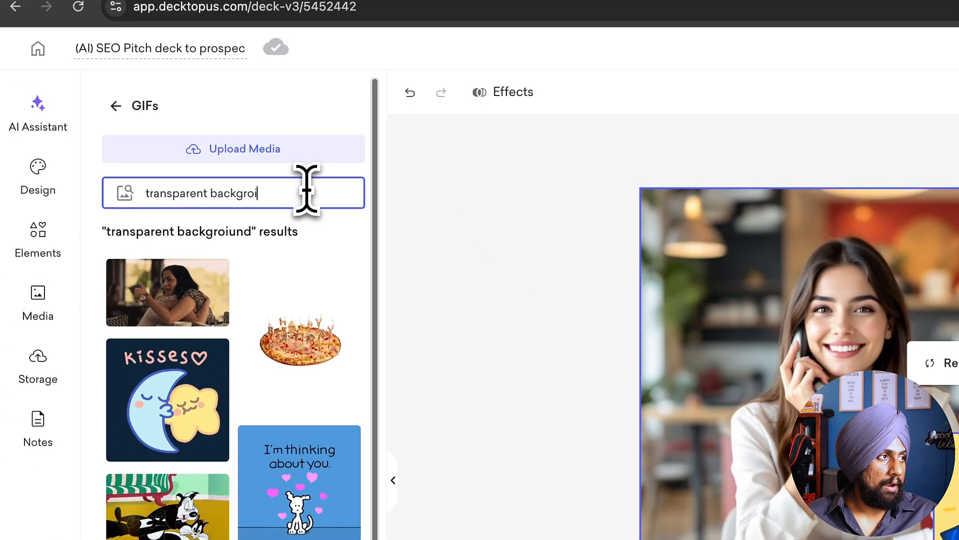
# Step: Swap the blue laptops GIF for the floating hearts GIF, and delete it from the Contact Us slide
pyautogui.scroll(-5, 221, 446)
pyautogui.click(214, 202)
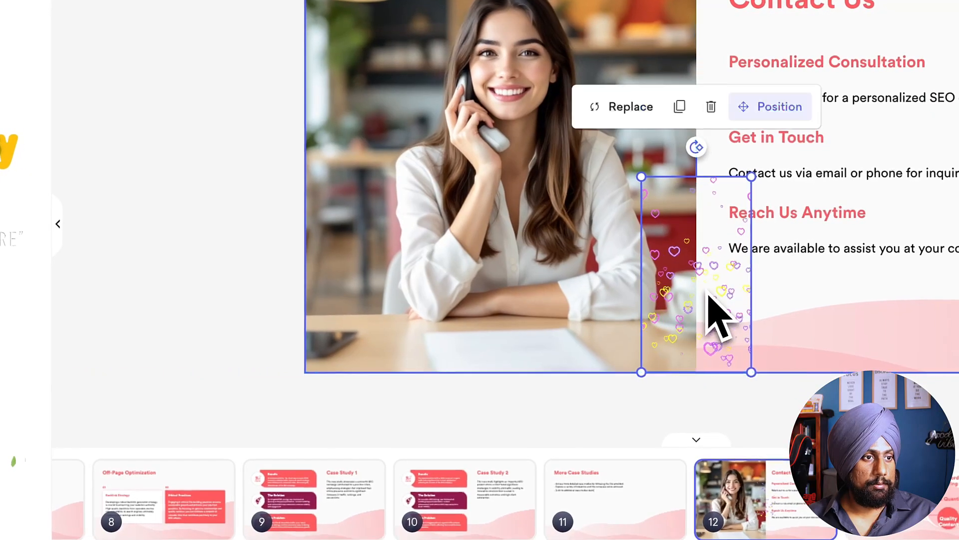
pyautogui.press('Delete')
# Step: Insert the turquoise lightning-bolt sunglasses GIF over the woman's face in the Contact Us photo and resize it to about 592 x 198
pyautogui.scroll(-10, 155, 290)
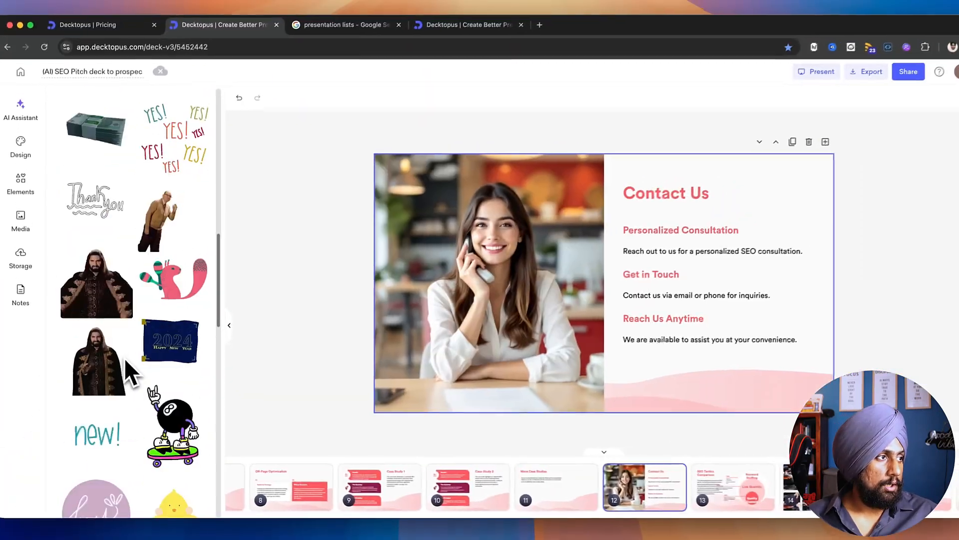
pyautogui.scroll(-5, 193, 273)
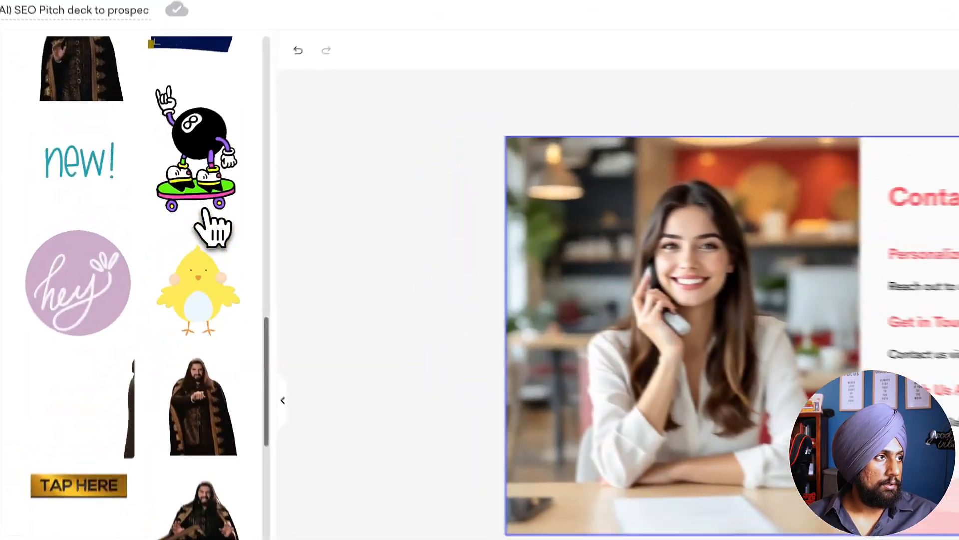
pyautogui.scroll(-10, 206, 219)
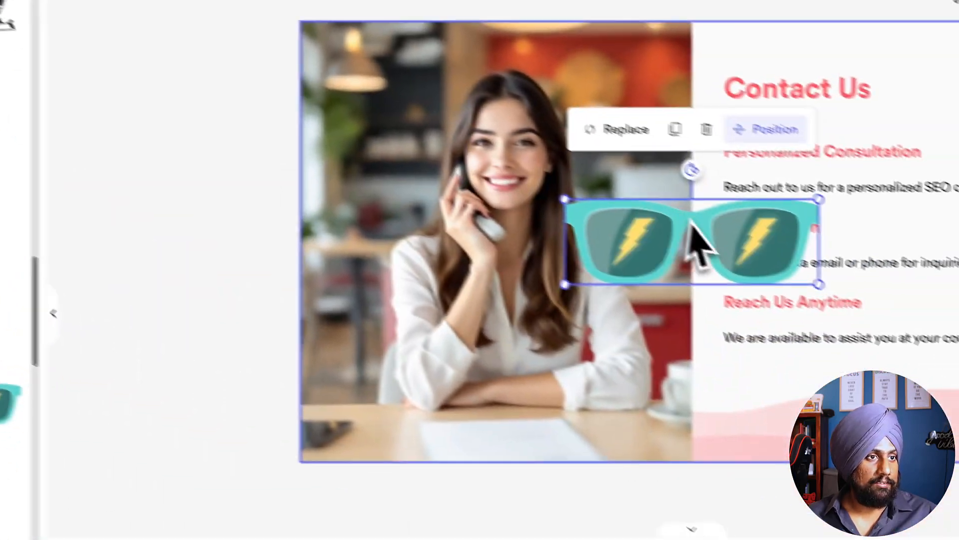
pyautogui.moveTo(691, 220); pyautogui.dragTo(565, 148)
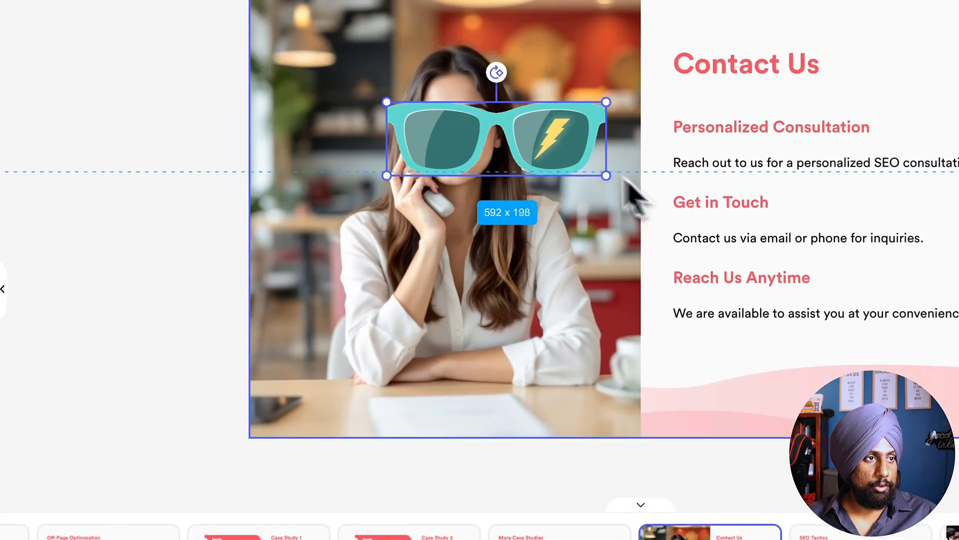